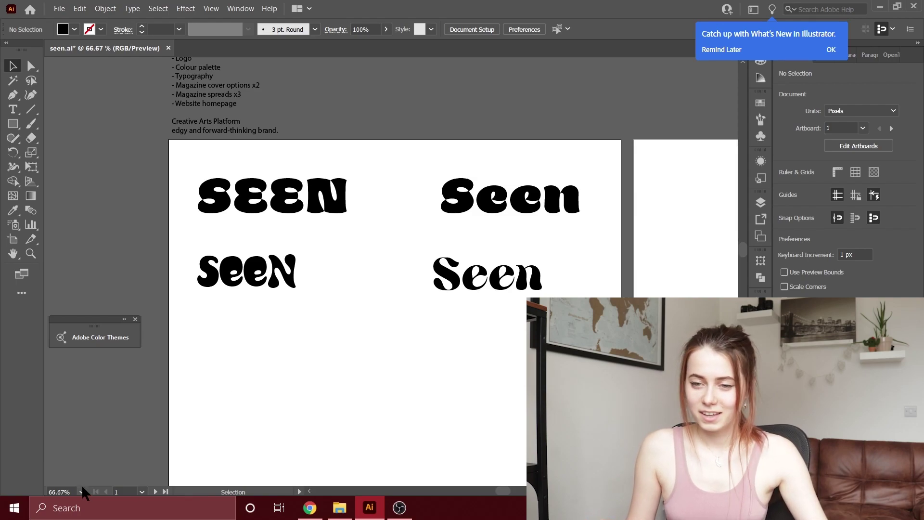
Convert the uppercase SEEN wordmark to outlines and try the Wave warp on it.
{"action": "left_click", "coordinate": [296, 197]}
{"action": "left_click", "coordinate": [131, 8]}
{"action": "left_click", "coordinate": [159, 195]}
{"action": "left_click", "coordinate": [186, 9]}
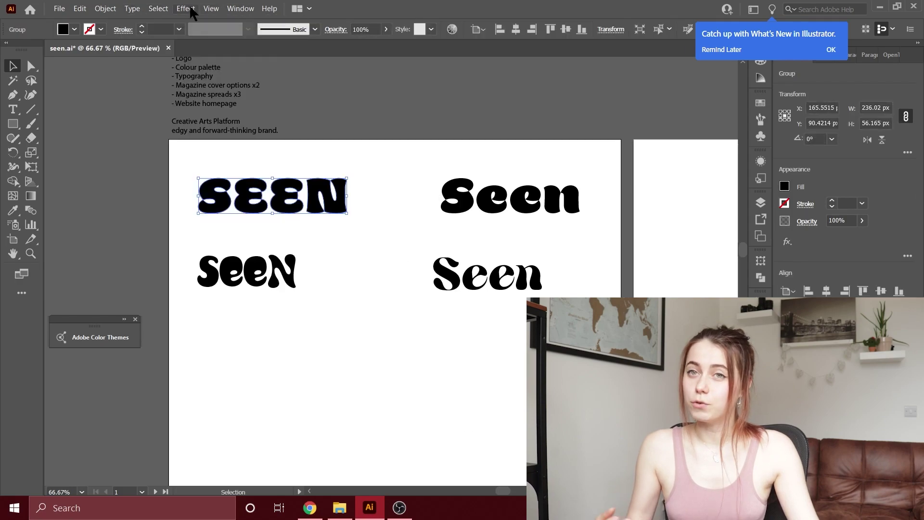
{"action": "mouse_move", "coordinate": [304, 189]}
{"action": "left_click", "coordinate": [352, 279]}
{"action": "key", "text": "Return"}
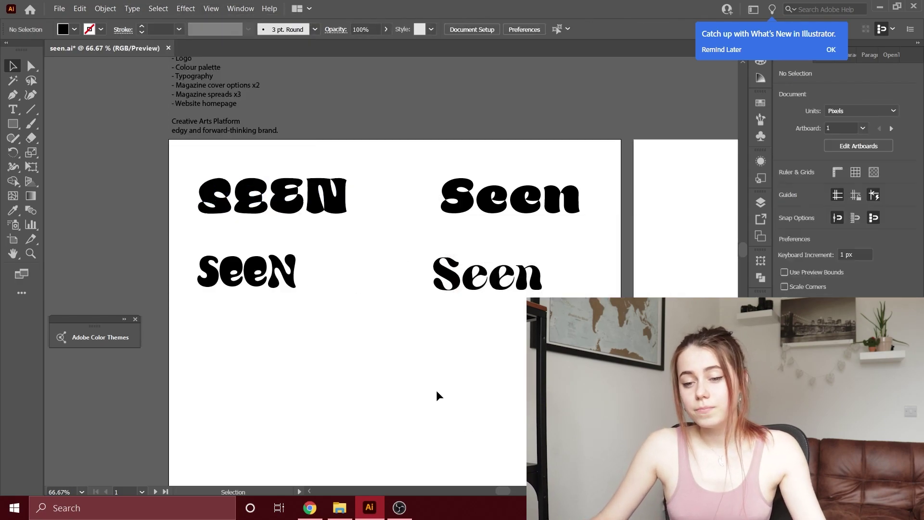
Try the Fish warp on the uppercase SEEN wordmark.
{"action": "left_click", "coordinate": [186, 8]}
{"action": "left_click", "coordinate": [345, 290]}
{"action": "key", "text": "Return"}
{"action": "left_click", "coordinate": [394, 377]}
{"action": "left_click_drag", "start_coordinate": [428, 322], "coordinate": [173, 58]}
{"action": "key", "text": "ctrl+z"}
Try the Flag warp on the outlined uppercase SEEN wordmark.
{"action": "left_click", "coordinate": [240, 8]}
{"action": "mouse_move", "coordinate": [186, 8]}
{"action": "mouse_move", "coordinate": [279, 188]}
{"action": "left_click", "coordinate": [345, 270]}
{"action": "left_click", "coordinate": [571, 259]}
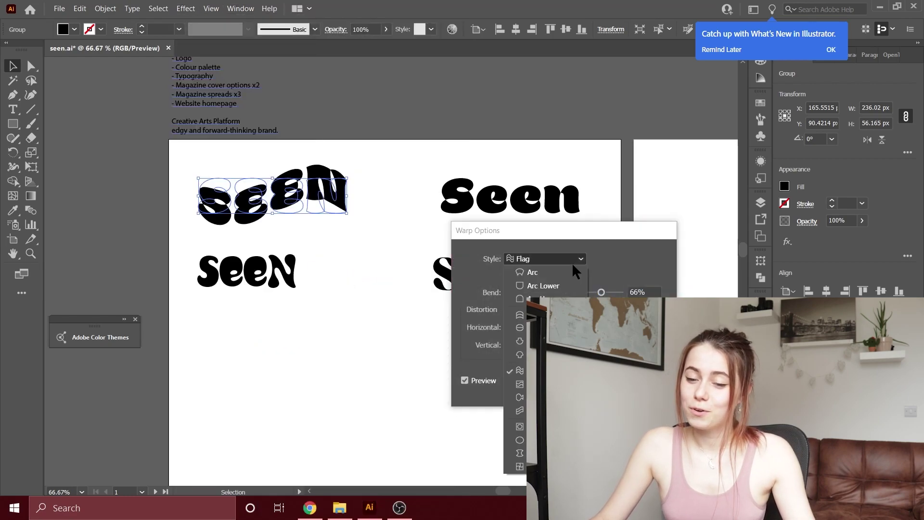
{"action": "key", "text": "Escape"}
{"action": "key", "text": "Return"}
{"action": "left_click", "coordinate": [492, 388]}
{"action": "key", "text": "ctrl+z"}
Delete the uppercase SEEN wordmark and convert the Opake Heavy Seen, moved to the artboard's upper middle, to outlines.
{"action": "key", "text": "Delete"}
{"action": "left_click_drag", "start_coordinate": [504, 207], "coordinate": [367, 205]}
{"action": "left_click", "coordinate": [132, 8]}
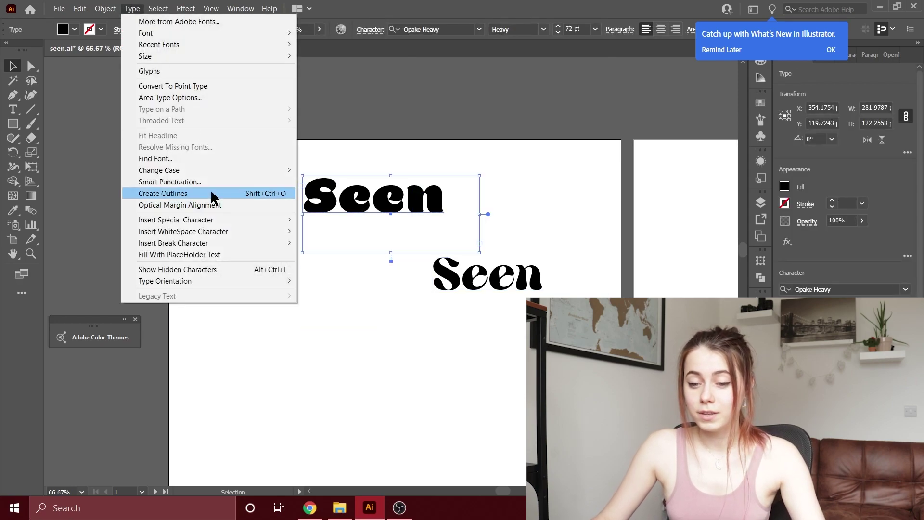
{"action": "left_click", "coordinate": [214, 187]}
Try the Flag warp on the outlined Opake Heavy Seen wordmark.
{"action": "left_click", "coordinate": [186, 9]}
{"action": "mouse_move", "coordinate": [249, 192]}
{"action": "left_click", "coordinate": [359, 269]}
{"action": "key", "text": "Return"}
{"action": "left_click", "coordinate": [400, 368]}
{"action": "key", "text": "ctrl+z"}
Convert the HWT Arabesque Seen and the mixed-case SeeN wordmarks to outlines.
{"action": "right_click", "coordinate": [491, 283]}
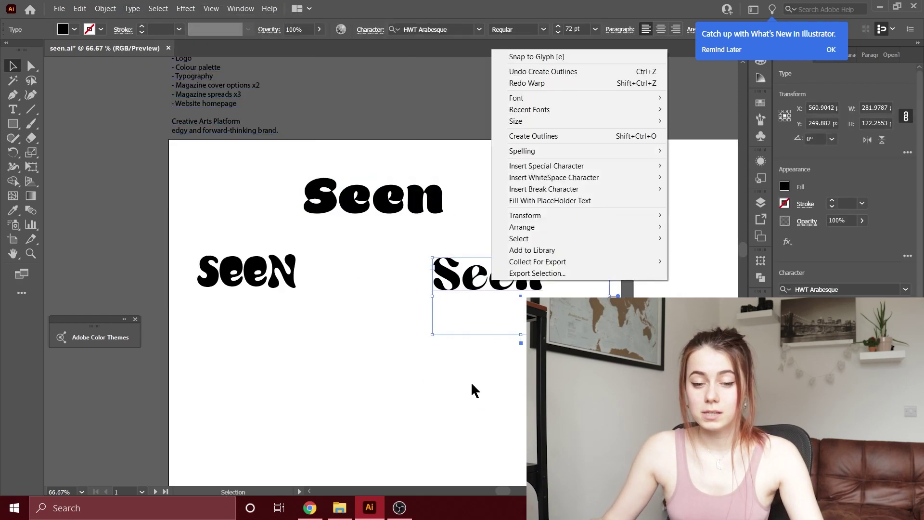
{"action": "left_click", "coordinate": [132, 9]}
{"action": "left_click", "coordinate": [166, 194]}
{"action": "left_click", "coordinate": [248, 272]}
{"action": "left_click", "coordinate": [132, 8]}
{"action": "left_click", "coordinate": [164, 193]}
Try the Flag warp on the mixed-case SeeN wordmark.
{"action": "left_click", "coordinate": [186, 8]}
{"action": "mouse_move", "coordinate": [241, 187]}
{"action": "left_click", "coordinate": [353, 275]}
{"action": "key", "text": "Return"}
{"action": "left_click", "coordinate": [408, 357]}
{"action": "key", "text": "ctrl+z"}
Try the Flag warp on the HWT Arabesque Seen wordmark.
{"action": "left_click", "coordinate": [475, 282]}
{"action": "left_click", "coordinate": [185, 8]}
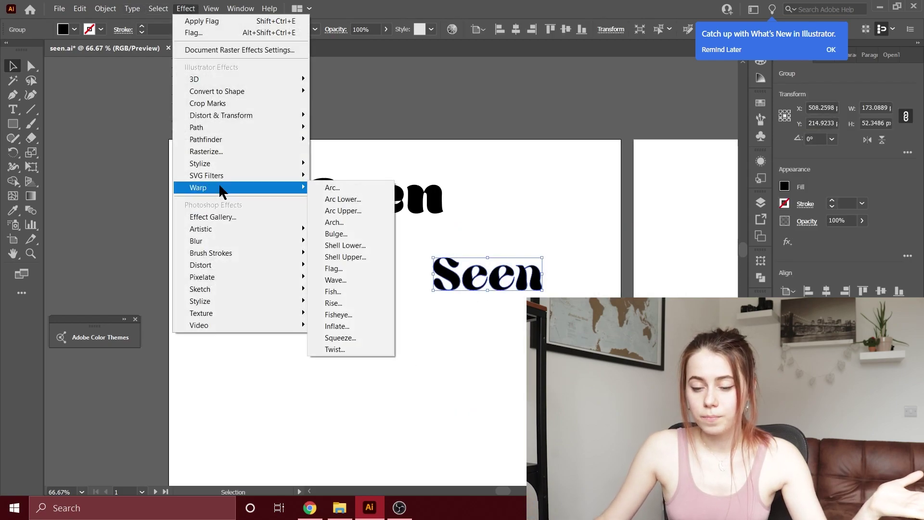
{"action": "left_click", "coordinate": [335, 269]}
{"action": "key", "text": "Return"}
{"action": "left_click", "coordinate": [501, 340]}
{"action": "key", "text": "ctrl+z"}
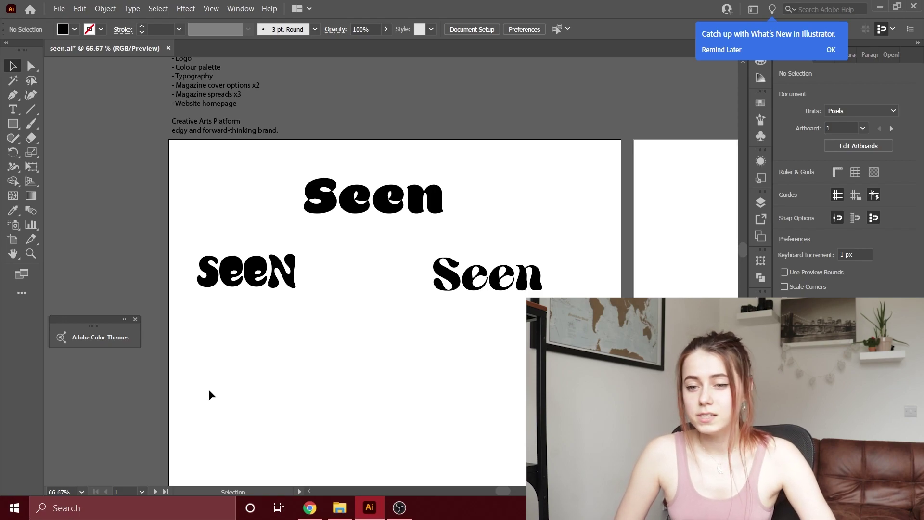
Place the Opake Heavy Seen on the first artboard, the HWT Arabesque Seen on the second and the mixed-case SeeN on the third.
{"action": "left_click", "coordinate": [82, 492]}
{"action": "left_click", "coordinate": [106, 382]}
{"action": "left_click_drag", "start_coordinate": [392, 311], "coordinate": [265, 299]}
{"action": "left_click_drag", "start_coordinate": [258, 231], "coordinate": [258, 289]}
{"action": "left_click_drag", "start_coordinate": [296, 263], "coordinate": [433, 299]}
{"action": "left_click_drag", "start_coordinate": [210, 258], "coordinate": [610, 297]}
Align the Opake Heavy and HWT Arabesque Seen wordmarks to the horizontal and vertical centres of their artboards.
{"action": "left_click", "coordinate": [826, 291]}
{"action": "left_click", "coordinate": [881, 290]}
{"action": "left_click", "coordinate": [437, 296]}
{"action": "left_click", "coordinate": [826, 290]}
{"action": "left_click", "coordinate": [258, 290]}
{"action": "left_click", "coordinate": [826, 291]}
{"action": "left_click", "coordinate": [881, 291]}
{"action": "left_click_drag", "start_coordinate": [292, 287], "coordinate": [322, 277]}
{"action": "left_click", "coordinate": [439, 294]}
{"action": "mouse_move", "coordinate": [460, 287]}
{"action": "left_mouse_down"}
{"action": "mouse_move", "coordinate": [494, 276]}
{"action": "mouse_move", "coordinate": [453, 291]}
{"action": "left_mouse_up"}
{"action": "left_click", "coordinate": [826, 291]}
{"action": "left_click", "coordinate": [880, 291]}
Centre the mixed-case SeeN wordmark horizontally and vertically on the third artboard.
{"action": "left_click", "coordinate": [615, 293]}
{"action": "left_click_drag", "start_coordinate": [633, 288], "coordinate": [510, 292]}
{"action": "left_click_drag", "start_coordinate": [507, 293], "coordinate": [602, 289]}
{"action": "left_click", "coordinate": [600, 290]}
{"action": "left_click", "coordinate": [826, 291]}
{"action": "left_click", "coordinate": [881, 291]}
{"action": "left_click", "coordinate": [279, 291]}
{"action": "left_click", "coordinate": [722, 198]}
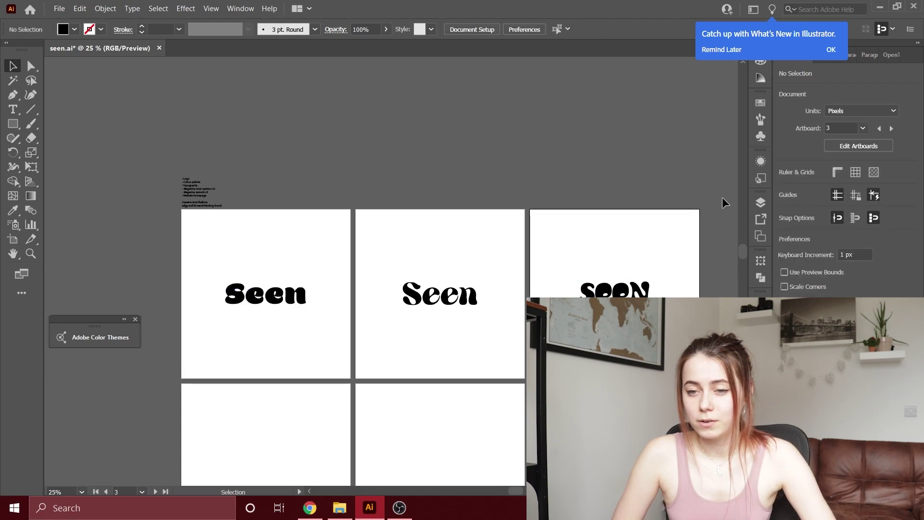
Move the brief notes farther away from the artboards and draw a rectangle about 726 × 726 px over the first artboard.
{"action": "scroll", "coordinate": [383, 204], "scroll_direction": "down", "scroll_amount": 2}
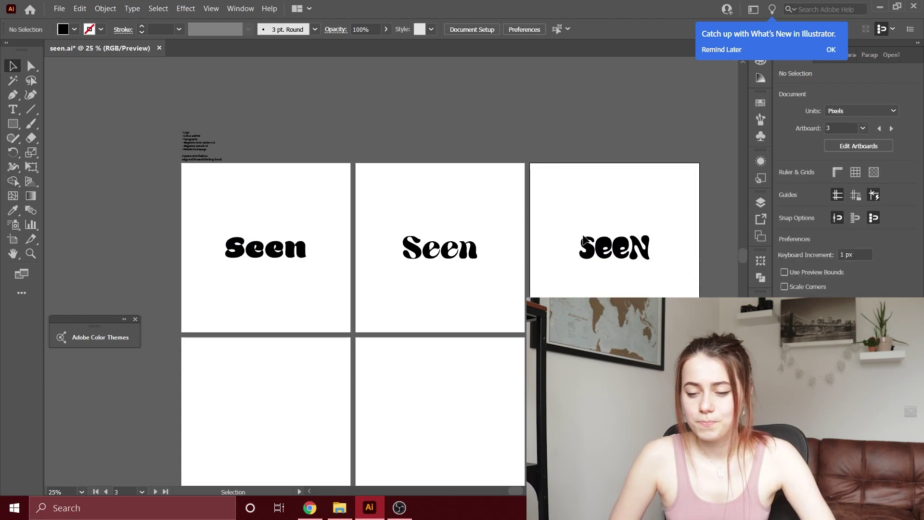
{"action": "left_click_drag", "start_coordinate": [197, 149], "coordinate": [104, 100]}
{"action": "left_click", "coordinate": [13, 124]}
{"action": "left_click_drag", "start_coordinate": [351, 332], "coordinate": [180, 161]}
Fill the rectangle with yellow and send it behind the first wordmark.
{"action": "left_click", "coordinate": [74, 29]}
{"action": "left_click", "coordinate": [55, 45]}
{"action": "left_click", "coordinate": [13, 66]}
{"action": "right_click", "coordinate": [262, 246]}
{"action": "mouse_move", "coordinate": [308, 435]}
{"action": "left_click", "coordinate": [418, 469]}
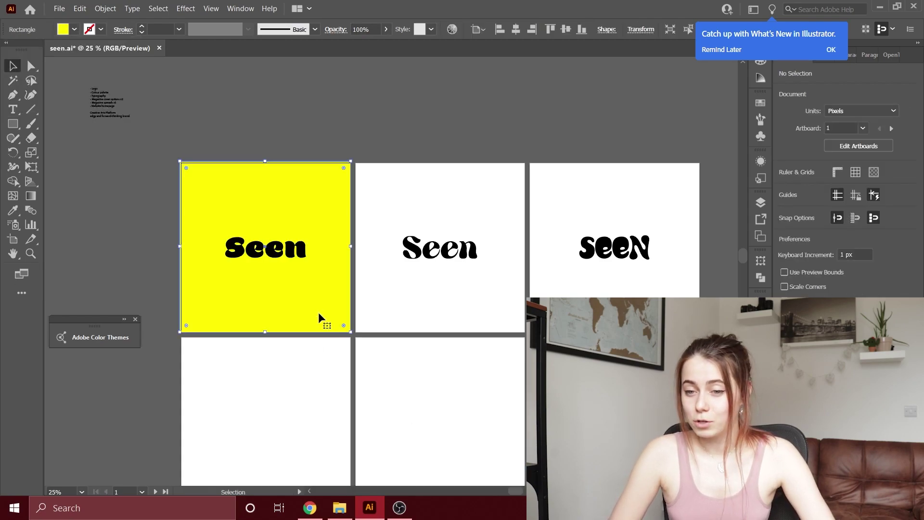
Copy the yellow rectangle onto the second and third artboards and send the copies behind their wordmarks.
{"action": "left_click_drag", "start_coordinate": [265, 301], "coordinate": [615, 303]}
{"action": "left_click_drag", "start_coordinate": [503, 354], "coordinate": [542, 322]}
{"action": "right_click", "coordinate": [541, 321]}
{"action": "mouse_move", "coordinate": [582, 270]}
{"action": "left_click", "coordinate": [698, 305]}
Select the first artboard's rectangle and explore Adobe Color Themes for "green yellow" palettes.
{"action": "left_click", "coordinate": [274, 295]}
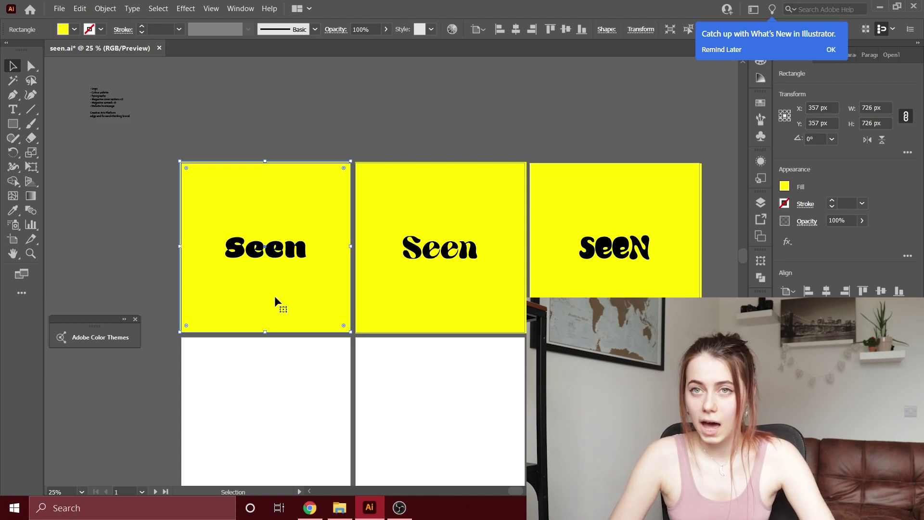
{"action": "left_click", "coordinate": [185, 8]}
{"action": "left_click", "coordinate": [91, 335]}
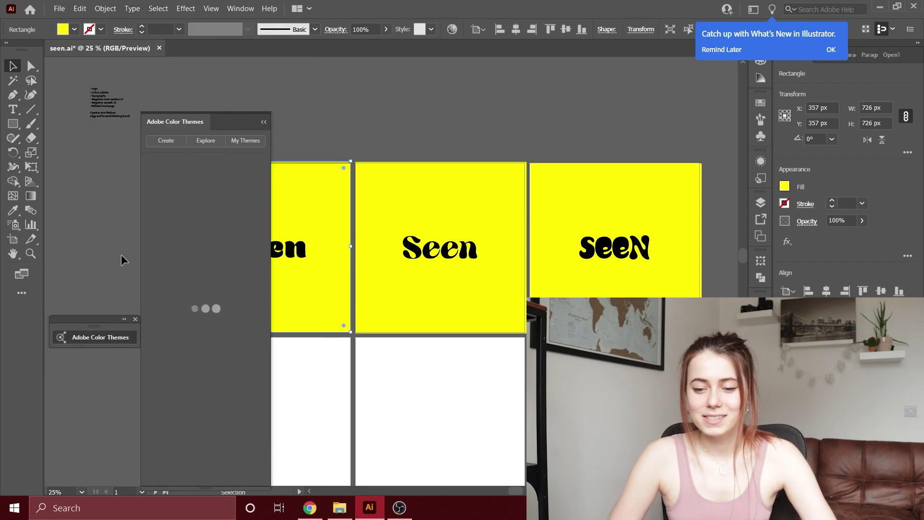
{"action": "left_click", "coordinate": [206, 141]}
{"action": "left_click", "coordinate": [191, 164]}
{"action": "type", "text": "green"}
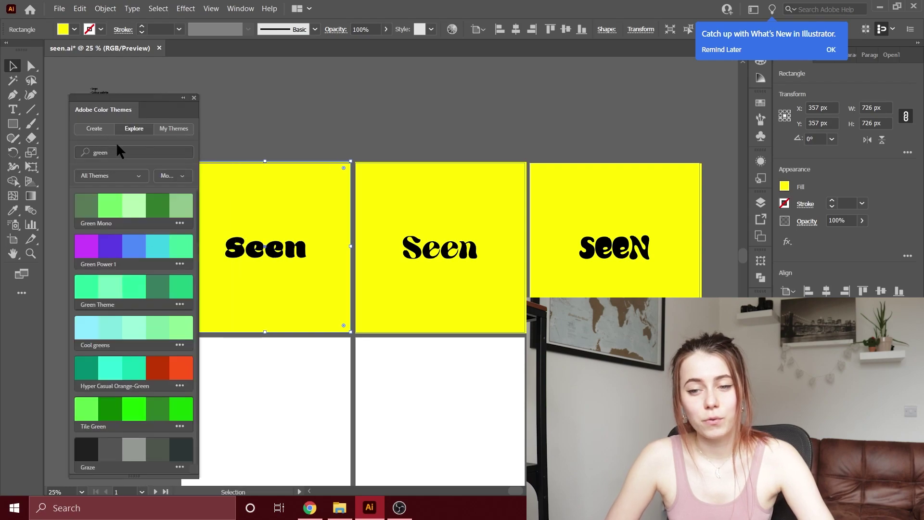
{"action": "left_click", "coordinate": [117, 152]}
{"action": "type", "text": "yellow"}
{"action": "key", "text": "Return"}
Recolour the three yellow backgrounds with the bright green from the BaldFruehling theme.
{"action": "left_click", "coordinate": [183, 326]}
{"action": "left_click", "coordinate": [439, 314]}
{"action": "left_click", "coordinate": [183, 326]}
{"action": "left_click", "coordinate": [561, 274]}
{"action": "left_click", "coordinate": [183, 327]}
Duplicate the three green backgrounds with their wordmarks onto the second row of artboards.
{"action": "scroll", "coordinate": [178, 327], "scroll_direction": "down", "scroll_amount": 5}
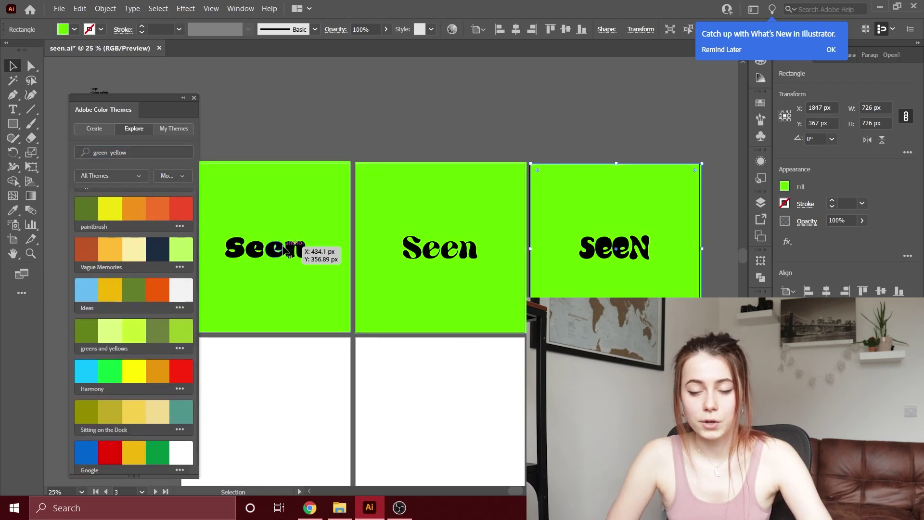
{"action": "left_click_drag", "start_coordinate": [275, 361], "coordinate": [608, 181]}
{"action": "left_click_drag", "start_coordinate": [206, 234], "coordinate": [205, 408]}
{"action": "scroll", "coordinate": [270, 376], "scroll_direction": "down", "scroll_amount": 1}
Recolour the three second-row backgrounds with the yellow from the Harmony theme.
{"action": "left_click", "coordinate": [269, 346]}
{"action": "left_click", "coordinate": [136, 371]}
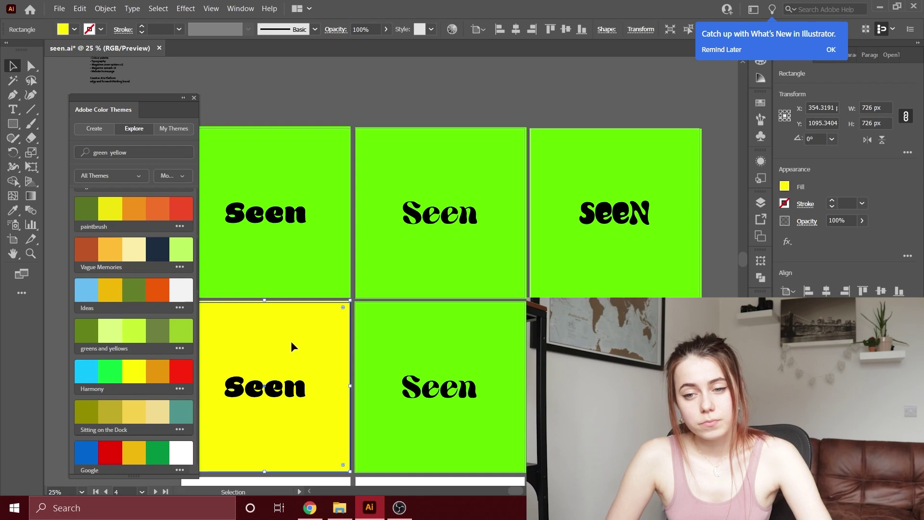
{"action": "left_click", "coordinate": [423, 343]}
{"action": "left_click", "coordinate": [114, 372]}
{"action": "left_click", "coordinate": [135, 372]}
{"action": "scroll", "coordinate": [268, 380], "scroll_direction": "down", "scroll_amount": 3}
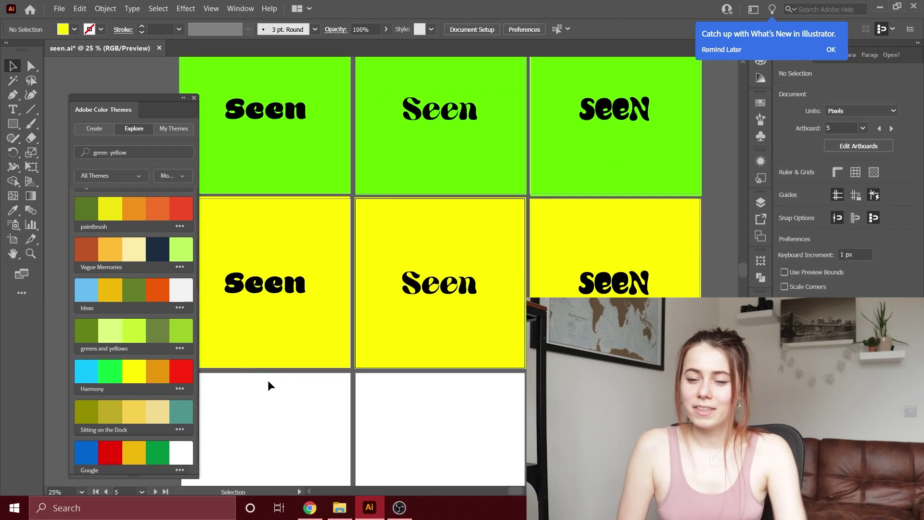
Paste a copy of the green row of logos and place it on the third row of artboards.
{"action": "key", "text": "ctrl+v"}
{"action": "left_click_drag", "start_coordinate": [337, 289], "coordinate": [386, 477]}
{"action": "scroll", "coordinate": [483, 317], "scroll_direction": "down", "scroll_amount": 3}
Try several theme colours on the third row's first background, ending with the blue from Logo Colors Combo.
{"action": "scroll", "coordinate": [180, 271], "scroll_direction": "down", "scroll_amount": 10}
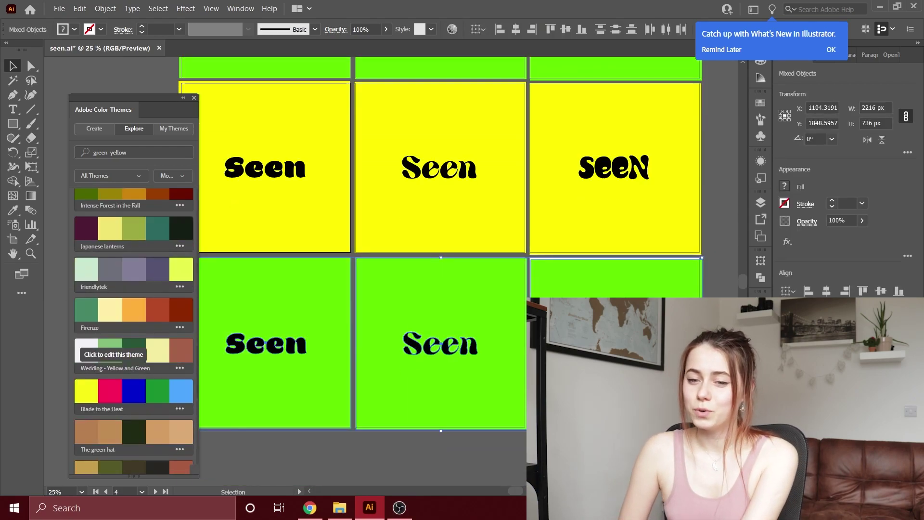
{"action": "left_click", "coordinate": [224, 357]}
{"action": "left_click", "coordinate": [132, 338]}
{"action": "scroll", "coordinate": [144, 357], "scroll_direction": "down", "scroll_amount": 8}
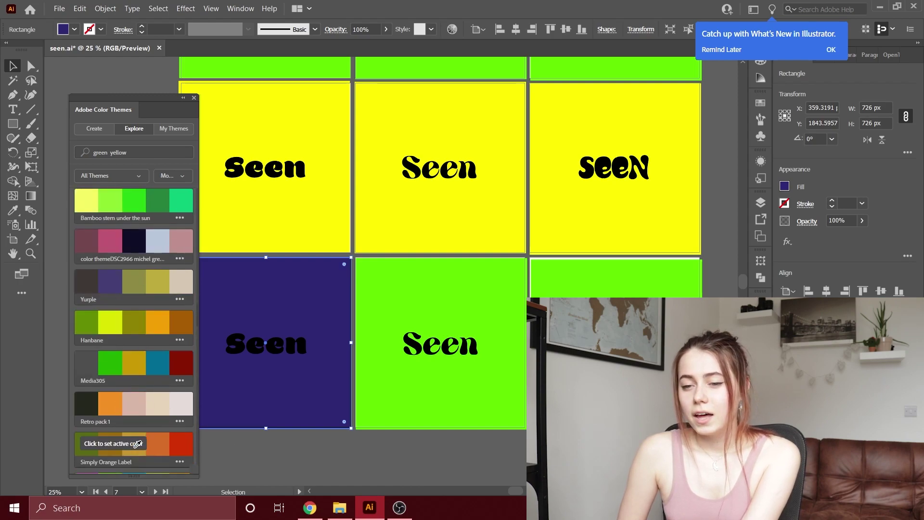
{"action": "left_click", "coordinate": [112, 238]}
{"action": "scroll", "coordinate": [125, 313], "scroll_direction": "up", "scroll_amount": 8}
{"action": "left_click", "coordinate": [113, 398]}
{"action": "scroll", "coordinate": [144, 361], "scroll_direction": "up", "scroll_amount": 4}
{"action": "scroll", "coordinate": [173, 327], "scroll_direction": "up", "scroll_amount": 4}
{"action": "left_click", "coordinate": [111, 394]}
{"action": "left_click", "coordinate": [178, 355]}
{"action": "scroll", "coordinate": [140, 312], "scroll_direction": "up", "scroll_amount": 2}
{"action": "left_click", "coordinate": [178, 313]}
{"action": "scroll", "coordinate": [172, 270], "scroll_direction": "up", "scroll_amount": 3}
{"action": "left_click", "coordinate": [157, 283]}
{"action": "scroll", "coordinate": [139, 263], "scroll_direction": "up", "scroll_amount": 2}
{"action": "left_click", "coordinate": [134, 284]}
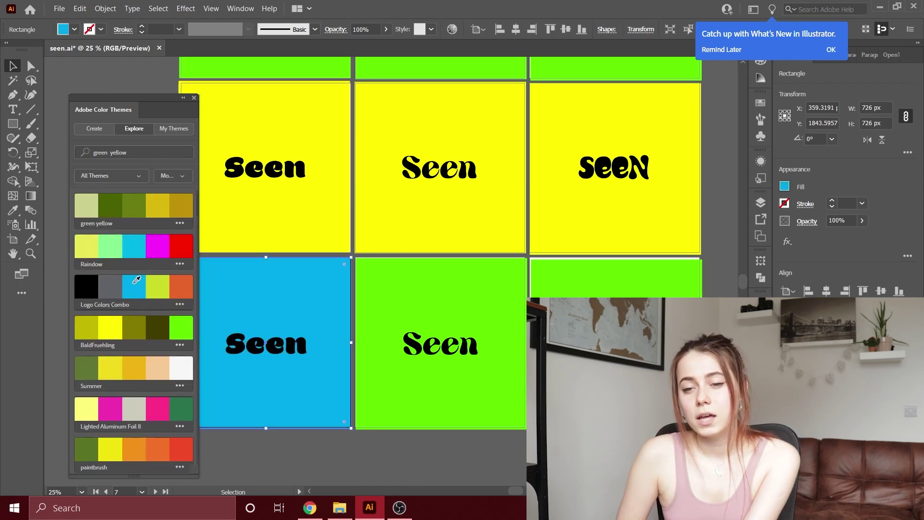
Recolour the three third-row backgrounds with the light blue from the Raindow theme.
{"action": "left_click", "coordinate": [424, 299]}
{"action": "left_click", "coordinate": [135, 246]}
{"action": "left_click", "coordinate": [289, 298]}
{"action": "left_click", "coordinate": [136, 246]}
{"action": "left_click", "coordinate": [568, 281]}
{"action": "left_click", "coordinate": [137, 246]}
Recolour the first wordmark in the green row with the red from the Raindow theme.
{"action": "scroll", "coordinate": [483, 347], "scroll_direction": "up", "scroll_amount": 3}
{"action": "left_click", "coordinate": [266, 99]}
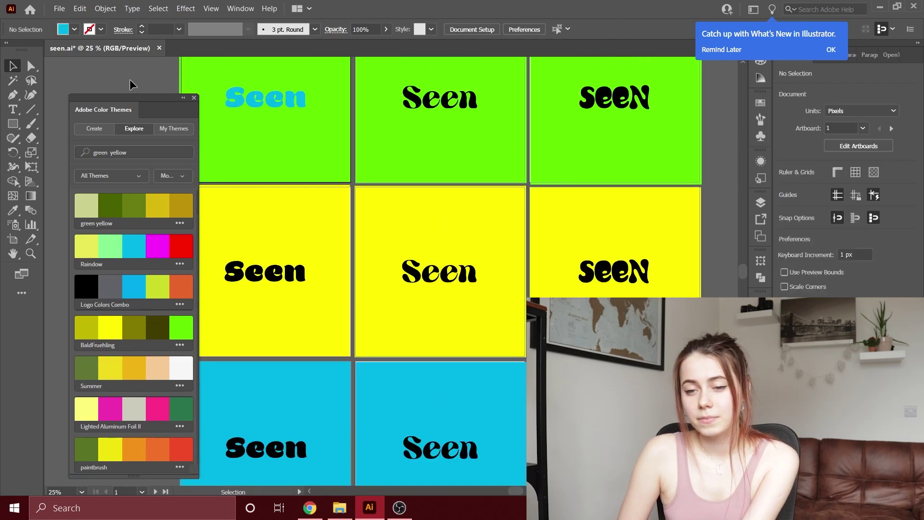
{"action": "left_click", "coordinate": [256, 98]}
{"action": "left_click", "coordinate": [110, 205]}
{"action": "left_click", "coordinate": [87, 245]}
{"action": "left_click", "coordinate": [181, 246]}
{"action": "left_click", "coordinate": [719, 212]}
{"action": "scroll", "coordinate": [499, 221], "scroll_direction": "up", "scroll_amount": 3}
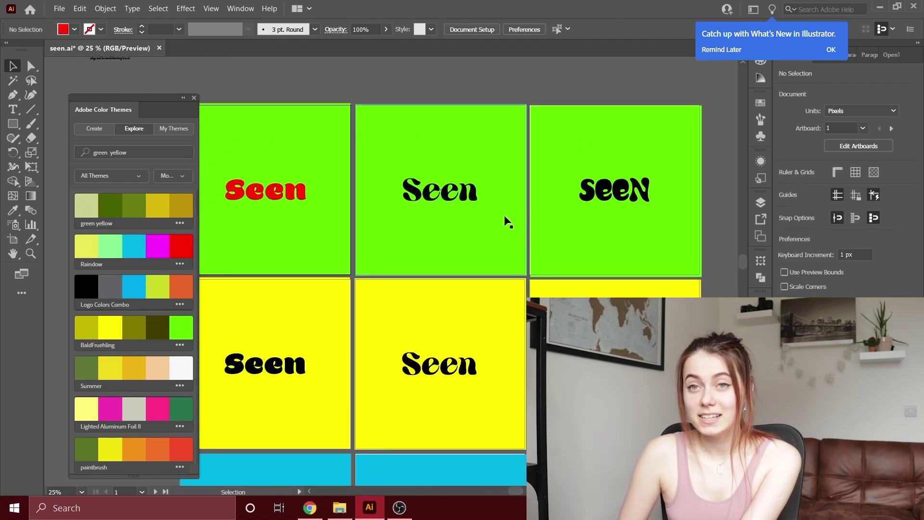
Try several theme colours on the first wordmark in the green row and undo the last change.
{"action": "scroll", "coordinate": [124, 313], "scroll_direction": "down", "scroll_amount": 10}
{"action": "left_click", "coordinate": [133, 313]}
{"action": "left_click", "coordinate": [273, 188]}
{"action": "left_click", "coordinate": [134, 279]}
{"action": "left_click", "coordinate": [86, 238]}
{"action": "left_click", "coordinate": [263, 92]}
{"action": "left_click", "coordinate": [265, 364]}
{"action": "left_click", "coordinate": [86, 237]}
{"action": "left_click", "coordinate": [347, 85]}
{"action": "key", "text": "ctrl+z"}
Recolour the first wordmark in the yellow row with the light blue sampled from the third-row background.
{"action": "scroll", "coordinate": [347, 82], "scroll_direction": "down", "scroll_amount": 2}
{"action": "left_click", "coordinate": [94, 128]}
{"action": "left_click", "coordinate": [262, 153]}
{"action": "left_click", "coordinate": [266, 260]}
{"action": "left_click", "coordinate": [13, 210]}
{"action": "left_click", "coordinate": [265, 373]}
{"action": "left_click", "coordinate": [12, 66]}
Try theme colours, including the pink from Blossom, on the first wordmark in the green row.
{"action": "left_click", "coordinate": [78, 70]}
{"action": "left_click", "coordinate": [264, 88]}
{"action": "key", "text": "i"}
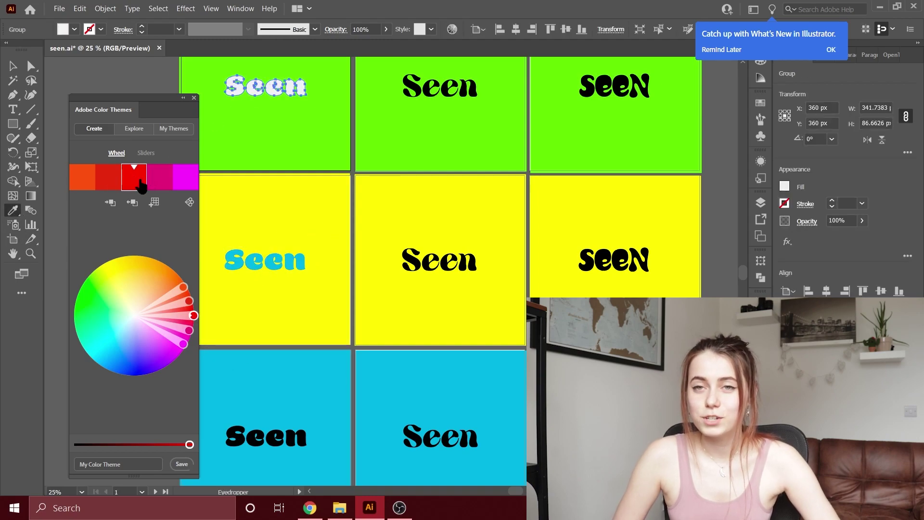
{"action": "left_click", "coordinate": [134, 129]}
{"action": "scroll", "coordinate": [137, 313], "scroll_direction": "down", "scroll_amount": 2}
{"action": "left_click", "coordinate": [110, 330]}
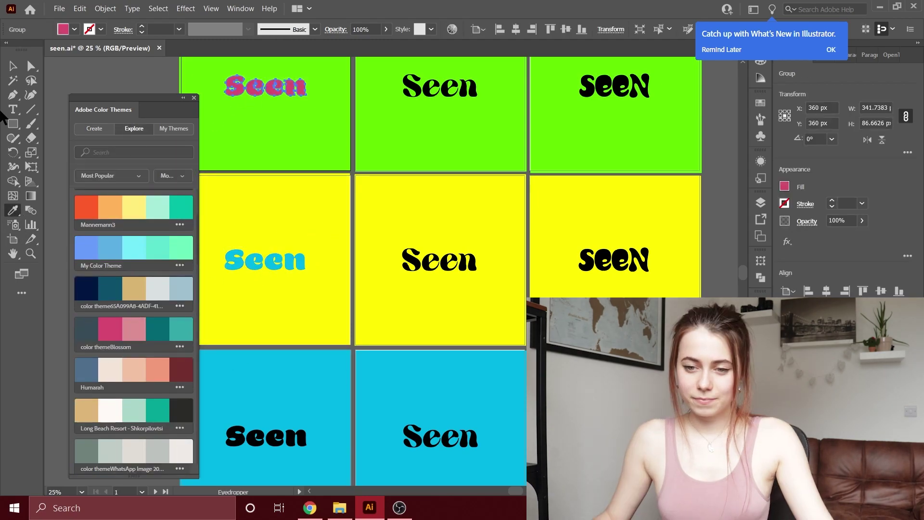
{"action": "left_click", "coordinate": [87, 245]}
Recolour the three wordmarks in the green row with the bright pink from My Color Theme.
{"action": "left_click", "coordinate": [13, 66]}
{"action": "left_click", "coordinate": [130, 78]}
{"action": "left_click", "coordinate": [265, 88]}
{"action": "scroll", "coordinate": [134, 344], "scroll_direction": "down", "scroll_amount": 6}
{"action": "left_click", "coordinate": [134, 373]}
{"action": "scroll", "coordinate": [466, 151], "scroll_direction": "up", "scroll_amount": 4}
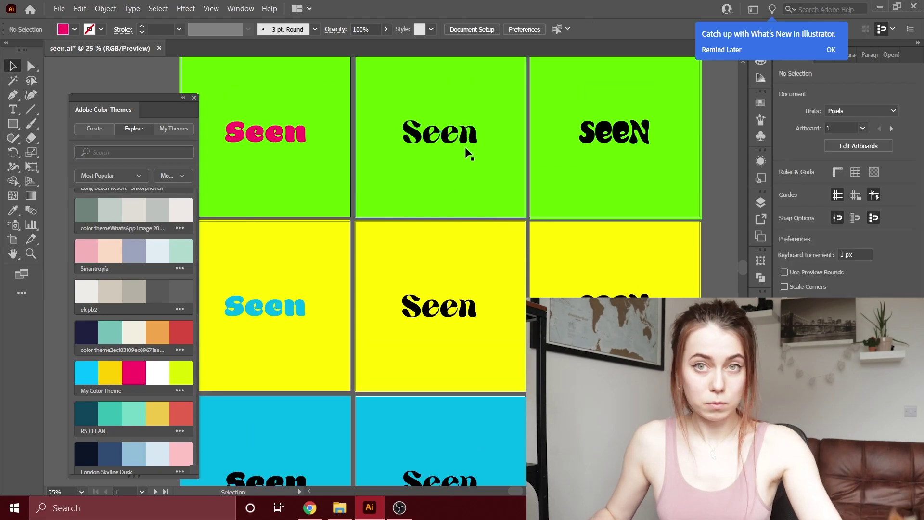
{"action": "left_click", "coordinate": [440, 133]}
{"action": "left_click", "coordinate": [134, 373]}
{"action": "left_click", "coordinate": [615, 133]}
{"action": "left_click", "coordinate": [134, 373]}
Recolour the second and third wordmarks in the yellow row with the light blue sampled from the row below.
{"action": "scroll", "coordinate": [438, 257], "scroll_direction": "down", "scroll_amount": 5}
{"action": "left_click", "coordinate": [439, 252]}
{"action": "left_click", "coordinate": [408, 380]}
{"action": "left_click", "coordinate": [13, 66]}
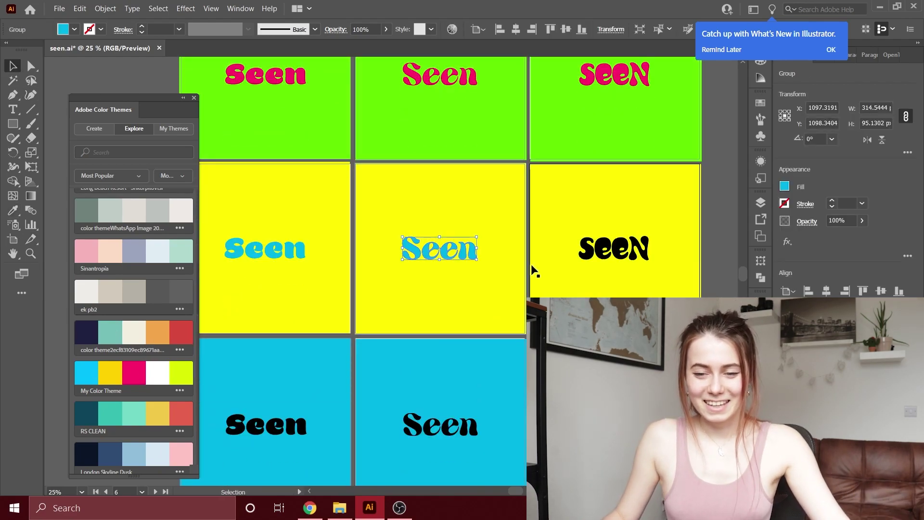
{"action": "left_click", "coordinate": [614, 249]}
{"action": "left_click", "coordinate": [13, 211]}
{"action": "left_click", "coordinate": [414, 375]}
{"action": "left_click", "coordinate": [13, 66]}
Recolour the three wordmarks in the blue row with a theme's off-white.
{"action": "left_click", "coordinate": [440, 426]}
{"action": "left_click", "coordinate": [135, 336]}
{"action": "left_click", "coordinate": [266, 425]}
{"action": "left_click", "coordinate": [138, 342]}
{"action": "left_click", "coordinate": [439, 270]}
{"action": "left_click", "coordinate": [613, 426]}
{"action": "left_click", "coordinate": [13, 210]}
{"action": "left_click", "coordinate": [440, 425]}
{"action": "left_click", "coordinate": [13, 66]}
Try other theme colours on the second wordmark in the green row.
{"action": "left_click", "coordinate": [440, 133]}
{"action": "scroll", "coordinate": [99, 339], "scroll_direction": "down", "scroll_amount": 6}
{"action": "left_click", "coordinate": [110, 341]}
{"action": "left_click", "coordinate": [143, 339]}
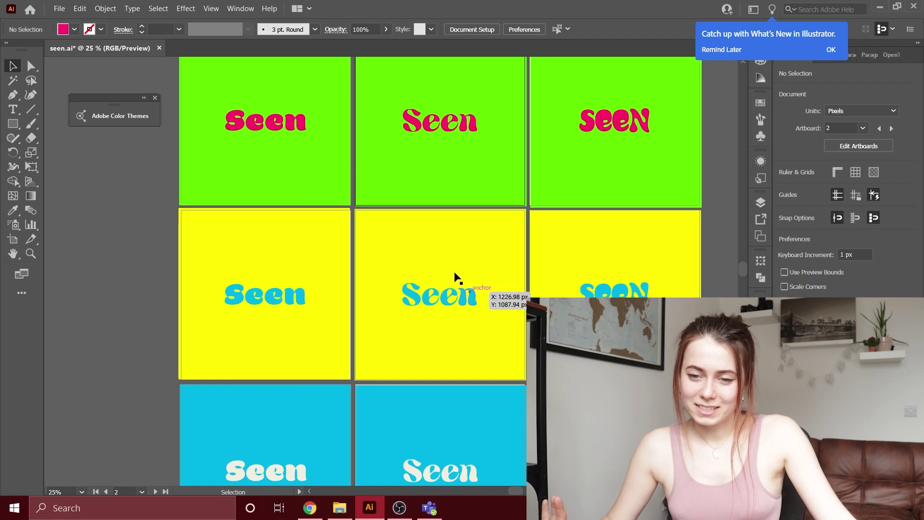
Close Adobe Color Themes and review the project brief notes above the artboards.
{"action": "scroll", "coordinate": [543, 192], "scroll_direction": "up", "scroll_amount": 4}
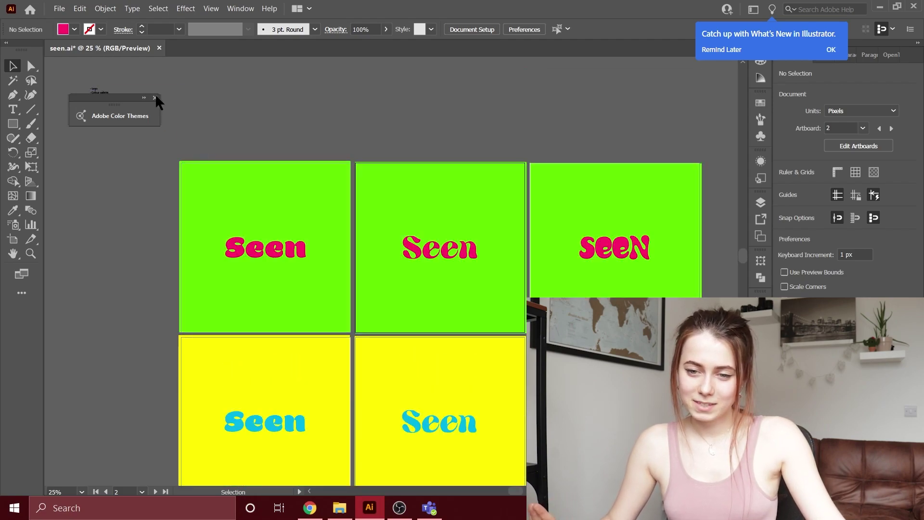
{"action": "left_click", "coordinate": [155, 97]}
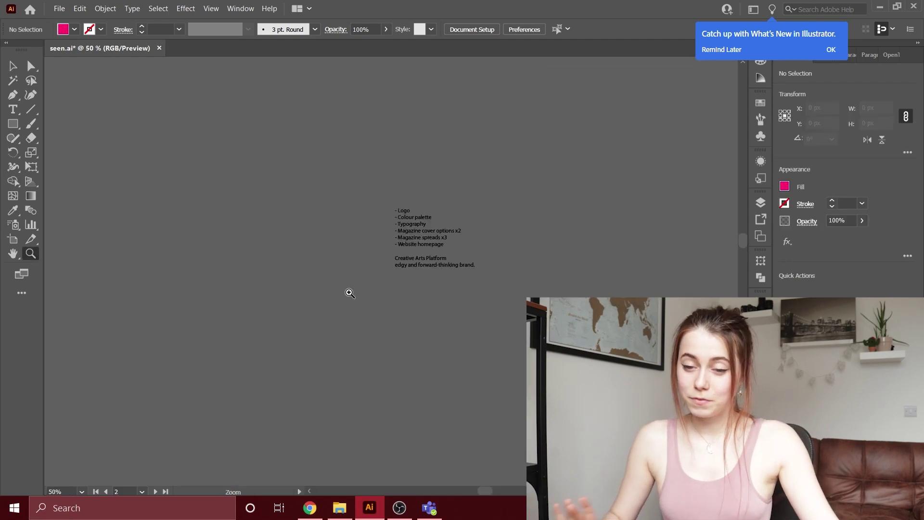
{"action": "left_click", "coordinate": [348, 290]}
{"action": "left_click", "coordinate": [13, 66]}
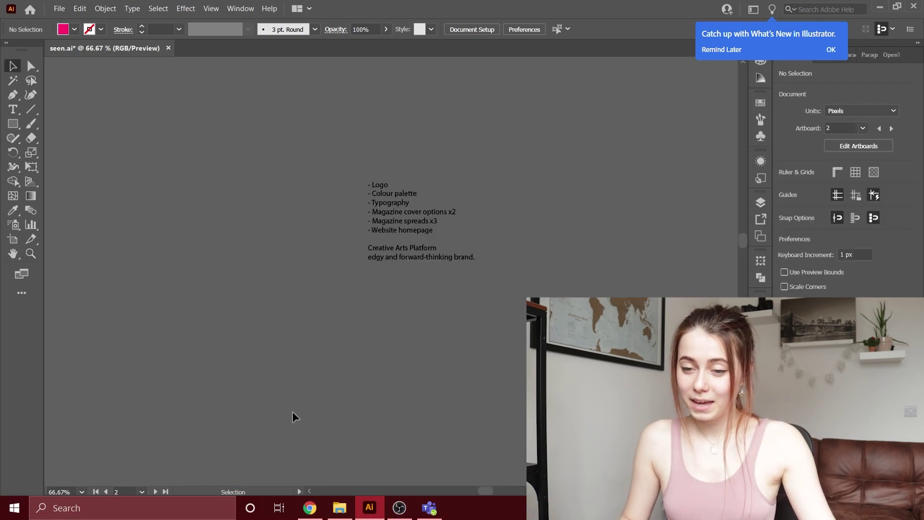
{"action": "left_click", "coordinate": [81, 492]}
{"action": "left_click", "coordinate": [102, 387]}
{"action": "scroll", "coordinate": [345, 268], "scroll_direction": "down", "scroll_amount": 4}
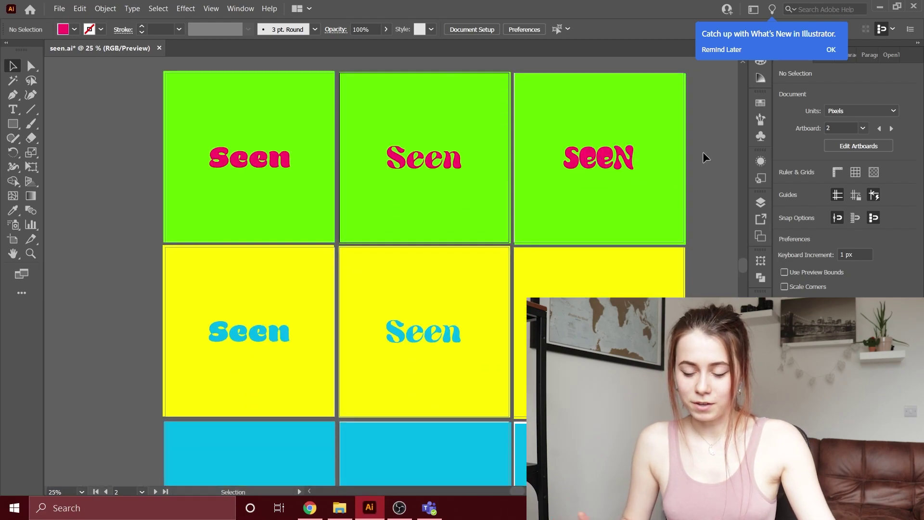
Delete the third and first columns of logos, keeping only the middle typeface in each colour.
{"action": "left_click_drag", "start_coordinate": [542, 447], "coordinate": [543, 457]}
{"action": "key", "text": "Delete"}
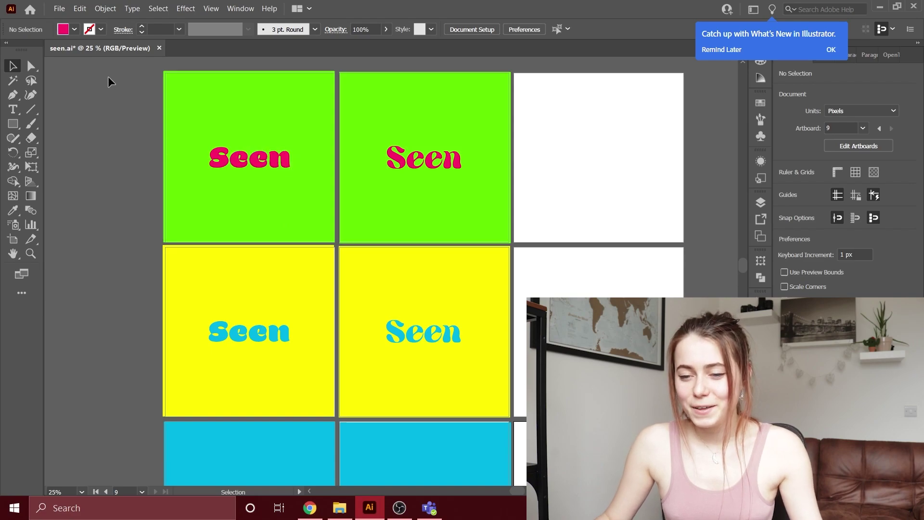
{"action": "left_click_drag", "start_coordinate": [141, 65], "coordinate": [252, 487]}
{"action": "left_click", "coordinate": [149, 250]}
{"action": "left_click", "coordinate": [235, 254]}
{"action": "left_click_drag", "start_coordinate": [153, 130], "coordinate": [247, 453]}
{"action": "key", "text": "Delete"}
{"action": "left_click", "coordinate": [252, 82]}
{"action": "key", "text": "ctrl+z"}
Move the remaining green, yellow and blue logos side by side onto the first row of artboards.
{"action": "scroll", "coordinate": [269, 101], "scroll_direction": "up", "scroll_amount": 4}
{"action": "left_click_drag", "start_coordinate": [476, 221], "coordinate": [302, 221]}
{"action": "left_click_drag", "start_coordinate": [464, 407], "coordinate": [467, 224]}
{"action": "scroll", "coordinate": [385, 289], "scroll_direction": "down", "scroll_amount": 3}
{"action": "left_click_drag", "start_coordinate": [304, 312], "coordinate": [599, 161]}
{"action": "scroll", "coordinate": [578, 192], "scroll_direction": "up", "scroll_amount": 4}
{"action": "left_click_drag", "start_coordinate": [568, 289], "coordinate": [568, 240]}
{"action": "left_click_drag", "start_coordinate": [380, 103], "coordinate": [437, 250]}
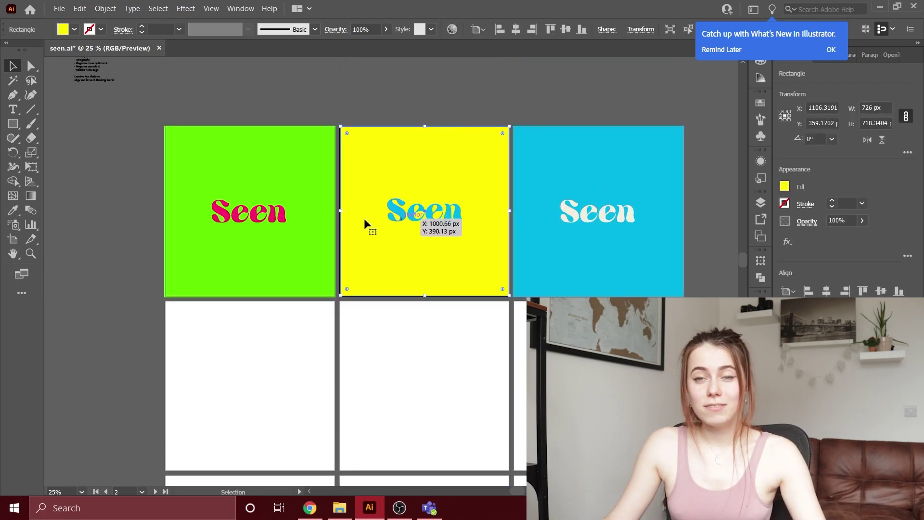
Align the green, yellow and blue backgrounds to the centre of their artboards in the first row.
{"action": "left_click", "coordinate": [605, 154]}
{"action": "left_click_drag", "start_coordinate": [264, 315], "coordinate": [308, 277]}
{"action": "left_click", "coordinate": [827, 290]}
{"action": "left_click", "coordinate": [881, 290]}
{"action": "key", "text": "ctrl+z"}
{"action": "left_click", "coordinate": [301, 270]}
{"action": "left_click", "coordinate": [881, 290]}
{"action": "left_click", "coordinate": [482, 270]}
{"action": "left_click", "coordinate": [826, 291]}
{"action": "left_click", "coordinate": [881, 291]}
{"action": "left_click", "coordinate": [650, 269]}
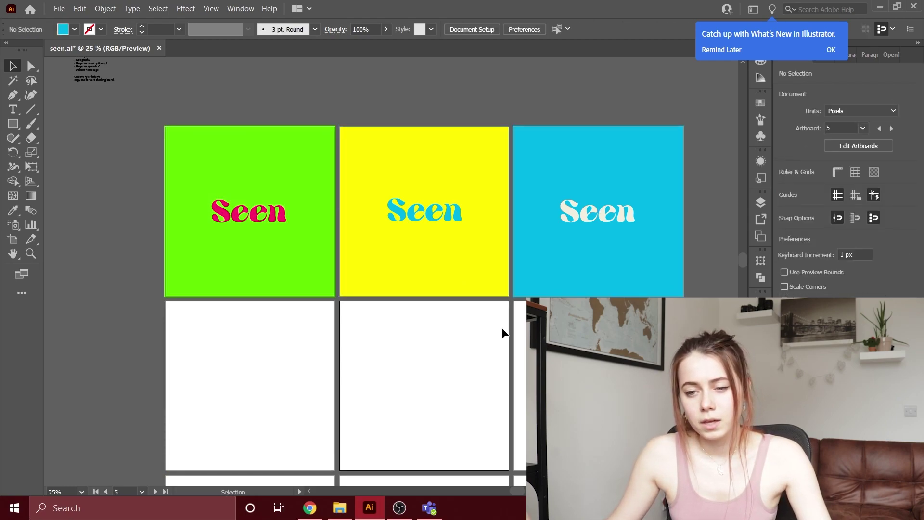
Examine the letterforms of the pink wordmark on the first green artboard up close.
{"action": "scroll", "coordinate": [272, 302], "scroll_direction": "down", "scroll_amount": 1}
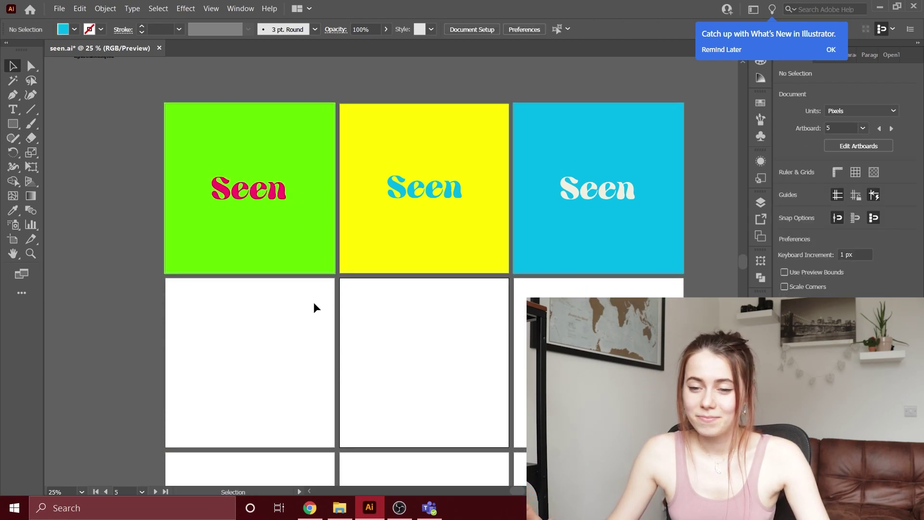
{"action": "left_click", "coordinate": [236, 195]}
{"action": "left_click", "coordinate": [121, 229]}
{"action": "left_click", "coordinate": [33, 253]}
{"action": "left_click", "coordinate": [248, 187]}
{"action": "left_click", "coordinate": [391, 271]}
{"action": "left_click", "coordinate": [391, 270]}
{"action": "left_click", "coordinate": [386, 270]}
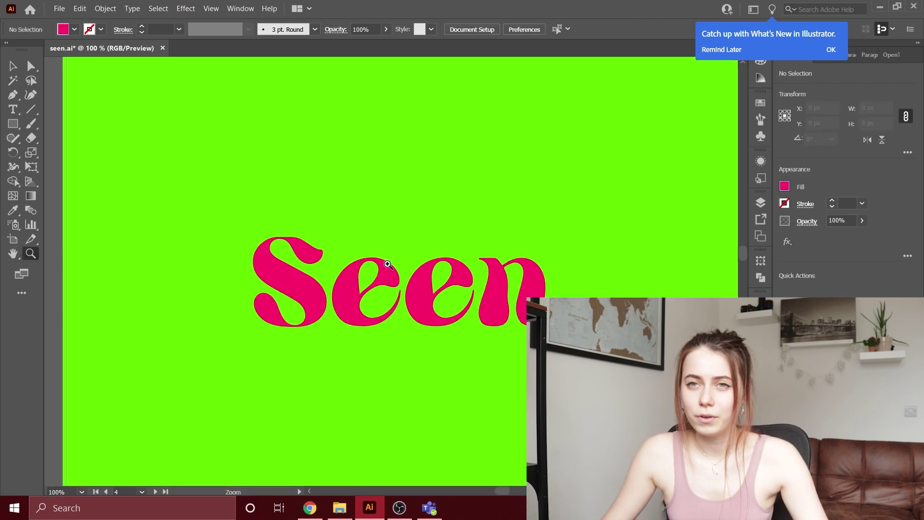
{"action": "key", "text": "v"}
{"action": "key", "text": "a"}
{"action": "left_click", "coordinate": [358, 315]}
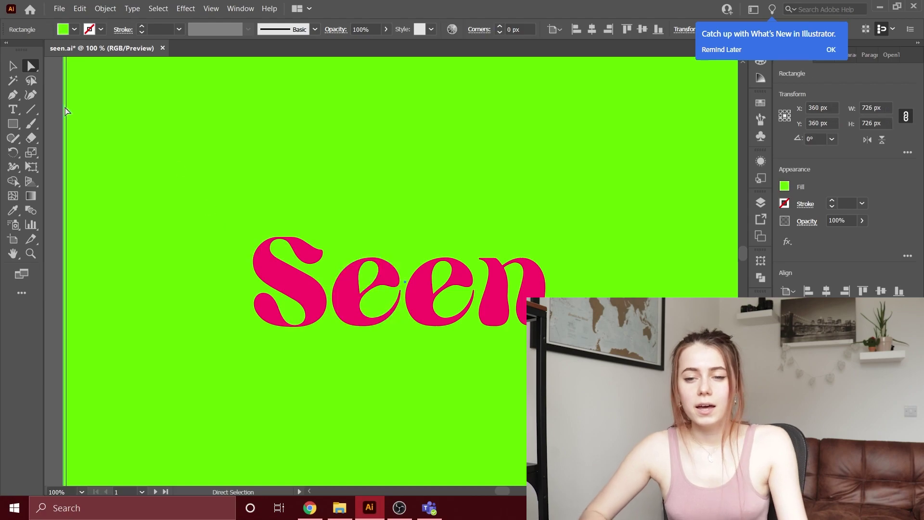
Copy the row of three logos onto the second row of artboards.
{"action": "scroll", "coordinate": [347, 298], "scroll_direction": "down", "scroll_amount": 3}
{"action": "left_click", "coordinate": [81, 492]}
{"action": "left_click", "coordinate": [103, 396]}
{"action": "left_click_drag", "start_coordinate": [371, 346], "coordinate": [596, 251]}
{"action": "left_click_drag", "start_coordinate": [557, 330], "coordinate": [441, 330]}
{"action": "key", "text": "ctrl+z"}
{"action": "left_click_drag", "start_coordinate": [356, 344], "coordinate": [652, 212]}
{"action": "left_click", "coordinate": [13, 67]}
{"action": "left_click_drag", "start_coordinate": [387, 232], "coordinate": [388, 348]}
{"action": "left_click", "coordinate": [462, 451]}
{"action": "left_click_drag", "start_coordinate": [463, 451], "coordinate": [424, 381]}
{"action": "left_click", "coordinate": [429, 355]}
Stack the second-row pink wordmark's letters as "Se" above "en" and centre them on the green artboard.
{"action": "left_click", "coordinate": [31, 254]}
{"action": "double_click", "coordinate": [376, 299]}
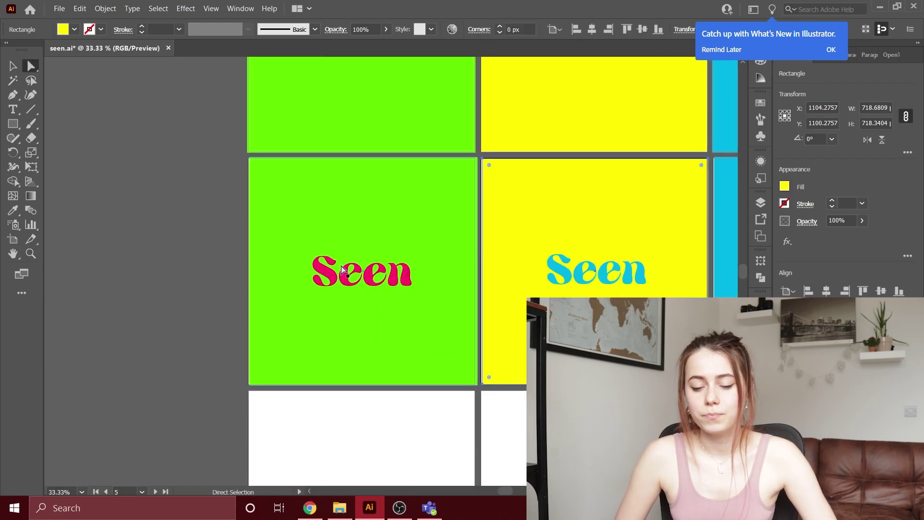
{"action": "left_click", "coordinate": [30, 253]}
{"action": "left_click", "coordinate": [325, 242]}
{"action": "left_click_drag", "start_coordinate": [417, 327], "coordinate": [491, 282]}
{"action": "left_click_drag", "start_coordinate": [385, 322], "coordinate": [461, 277]}
{"action": "left_click", "coordinate": [13, 66]}
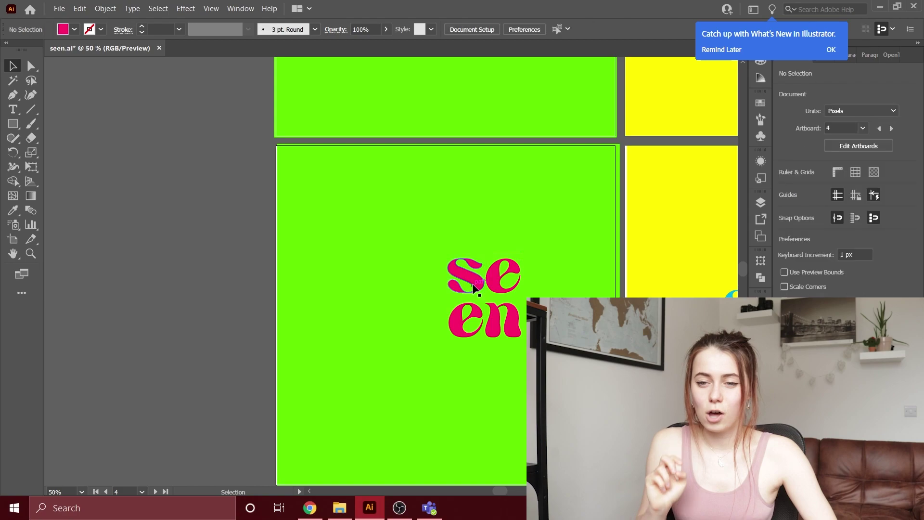
{"action": "left_click", "coordinate": [101, 137]}
{"action": "left_click_drag", "start_coordinate": [470, 283], "coordinate": [431, 305]}
{"action": "left_click", "coordinate": [163, 395]}
Replace the second-row yellow artboard's wordmark with a copy of the stacked pink one, recoloured light blue.
{"action": "left_click", "coordinate": [81, 492]}
{"action": "left_click", "coordinate": [102, 410]}
{"action": "key", "text": "z"}
{"action": "left_click", "coordinate": [366, 235]}
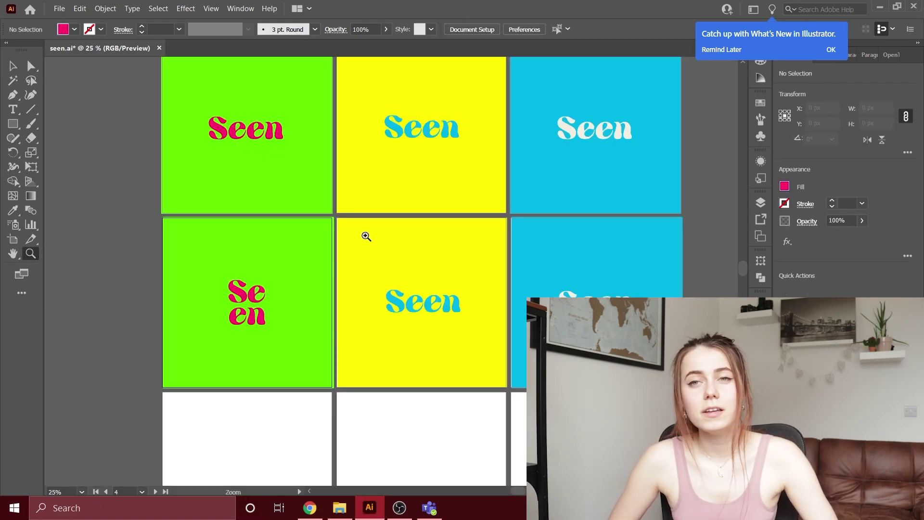
{"action": "left_click", "coordinate": [15, 61]}
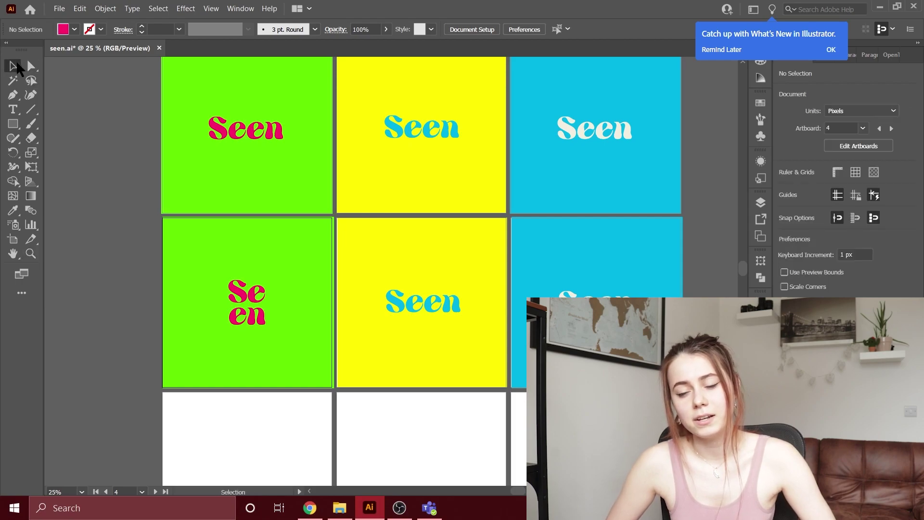
{"action": "left_click", "coordinate": [413, 298]}
{"action": "left_click", "coordinate": [407, 303]}
{"action": "key", "text": "Delete"}
{"action": "left_click", "coordinate": [248, 292]}
{"action": "key", "text": "ctrl+c"}
{"action": "key", "text": "ctrl+v"}
{"action": "left_click_drag", "start_coordinate": [386, 264], "coordinate": [419, 295]}
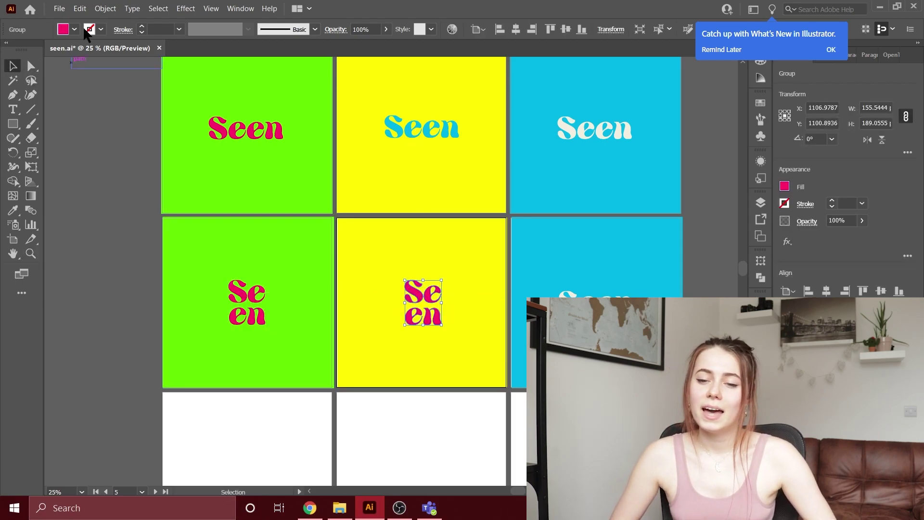
{"action": "left_click", "coordinate": [13, 66]}
Replace the second-row blue artboard's wordmark with a copy of the stacked one, recoloured with the off-white from the logo above.
{"action": "left_click", "coordinate": [593, 302]}
{"action": "key", "text": "Delete"}
{"action": "left_click", "coordinate": [427, 295]}
{"action": "key", "text": "ctrl+c"}
{"action": "key", "text": "ctrl+v"}
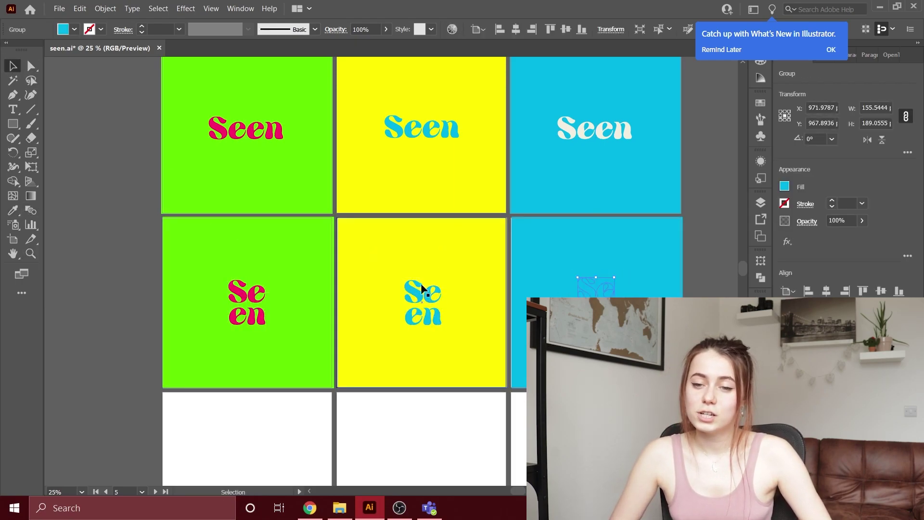
{"action": "left_click", "coordinate": [13, 210]}
{"action": "left_click", "coordinate": [570, 128]}
{"action": "left_click", "coordinate": [13, 65]}
Centre the yellow artboard's stacked wordmark in both directions and the blue artboard's stacked wordmark horizontally.
{"action": "left_click", "coordinate": [425, 289]}
{"action": "left_click", "coordinate": [826, 291]}
{"action": "left_click", "coordinate": [881, 291]}
{"action": "left_click", "coordinate": [591, 291]}
{"action": "left_click", "coordinate": [826, 291]}
{"action": "left_click", "coordinate": [420, 235]}
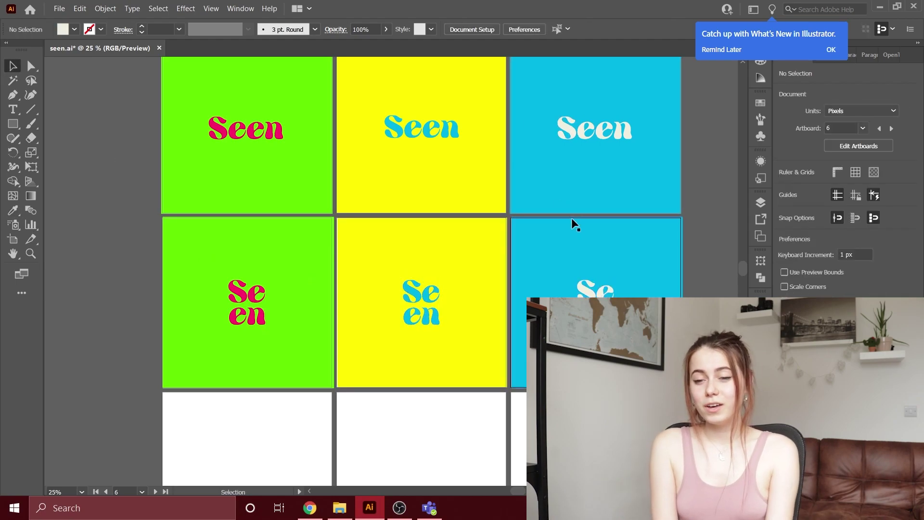
Copy the three second-row backgrounds, without their wordmarks, onto the third row of artboards.
{"action": "scroll", "coordinate": [571, 217], "scroll_direction": "down", "scroll_amount": 3}
{"action": "left_click_drag", "start_coordinate": [275, 353], "coordinate": [523, 300]}
{"action": "key", "text": "ctrl+c"}
{"action": "key", "text": "ctrl+v"}
{"action": "left_click_drag", "start_coordinate": [369, 286], "coordinate": [401, 422]}
Draw an almond-shaped eye outline about 207 by 117 px on the third-row green artboard with the Curvature tool.
{"action": "left_click", "coordinate": [31, 253]}
{"action": "left_click", "coordinate": [263, 383]}
{"action": "left_click", "coordinate": [368, 257]}
{"action": "scroll", "coordinate": [337, 259], "scroll_direction": "up", "scroll_amount": 3}
{"action": "left_click", "coordinate": [31, 94]}
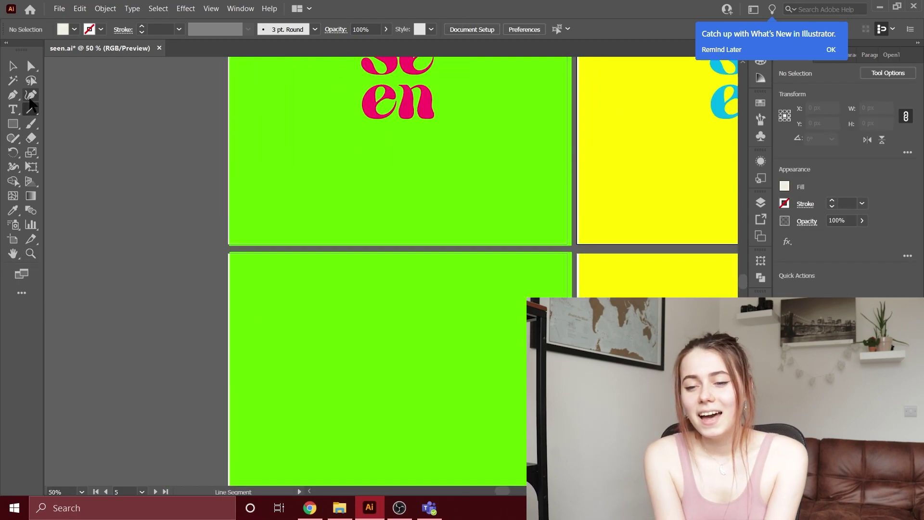
{"action": "left_click", "coordinate": [335, 361]}
{"action": "left_click", "coordinate": [384, 339]}
{"action": "left_click", "coordinate": [432, 361]}
{"action": "left_click_drag", "start_coordinate": [384, 343], "coordinate": [384, 337]}
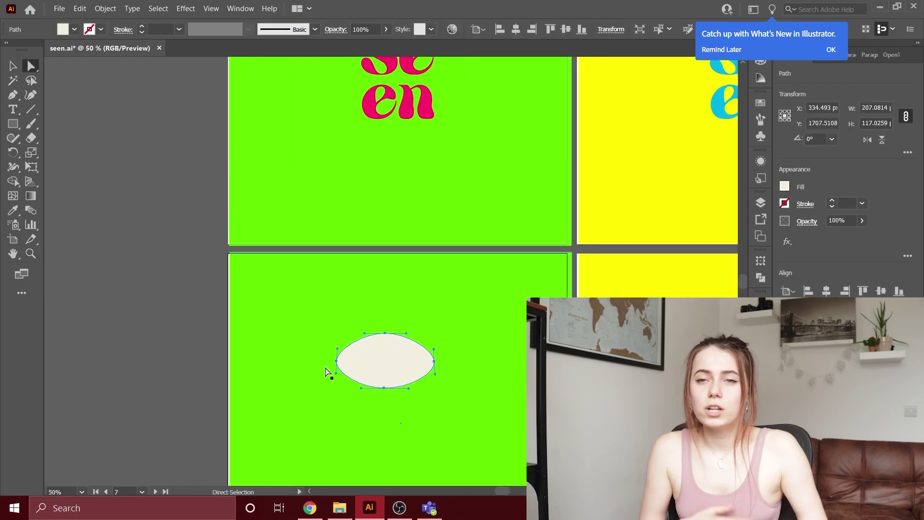
Restyle the eye outline with no fill and the wordmark's pink as an 18 pt stroke using Width Profile 2.
{"action": "key", "text": "i"}
{"action": "left_click", "coordinate": [74, 29]}
{"action": "left_click", "coordinate": [26, 68]}
{"action": "left_click", "coordinate": [8, 51]}
{"action": "left_click", "coordinate": [247, 29]}
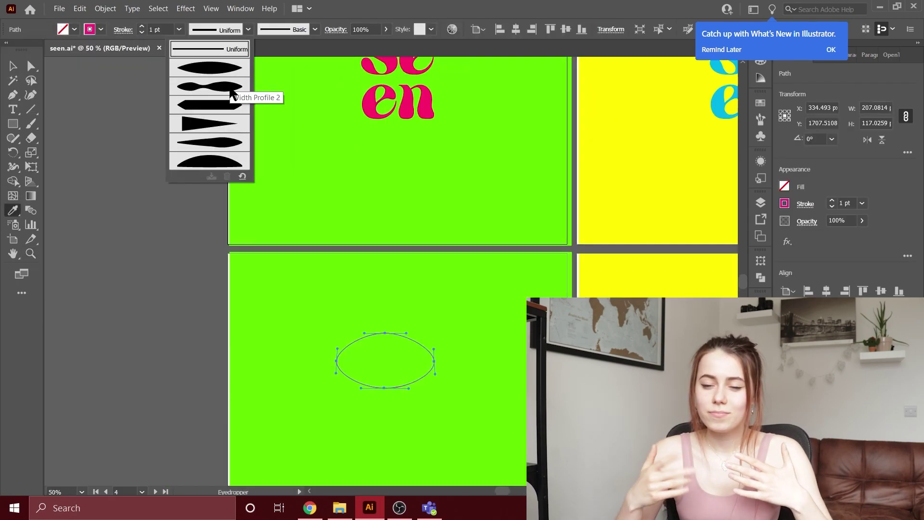
{"action": "left_click", "coordinate": [230, 90]}
{"action": "left_click", "coordinate": [142, 26]}
{"action": "left_click", "coordinate": [248, 29]}
{"action": "left_click", "coordinate": [221, 69]}
{"action": "left_click", "coordinate": [221, 88]}
Draw a 110 px circle inside the eye as the iris, fill it pink and shift it to the eye's middle.
{"action": "left_click", "coordinate": [13, 66]}
{"action": "left_click_drag", "start_coordinate": [367, 335], "coordinate": [421, 387]}
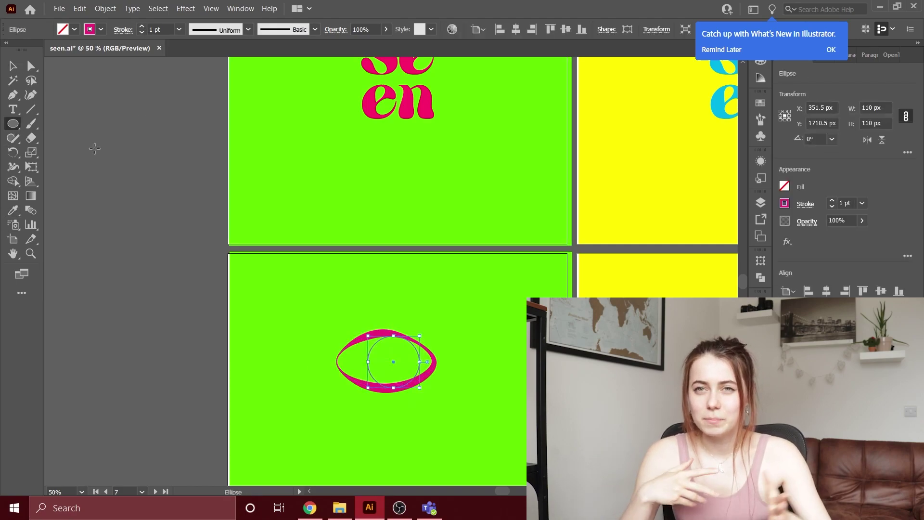
{"action": "left_click", "coordinate": [74, 29]}
{"action": "left_click", "coordinate": [25, 69]}
{"action": "left_click_drag", "start_coordinate": [395, 357], "coordinate": [387, 356]}
Draw short tapered pink lashes with a 6 pt stroke along the eye's upper lid using the Curvature tool.
{"action": "left_click", "coordinate": [31, 254]}
{"action": "left_click", "coordinate": [30, 95]}
{"action": "left_click", "coordinate": [284, 251]}
{"action": "left_click", "coordinate": [262, 219]}
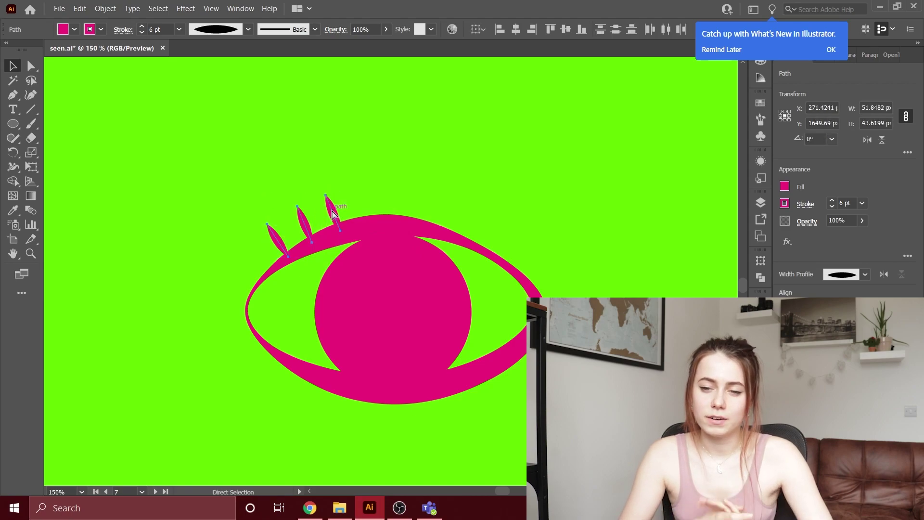
Delete the middle lash from each side of the upper lid.
{"action": "left_click", "coordinate": [304, 222]}
{"action": "key", "text": "Delete"}
{"action": "left_click", "coordinate": [457, 217]}
{"action": "key", "text": "Delete"}
Stand a lash upright at the centre of the upper lid and adjust the two right-hand lashes to sit on the lid.
{"action": "left_click", "coordinate": [427, 207]}
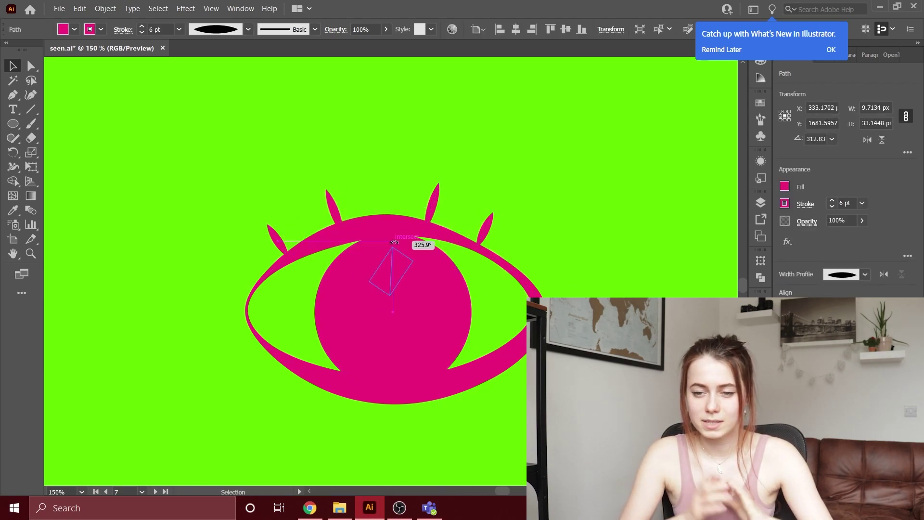
{"action": "left_click_drag", "start_coordinate": [384, 199], "coordinate": [384, 193]}
{"action": "left_click", "coordinate": [413, 188]}
{"action": "left_click_drag", "start_coordinate": [433, 198], "coordinate": [431, 205]}
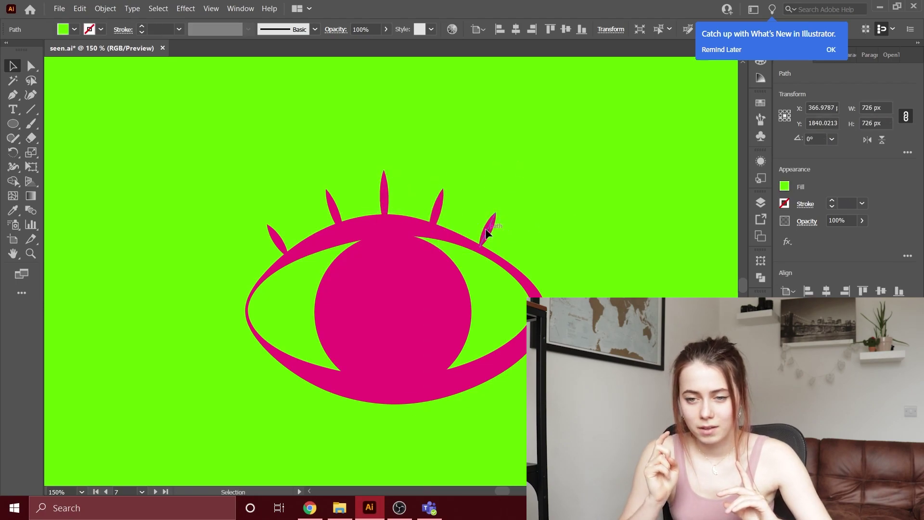
{"action": "left_click_drag", "start_coordinate": [484, 229], "coordinate": [486, 235]}
Change the iris circle to an unfilled pink outline, 10 pt with Width Profile 2.
{"action": "left_click", "coordinate": [82, 492]}
{"action": "left_click", "coordinate": [105, 455]}
{"action": "left_click", "coordinate": [31, 254]}
{"action": "left_click", "coordinate": [394, 249]}
{"action": "left_click", "coordinate": [13, 65]}
{"action": "left_click", "coordinate": [358, 261]}
{"action": "left_click", "coordinate": [74, 29]}
{"action": "left_click", "coordinate": [8, 51]}
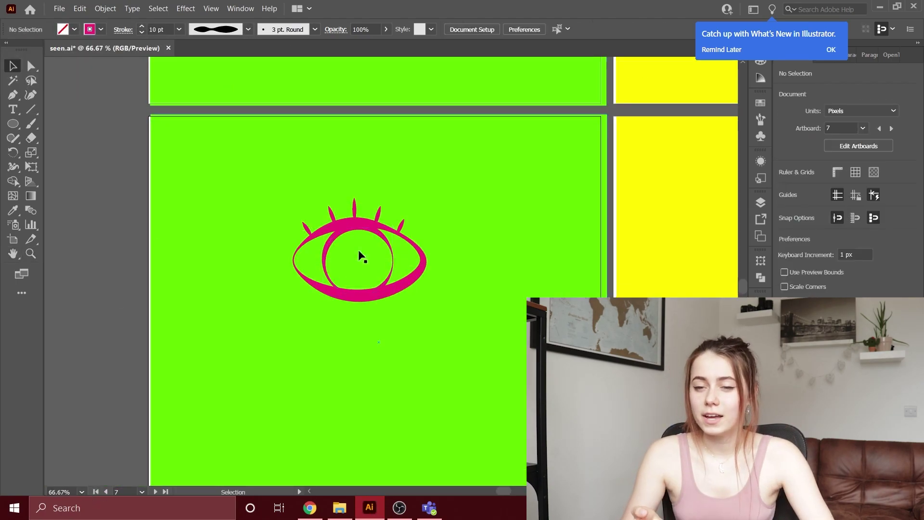
Place a smaller copy of the iris circle, about 68 px wide, at its centre as the pupil and fill it pink.
{"action": "left_click", "coordinate": [388, 266]}
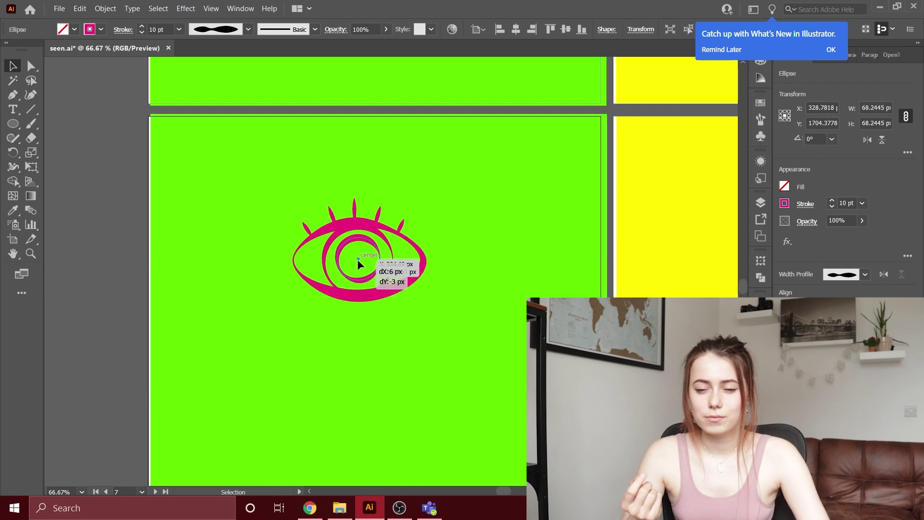
{"action": "left_click", "coordinate": [74, 29]}
{"action": "left_click", "coordinate": [14, 67]}
Convert the eye outline's two side anchors to sharp corners and nudge the outer right lash onto the lid.
{"action": "left_click", "coordinate": [308, 240]}
{"action": "left_click_drag", "start_coordinate": [13, 95], "coordinate": [53, 127]}
{"action": "left_click", "coordinate": [293, 260]}
{"action": "left_click", "coordinate": [426, 261]}
{"action": "left_click", "coordinate": [13, 66]}
{"action": "left_click", "coordinate": [525, 210]}
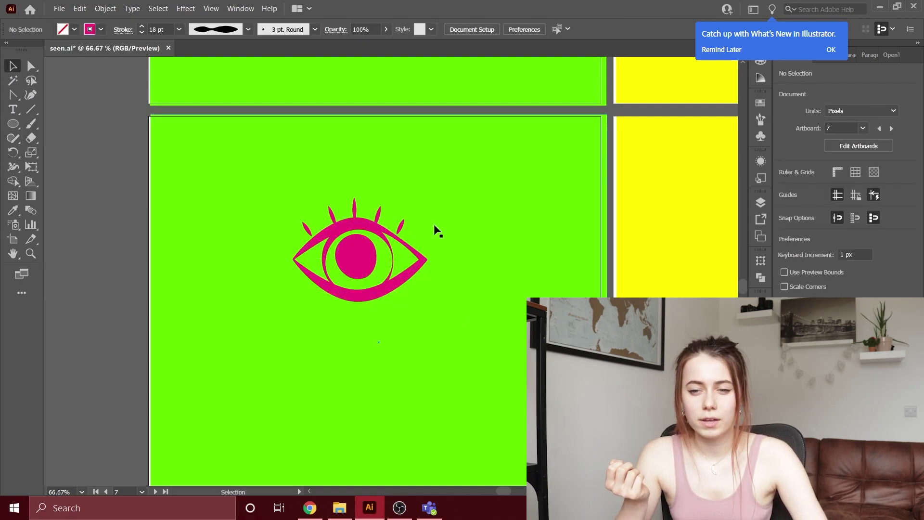
{"action": "left_click_drag", "start_coordinate": [403, 224], "coordinate": [400, 229]}
Place a rounded-corner version of the eye above the pointed one on the green artboard.
{"action": "left_click", "coordinate": [81, 492]}
{"action": "left_click", "coordinate": [119, 398]}
{"action": "scroll", "coordinate": [308, 308], "scroll_direction": "up", "scroll_amount": 2}
{"action": "left_click_drag", "start_coordinate": [318, 371], "coordinate": [180, 375]}
{"action": "left_click_drag", "start_coordinate": [301, 360], "coordinate": [343, 312]}
{"action": "key", "text": "ctrl+z"}
{"action": "key", "text": "ctrl+z"}
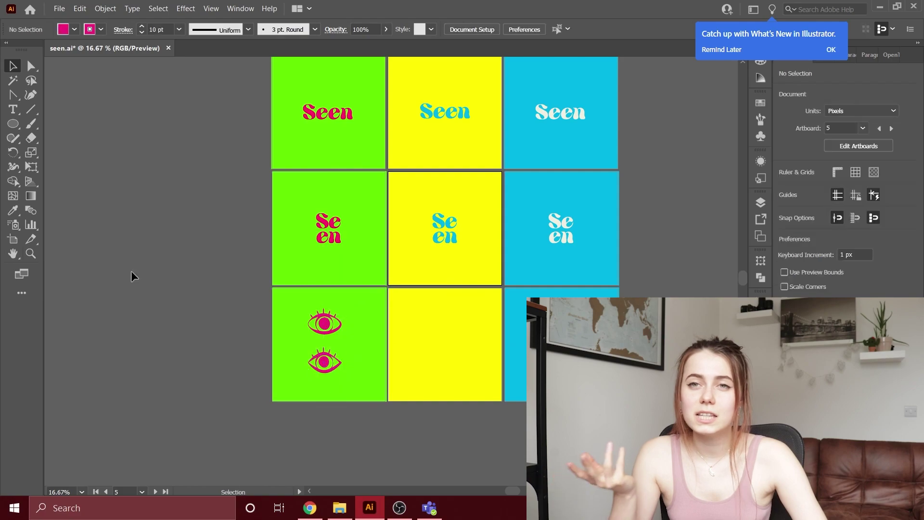
Widen the upper, rounded eye by moving its left and right end points outward.
{"action": "key", "text": "z"}
{"action": "left_click", "coordinate": [385, 281]}
{"action": "left_click", "coordinate": [391, 297]}
{"action": "left_click", "coordinate": [391, 296]}
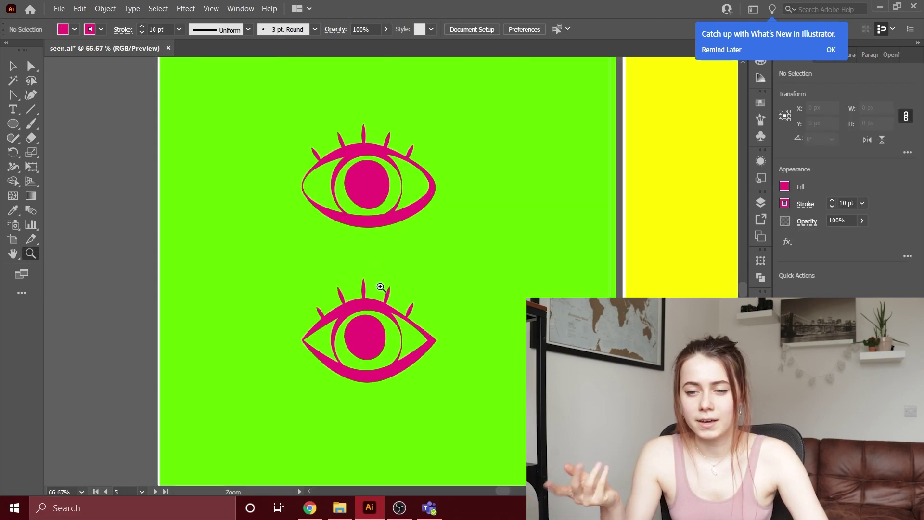
{"action": "scroll", "coordinate": [382, 289], "scroll_direction": "up", "scroll_amount": 6}
{"action": "scroll", "coordinate": [384, 293], "scroll_direction": "down", "scroll_amount": 5}
{"action": "scroll", "coordinate": [385, 298], "scroll_direction": "up", "scroll_amount": 3}
{"action": "key", "text": "a"}
{"action": "left_click_drag", "start_coordinate": [435, 372], "coordinate": [442, 373]}
{"action": "left_click_drag", "start_coordinate": [442, 391], "coordinate": [453, 388]}
{"action": "left_click", "coordinate": [301, 356]}
{"action": "scroll", "coordinate": [507, 315], "scroll_direction": "down", "scroll_amount": 3}
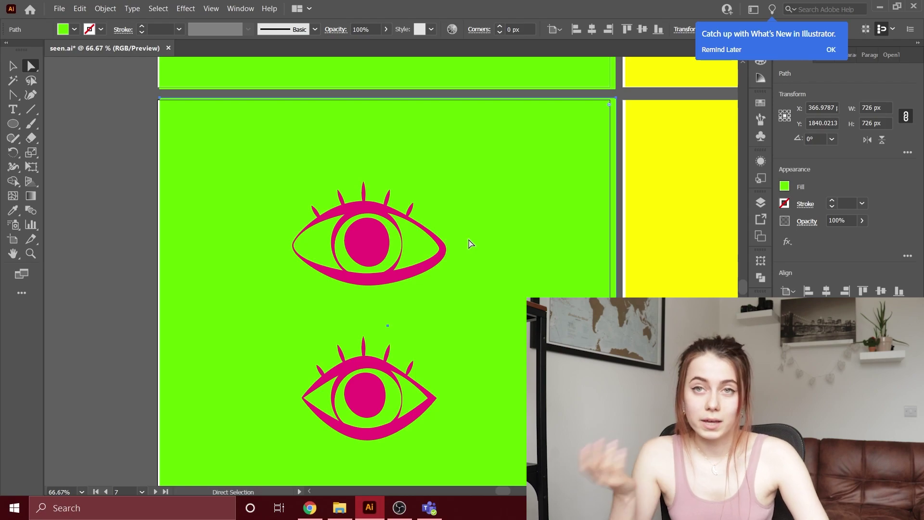
Compare the upper eye before and after the widening by undoing and redoing the last changes.
{"action": "key", "text": "ctrl+z"}
{"action": "key", "text": "ctrl+z"}
{"action": "key", "text": "ctrl+z"}
{"action": "key", "text": "ctrl+z"}
{"action": "key", "text": "ctrl+shift+z"}
{"action": "key", "text": "ctrl+shift+z"}
{"action": "key", "text": "ctrl+shift+z"}
{"action": "key", "text": "ctrl+shift+z"}
Delete the lower, pointed eye and all its parts from the green artboard.
{"action": "left_click", "coordinate": [79, 266]}
{"action": "left_click", "coordinate": [324, 378]}
{"action": "key", "text": "Delete"}
{"action": "left_click", "coordinate": [332, 382]}
{"action": "key", "text": "Delete"}
{"action": "left_click_drag", "start_coordinate": [357, 377], "coordinate": [431, 333]}
{"action": "key", "text": "Delete"}
Group the remaining eye's parts and centre the group horizontally and vertically on the green artboard.
{"action": "left_click", "coordinate": [426, 77]}
{"action": "key", "text": "ctrl+c"}
{"action": "key", "text": "ctrl+v"}
{"action": "left_click_drag", "start_coordinate": [401, 135], "coordinate": [396, 192]}
{"action": "right_click", "coordinate": [423, 139]}
{"action": "left_click", "coordinate": [373, 238]}
{"action": "key", "text": "ctrl+z"}
{"action": "key", "text": "v"}
{"action": "left_click", "coordinate": [368, 242]}
{"action": "left_click", "coordinate": [515, 30]}
{"action": "left_click", "coordinate": [566, 29]}
Enlarge the eye to about 272 px wide and place centred copies on the third-row yellow and blue artboards.
{"action": "key", "text": "ctrl+minus"}
{"action": "key", "text": "ctrl+minus"}
{"action": "key", "text": "ctrl+minus"}
{"action": "key", "text": "ctrl+minus"}
{"action": "scroll", "coordinate": [114, 407], "scroll_direction": "up", "scroll_amount": 1}
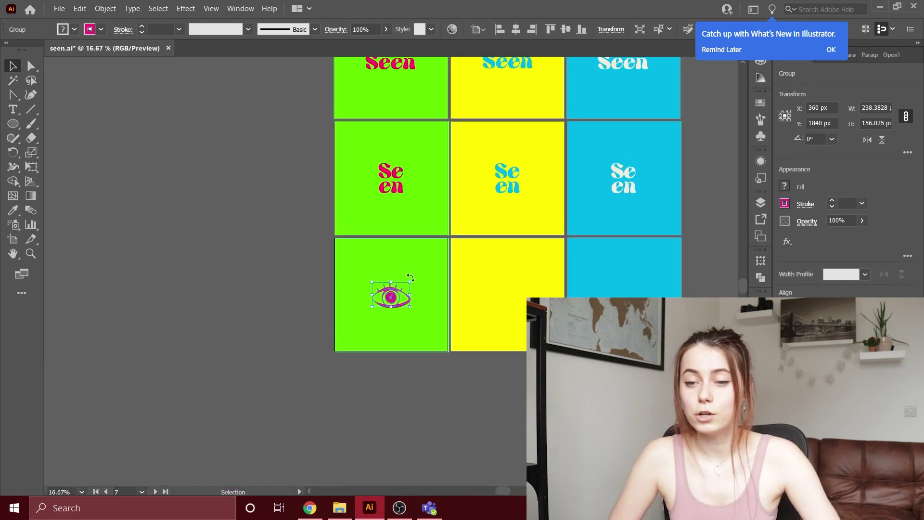
{"action": "left_click", "coordinate": [503, 294]}
{"action": "left_click", "coordinate": [516, 29]}
{"action": "left_click", "coordinate": [565, 30]}
Try to recolour the yellow artboard's eye by sampling the light blue with the Eyedropper.
{"action": "key", "text": "i"}
{"action": "left_click", "coordinate": [588, 260]}
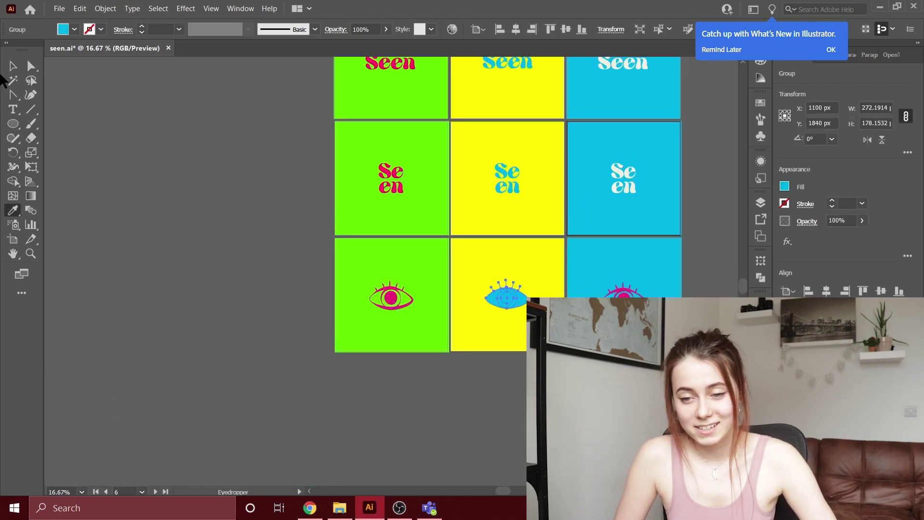
{"action": "key", "text": "ctrl+z"}
Recolour the yellow artboard's eye with Recolor Artwork, picking the light blue from the neighbouring blue artboard as the colour theme.
{"action": "left_click", "coordinate": [507, 297]}
{"action": "left_click", "coordinate": [131, 8]}
{"action": "left_click", "coordinate": [313, 205]}
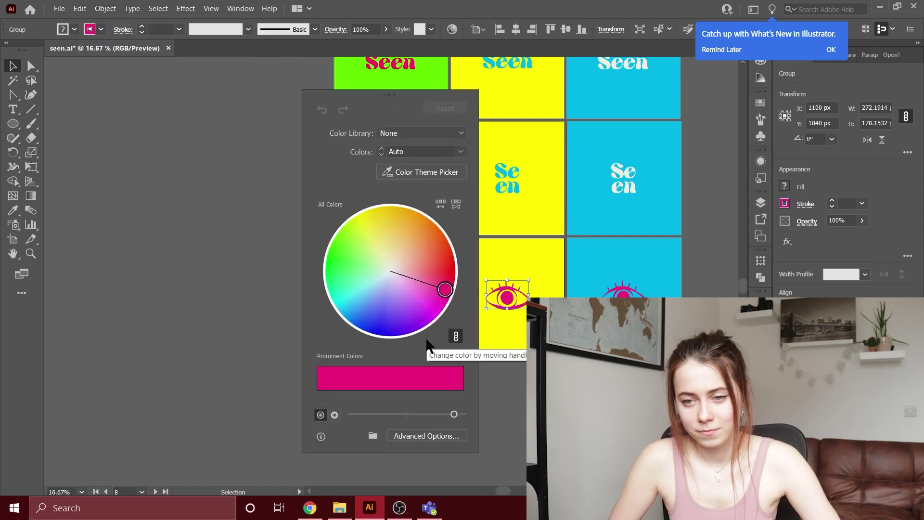
{"action": "left_click", "coordinate": [424, 171]}
{"action": "left_click", "coordinate": [594, 210]}
{"action": "left_click", "coordinate": [13, 66]}
{"action": "left_click", "coordinate": [231, 289]}
Try to recolour the blue artboard's eye by sampling the off-white stacked wordmark with the Eyedropper.
{"action": "left_click", "coordinate": [622, 291]}
{"action": "left_click", "coordinate": [80, 8]}
{"action": "left_click", "coordinate": [13, 210]}
{"action": "left_click", "coordinate": [624, 186]}
{"action": "key", "text": "ctrl+z"}
Recolour the blue artboard's eye with Recolor Artwork, picking the off-white from the stacked wordmark above as the colour theme.
{"action": "left_click", "coordinate": [13, 67]}
{"action": "left_click", "coordinate": [80, 9]}
{"action": "left_click", "coordinate": [313, 194]}
{"action": "left_click", "coordinate": [437, 173]}
{"action": "left_click", "coordinate": [624, 187]}
Try Hue and Saturation blending on the warped wordmarks over the middle photo, settling on Luminosity at 73% opacity.
{"action": "scroll", "coordinate": [511, 248], "scroll_direction": "up", "scroll_amount": 2}
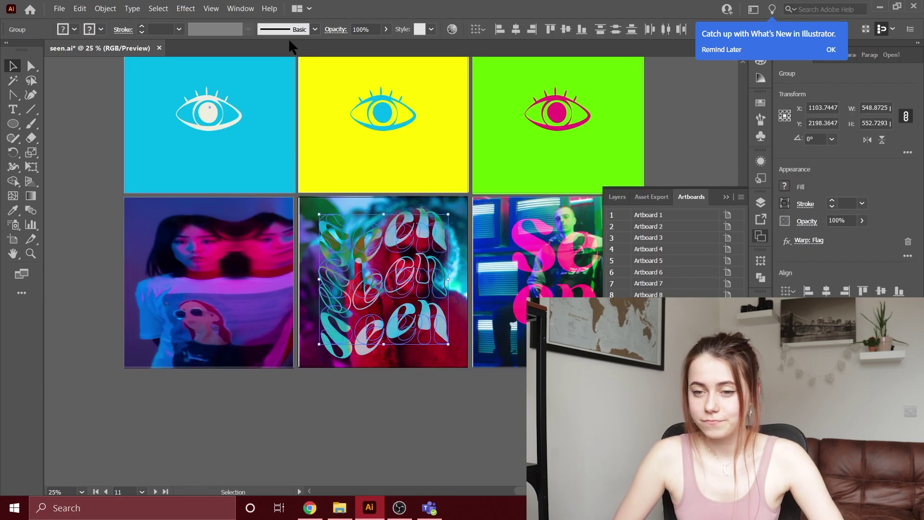
{"action": "left_click", "coordinate": [335, 29]}
{"action": "left_click", "coordinate": [239, 49]}
{"action": "left_click", "coordinate": [236, 236]}
{"action": "left_click", "coordinate": [245, 50]}
{"action": "left_click", "coordinate": [241, 250]}
{"action": "left_click", "coordinate": [245, 49]}
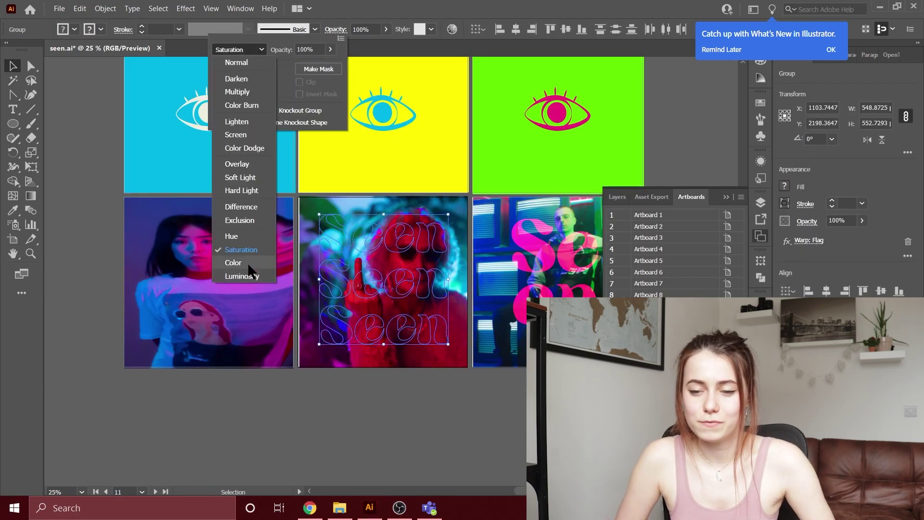
{"action": "left_click", "coordinate": [242, 277]}
{"action": "left_click", "coordinate": [370, 423]}
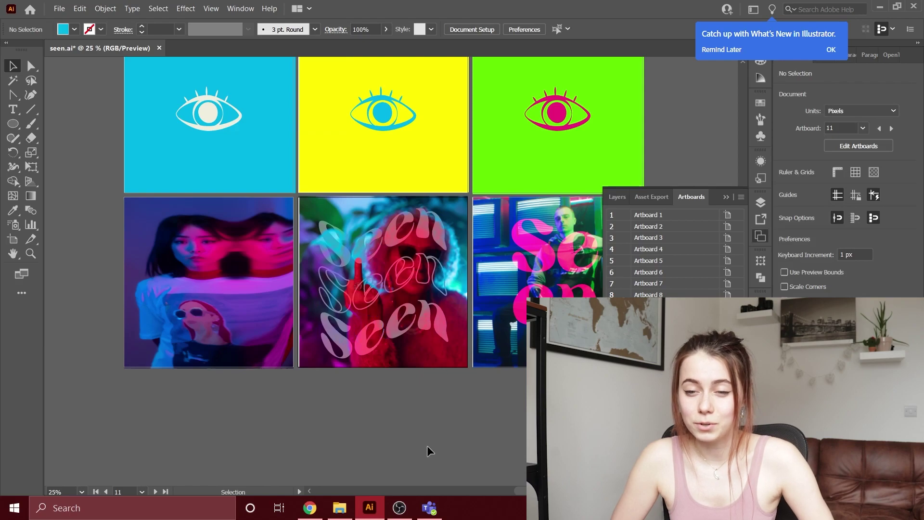
{"action": "left_click", "coordinate": [362, 294]}
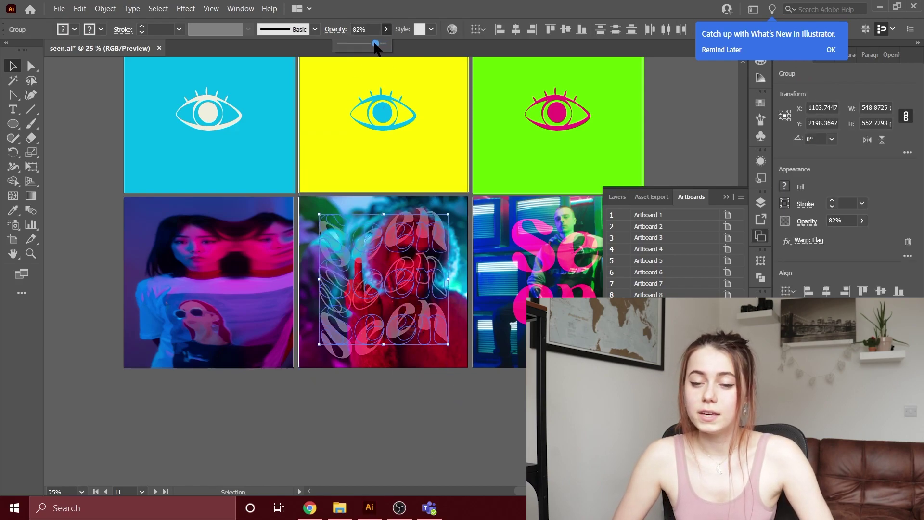
{"action": "left_click", "coordinate": [426, 373]}
Try the warped wordmark group on the left photo of two women, undoing the last change.
{"action": "scroll", "coordinate": [414, 404], "scroll_direction": "right", "scroll_amount": 2}
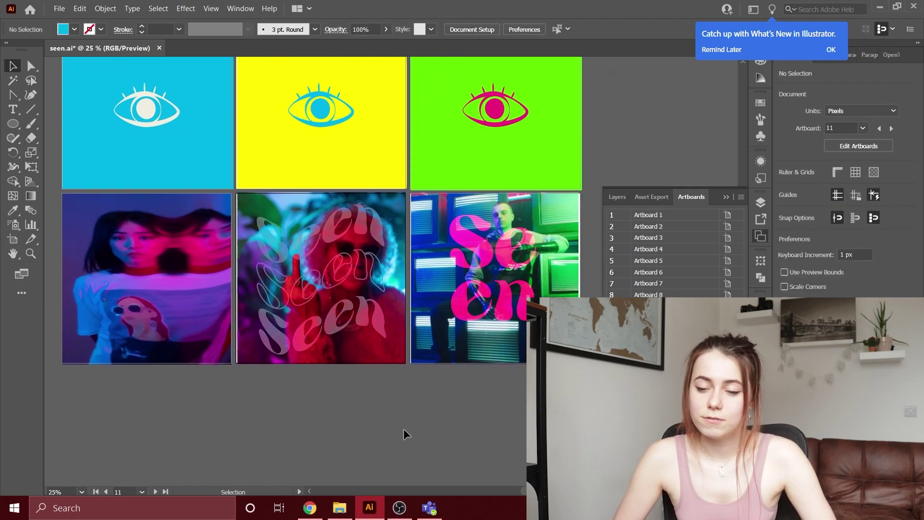
{"action": "left_click", "coordinate": [297, 292], "text": "shift"}
{"action": "left_click_drag", "start_coordinate": [298, 281], "coordinate": [101, 314]}
{"action": "left_click", "coordinate": [146, 400]}
{"action": "left_click", "coordinate": [98, 240]}
{"action": "left_click", "coordinate": [97, 276], "text": "shift"}
{"action": "left_click", "coordinate": [316, 446]}
{"action": "key", "text": "ctrl+z"}
{"action": "left_click", "coordinate": [315, 448]}
Try swapping the warped wordmarks and the pink stacked wordmark between the middle and right photos.
{"action": "left_click", "coordinate": [303, 252]}
{"action": "left_click_drag", "start_coordinate": [281, 330], "coordinate": [457, 320]}
{"action": "left_click", "coordinate": [461, 409]}
{"action": "left_click_drag", "start_coordinate": [483, 252], "coordinate": [312, 263]}
{"action": "left_click", "coordinate": [359, 418]}
{"action": "left_click_drag", "start_coordinate": [328, 318], "coordinate": [501, 307]}
{"action": "left_click_drag", "start_coordinate": [504, 314], "coordinate": [329, 318]}
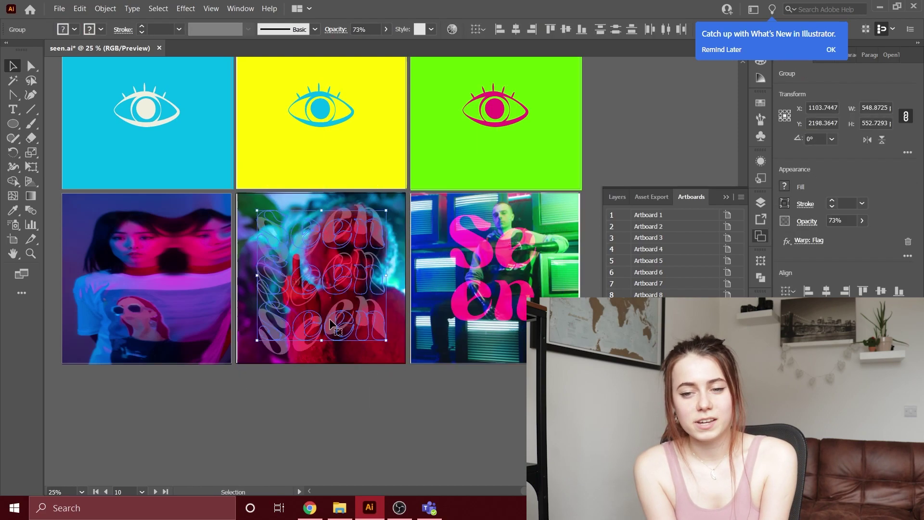
Move the warped wordmarks off the middle photo to below it and nudge the pink stacked wordmark on the right photo.
{"action": "scroll", "coordinate": [321, 307], "scroll_direction": "up", "scroll_amount": 1}
{"action": "left_click", "coordinate": [337, 418]}
{"action": "left_click", "coordinate": [321, 241]}
{"action": "right_click", "coordinate": [327, 302]}
{"action": "left_click", "coordinate": [364, 391]}
{"action": "left_click_drag", "start_coordinate": [332, 261], "coordinate": [332, 303]}
{"action": "mouse_move", "coordinate": [459, 321]}
{"action": "left_mouse_down"}
{"action": "mouse_move", "coordinate": [289, 324]}
{"action": "mouse_move", "coordinate": [473, 316]}
{"action": "left_mouse_up"}
{"action": "left_click", "coordinate": [465, 431]}
Copy the blue artboard's eye onto the left photo of two women and try different positions and sizes.
{"action": "left_click", "coordinate": [146, 124]}
{"action": "key", "text": "ctrl+c"}
{"action": "key", "text": "ctrl+v"}
{"action": "left_click_drag", "start_coordinate": [390, 273], "coordinate": [139, 297]}
{"action": "left_click_drag", "start_coordinate": [140, 271], "coordinate": [140, 205]}
{"action": "left_click_drag", "start_coordinate": [140, 259], "coordinate": [145, 273]}
{"action": "left_click_drag", "start_coordinate": [146, 328], "coordinate": [145, 308]}
{"action": "left_click_drag", "start_coordinate": [137, 265], "coordinate": [152, 328]}
{"action": "left_click_drag", "start_coordinate": [90, 282], "coordinate": [151, 311]}
Undo the last eye adjustments and move the eye to the left photo's lower-right corner.
{"action": "key", "text": "ctrl+z"}
{"action": "key", "text": "ctrl+z"}
{"action": "key", "text": "ctrl+z"}
{"action": "key", "text": "ctrl+z"}
{"action": "key", "text": "ctrl+z"}
{"action": "left_click_drag", "start_coordinate": [107, 266], "coordinate": [101, 279]}
{"action": "left_click_drag", "start_coordinate": [139, 294], "coordinate": [190, 345]}
Try Darken and Screen blending on the eye over the left photo.
{"action": "left_click", "coordinate": [335, 30]}
{"action": "left_click", "coordinate": [240, 49]}
{"action": "left_click", "coordinate": [242, 78]}
{"action": "left_click", "coordinate": [238, 49]}
{"action": "left_click", "coordinate": [250, 48]}
{"action": "left_click", "coordinate": [247, 50]}
{"action": "left_click", "coordinate": [238, 131]}
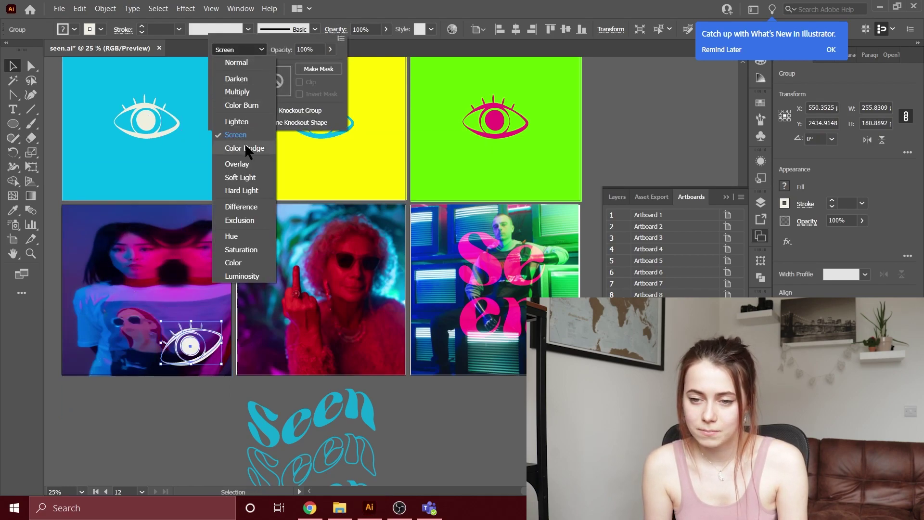
{"action": "left_click", "coordinate": [186, 404]}
Try eye copies in the upper-right and lower-left corners of the left photo.
{"action": "left_click_drag", "start_coordinate": [195, 345], "coordinate": [200, 228]}
{"action": "left_click", "coordinate": [143, 458]}
{"action": "left_click", "coordinate": [144, 431]}
{"action": "double_click", "coordinate": [97, 238]}
{"action": "double_click", "coordinate": [122, 403]}
{"action": "left_click_drag", "start_coordinate": [194, 343], "coordinate": [100, 345]}
{"action": "left_click", "coordinate": [128, 409]}
Move the warped wordmarks to the right photo and the pink stacked wordmark to the middle photo.
{"action": "mouse_move", "coordinate": [316, 408]}
{"action": "left_mouse_down"}
{"action": "mouse_move", "coordinate": [327, 272]}
{"action": "mouse_move", "coordinate": [317, 412]}
{"action": "left_mouse_up"}
{"action": "left_click_drag", "start_coordinate": [495, 255], "coordinate": [474, 426]}
{"action": "left_click_drag", "start_coordinate": [316, 417], "coordinate": [444, 291]}
{"action": "left_click_drag", "start_coordinate": [474, 441], "coordinate": [340, 272]}
Try Multiply, Screen, Color Dodge, Overlay and Soft Light blending on the pink stacked wordmark over the middle photo.
{"action": "left_click", "coordinate": [329, 30]}
{"action": "left_click", "coordinate": [239, 50]}
{"action": "left_click", "coordinate": [241, 117]}
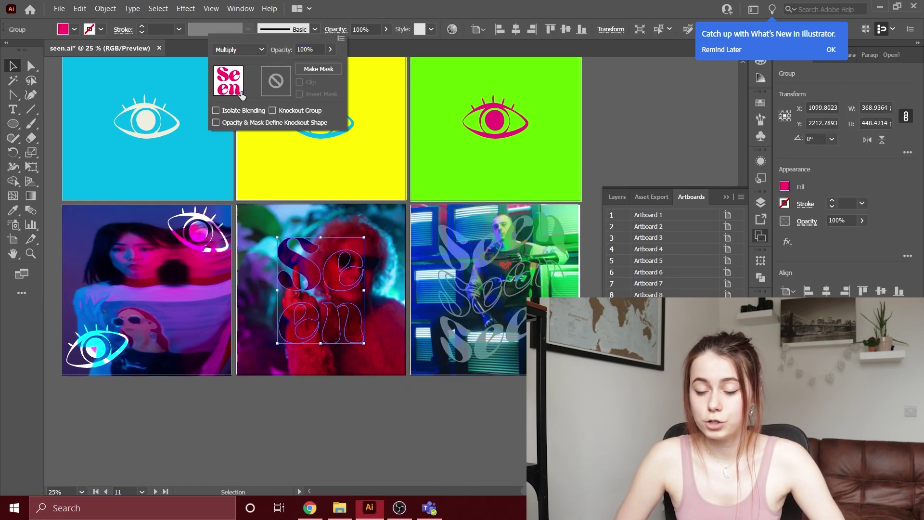
{"action": "left_click", "coordinate": [245, 50]}
{"action": "left_click", "coordinate": [243, 135]}
{"action": "left_click", "coordinate": [247, 49]}
{"action": "left_click", "coordinate": [246, 148]}
{"action": "left_click", "coordinate": [247, 48]}
{"action": "left_click", "coordinate": [243, 165]}
{"action": "left_click", "coordinate": [247, 49]}
{"action": "left_click", "coordinate": [245, 178]}
Try Hard Light, Difference, Exclusion and Hue blending on the pink stacked wordmark over the middle photo.
{"action": "left_click", "coordinate": [254, 48]}
{"action": "left_click", "coordinate": [246, 191]}
{"action": "left_click", "coordinate": [253, 49]}
{"action": "left_click", "coordinate": [246, 207]}
{"action": "left_click", "coordinate": [255, 49]}
{"action": "left_click", "coordinate": [246, 221]}
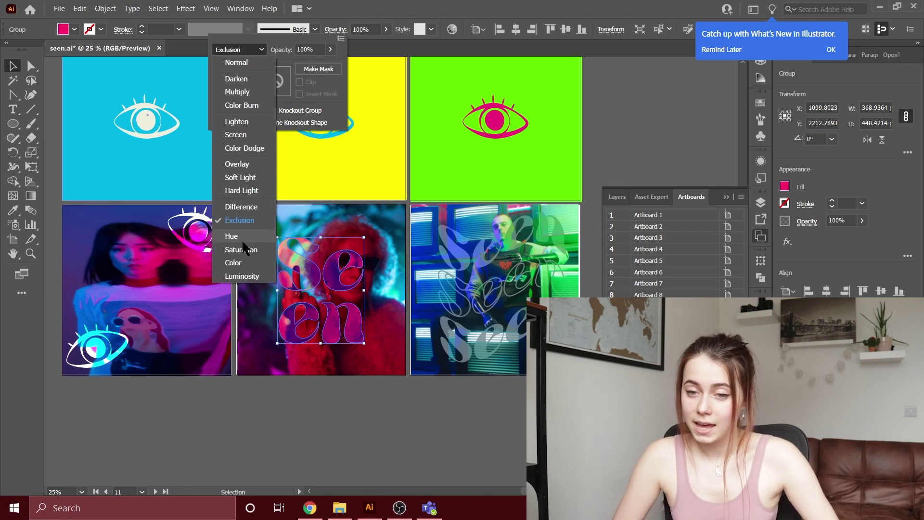
{"action": "left_click", "coordinate": [253, 49]}
{"action": "left_click", "coordinate": [241, 238]}
{"action": "left_click", "coordinate": [279, 413]}
{"action": "left_click", "coordinate": [309, 269]}
{"action": "left_click", "coordinate": [255, 48]}
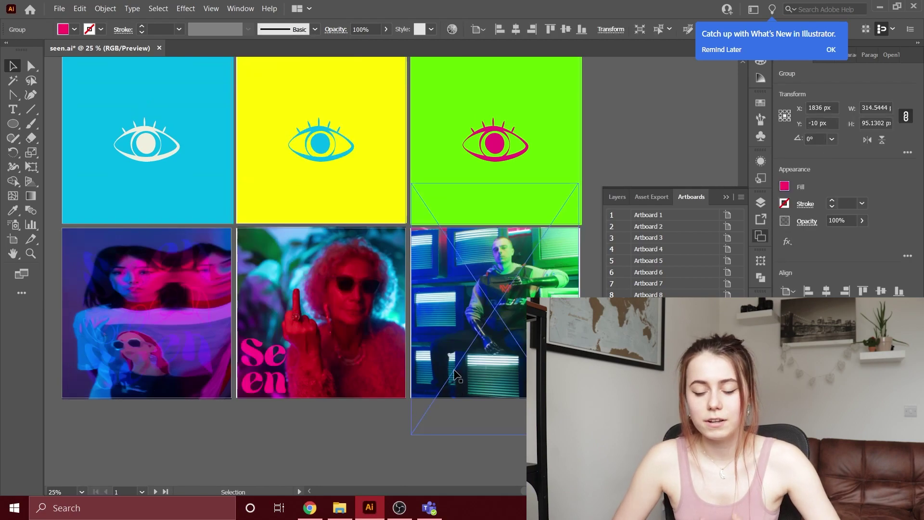
Copy the off-white Seen wordmark from the blue artboard into the lower-left corner of the right photo.
{"action": "scroll", "coordinate": [457, 374], "scroll_direction": "up", "scroll_amount": 6}
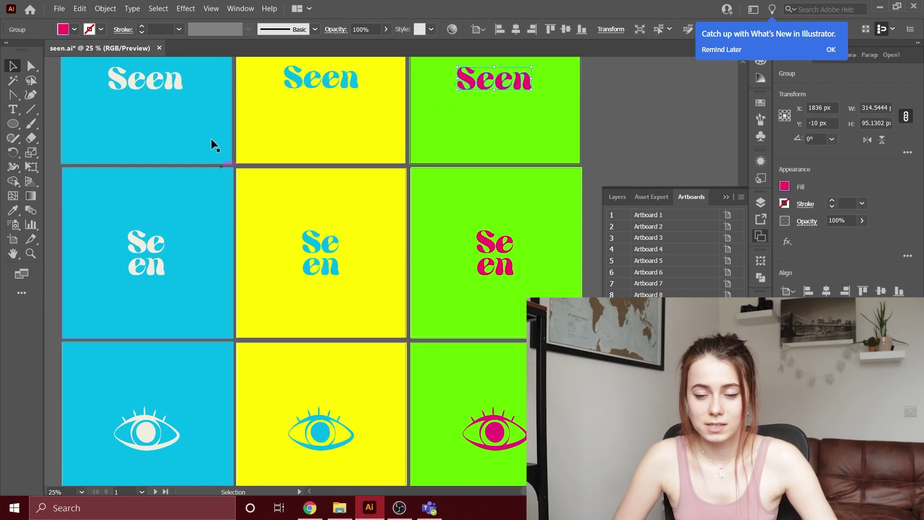
{"action": "left_click", "coordinate": [132, 82]}
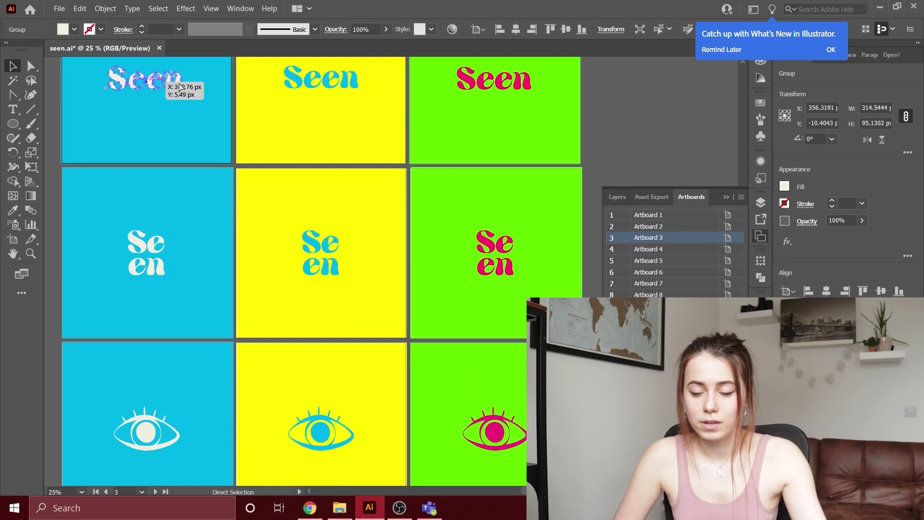
{"action": "scroll", "coordinate": [463, 301], "scroll_direction": "down", "scroll_amount": 5}
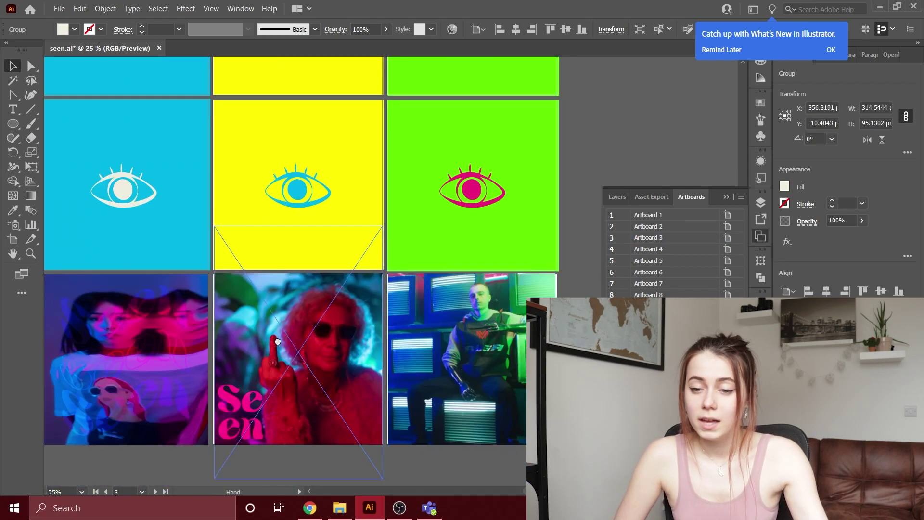
{"action": "left_click_drag", "start_coordinate": [278, 340], "coordinate": [305, 314]}
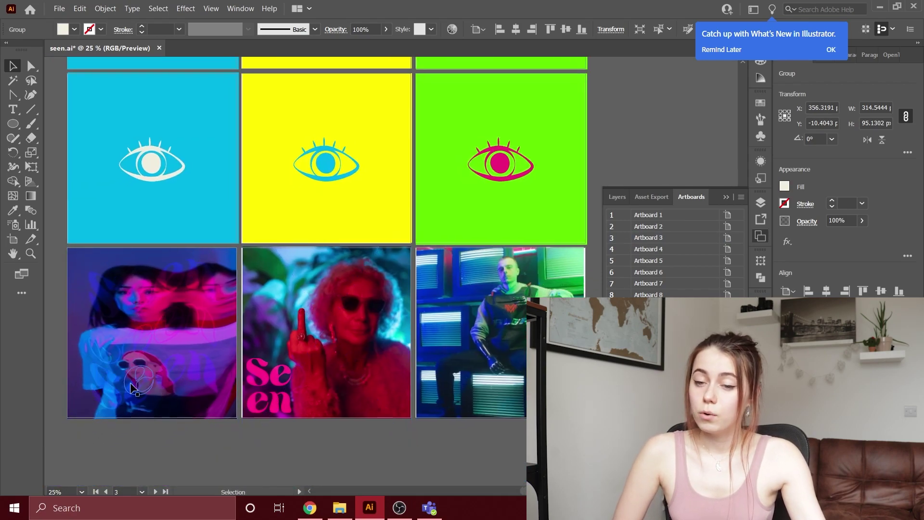
{"action": "left_click", "coordinate": [420, 437]}
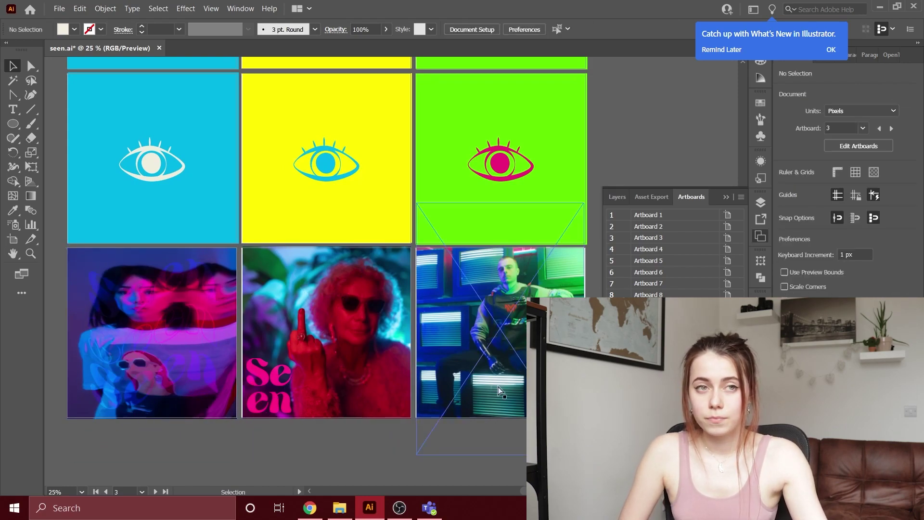
{"action": "key", "text": "ctrl+v"}
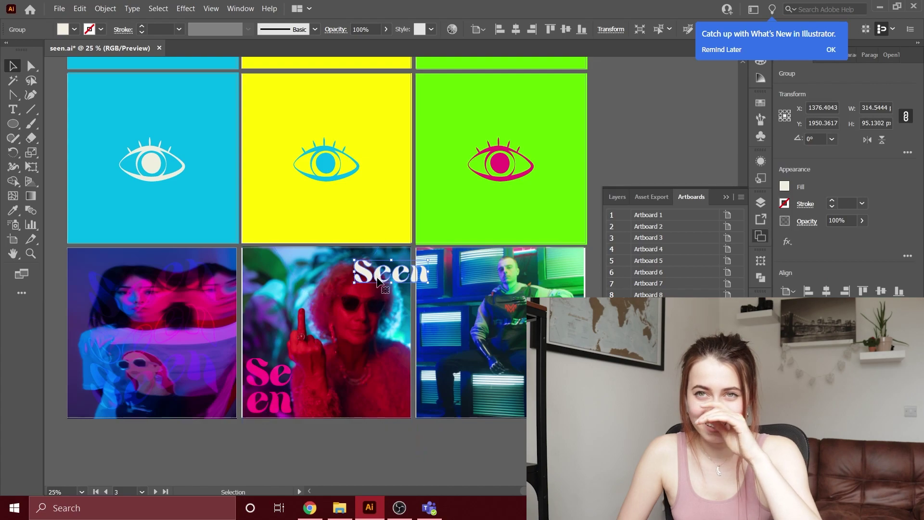
{"action": "left_click_drag", "start_coordinate": [379, 279], "coordinate": [448, 408]}
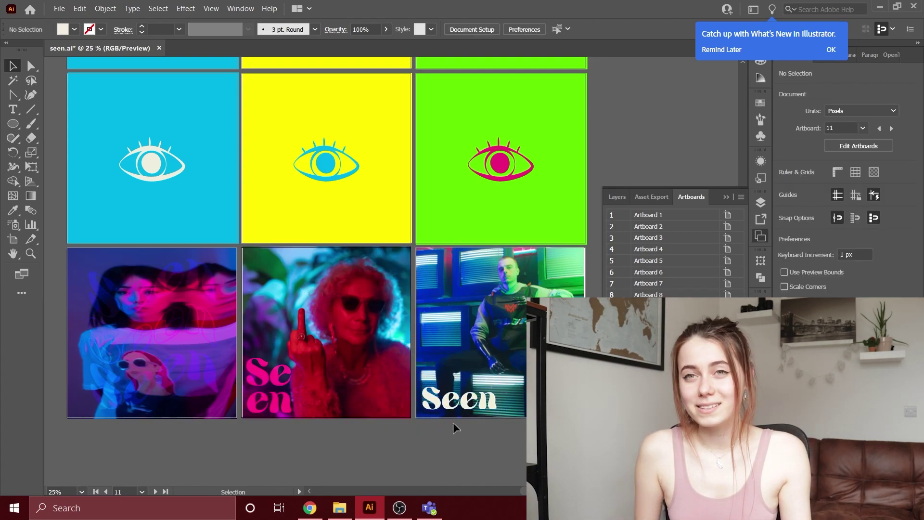
Try the off-white wordmark across the man's chest on the right photo, undoing the moves.
{"action": "mouse_move", "coordinate": [453, 401]}
{"action": "left_mouse_down"}
{"action": "mouse_move", "coordinate": [487, 350]}
{"action": "mouse_move", "coordinate": [455, 400]}
{"action": "left_mouse_up"}
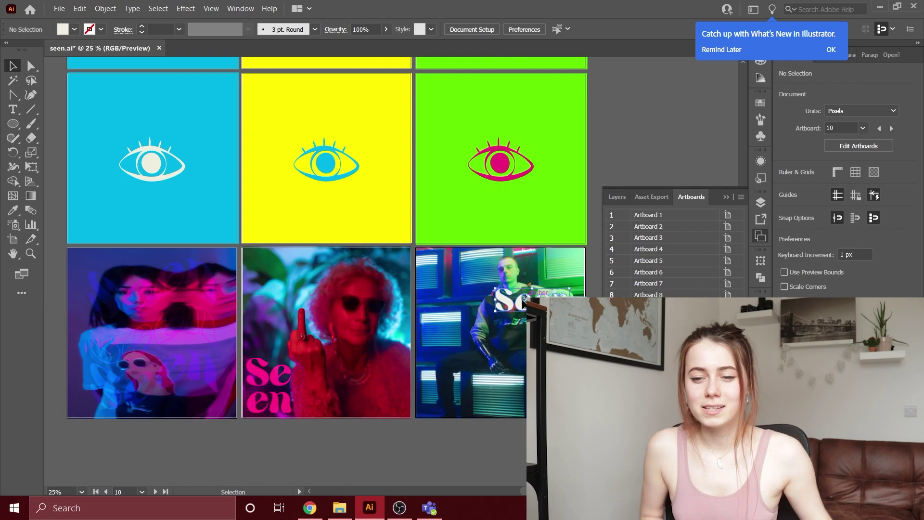
{"action": "left_click", "coordinate": [491, 313]}
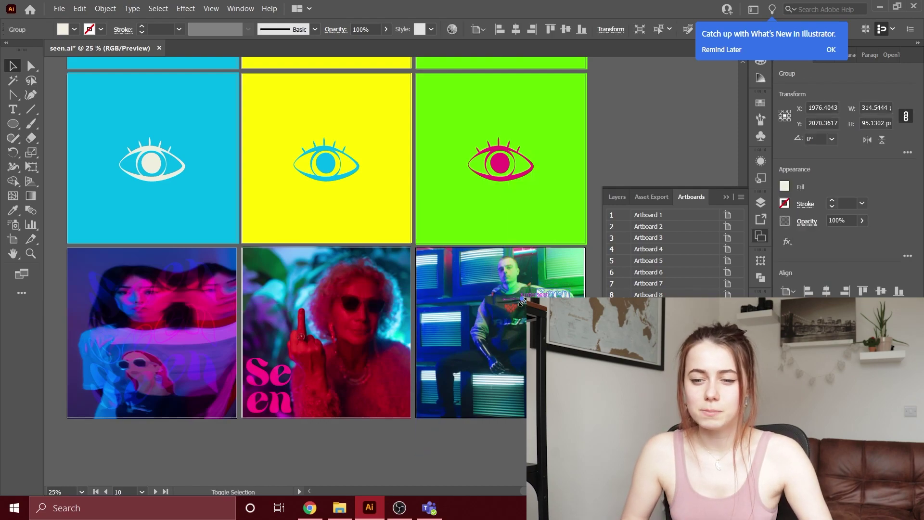
{"action": "key", "text": "ctrl+z"}
{"action": "key", "text": "ctrl+z"}
{"action": "left_click", "coordinate": [466, 472]}
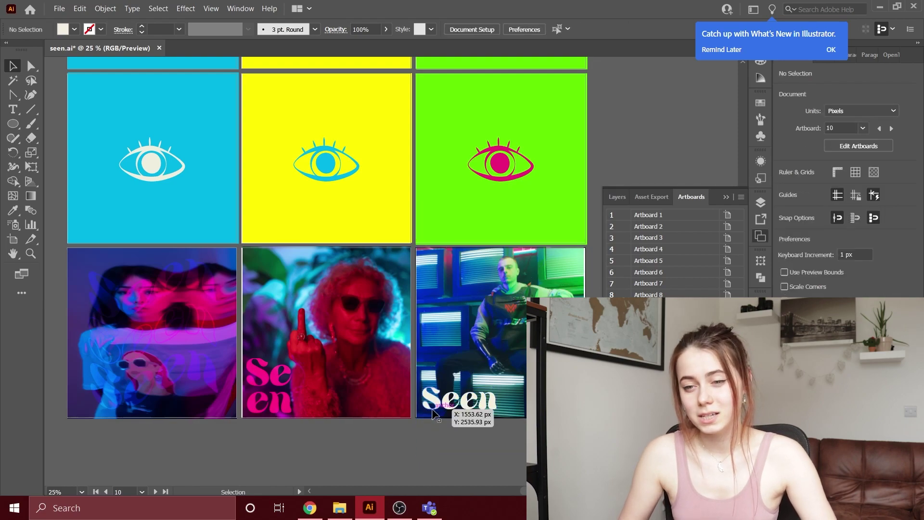
Enlarge the off-white wordmark to about 562 px wide and centre it horizontally and vertically on the right photo.
{"action": "left_click_drag", "start_coordinate": [433, 411], "coordinate": [506, 330]}
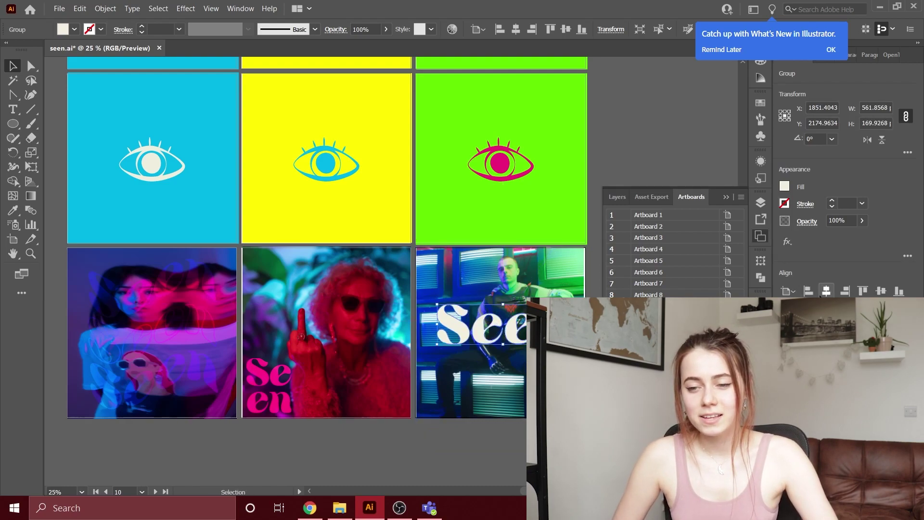
{"action": "left_click", "coordinate": [507, 382]}
{"action": "left_click", "coordinate": [510, 332]}
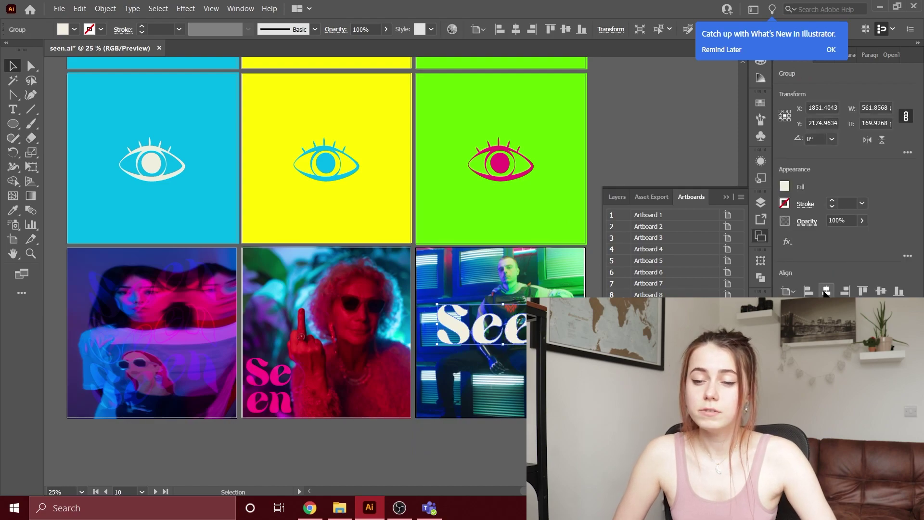
{"action": "left_click", "coordinate": [825, 291]}
{"action": "left_click", "coordinate": [881, 291]}
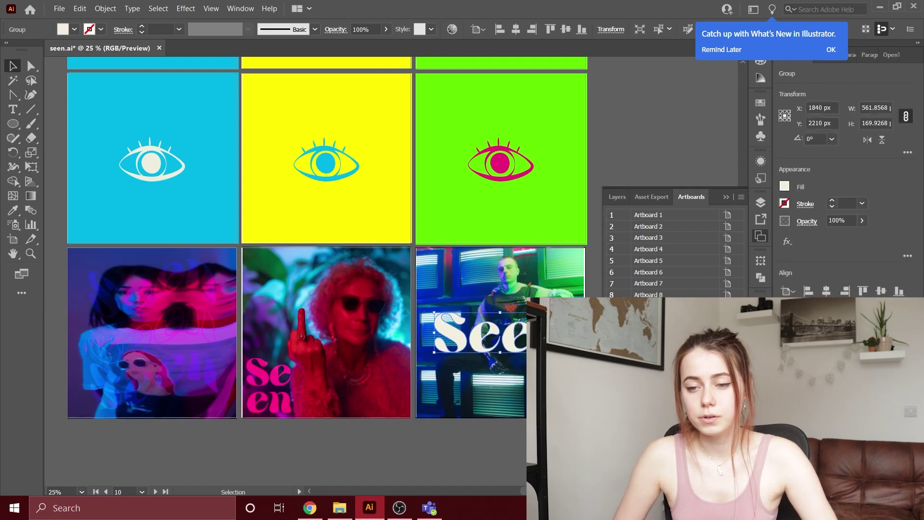
Try Screen, Darken, Multiply, Color Burn and Lighten blending on the off-white wordmark over the right photo.
{"action": "left_click", "coordinate": [337, 30]}
{"action": "left_click", "coordinate": [248, 49]}
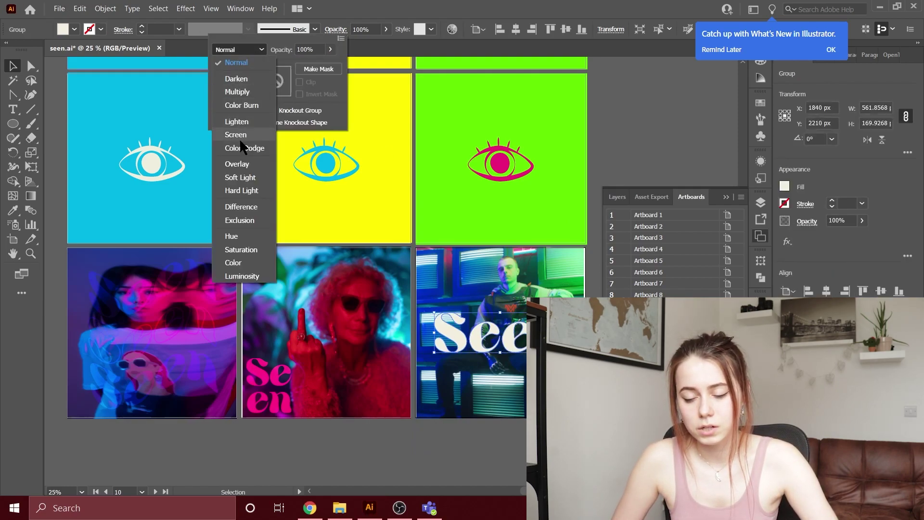
{"action": "left_click", "coordinate": [239, 136]}
{"action": "left_click", "coordinate": [253, 49]}
{"action": "left_click", "coordinate": [237, 78]}
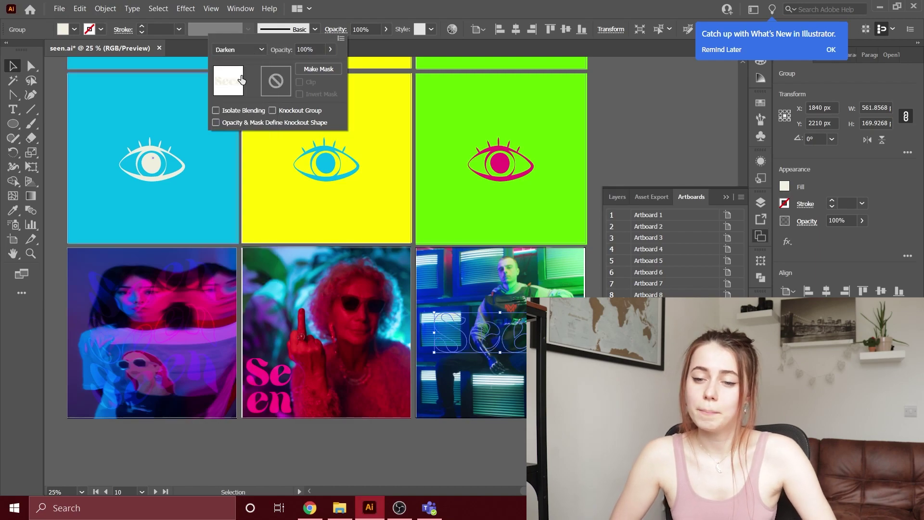
{"action": "left_click", "coordinate": [250, 49]}
{"action": "left_click", "coordinate": [248, 88]}
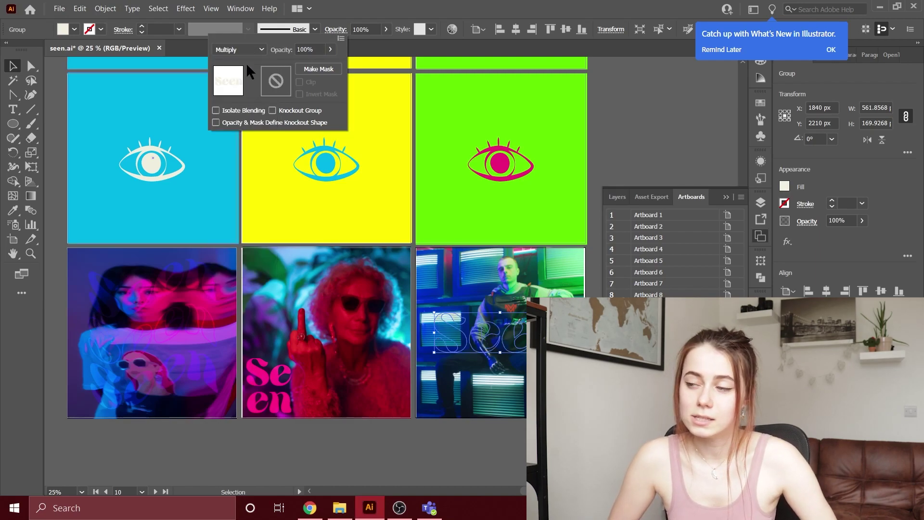
{"action": "left_click", "coordinate": [243, 48]}
{"action": "left_click", "coordinate": [247, 104]}
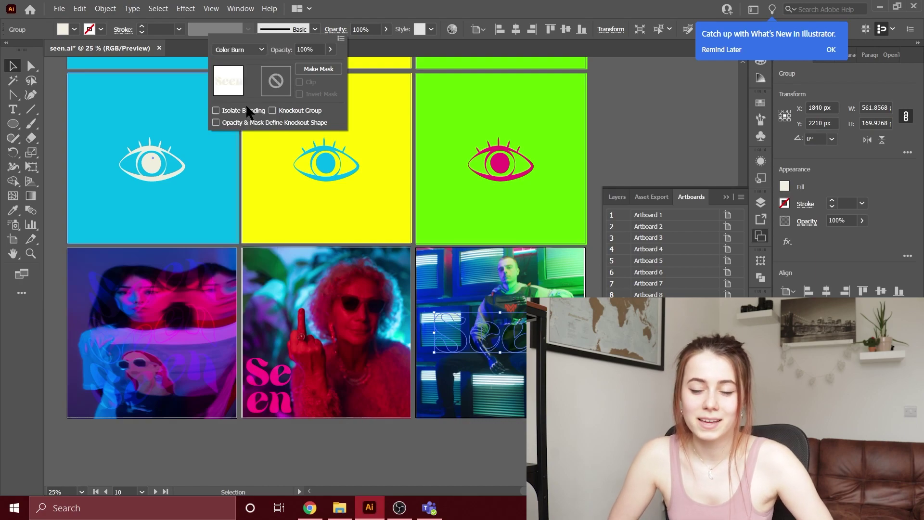
{"action": "left_click", "coordinate": [246, 48]}
{"action": "left_click", "coordinate": [245, 122]}
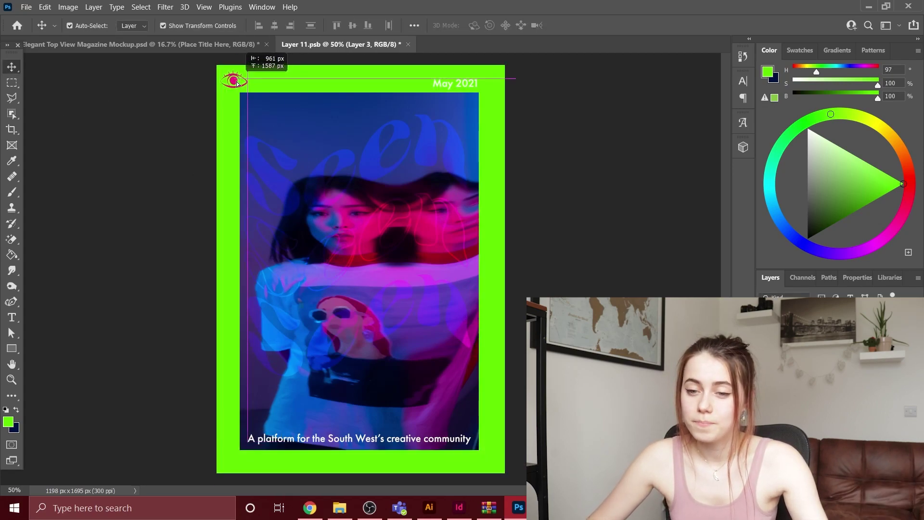
Switch to Photoshop and reposition the eye in the magazine cover's upper-left corner, scaling it to 79.81%.
{"action": "left_click", "coordinate": [249, 92]}
{"action": "left_click", "coordinate": [249, 92]}
{"action": "left_click", "coordinate": [11, 67]}
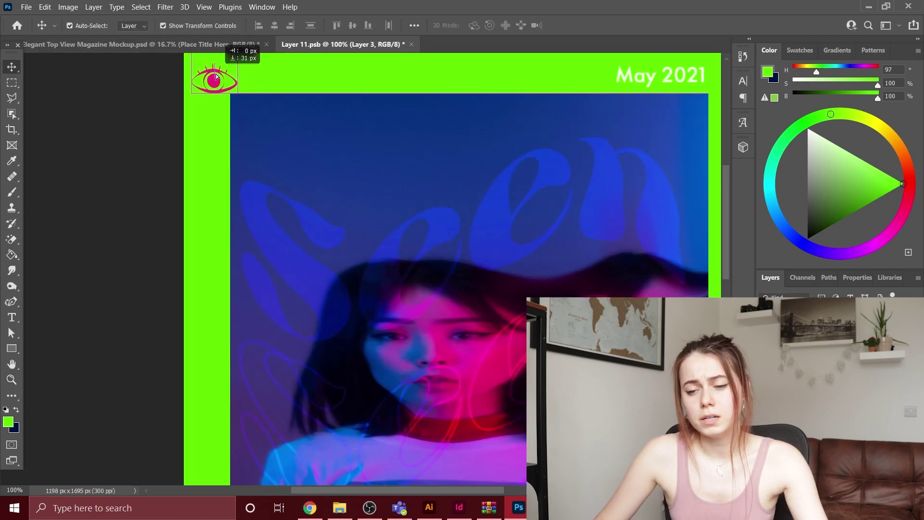
{"action": "left_click_drag", "start_coordinate": [216, 76], "coordinate": [214, 116]}
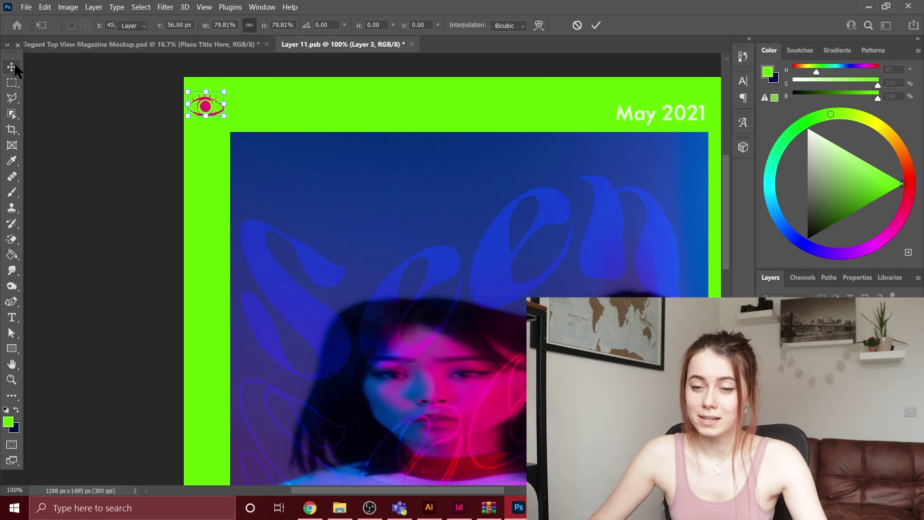
{"action": "left_click", "coordinate": [62, 111]}
Remove the eye from the magazine cover's upper-left corner.
{"action": "left_click", "coordinate": [11, 380]}
{"action": "right_click", "coordinate": [363, 340]}
{"action": "left_click", "coordinate": [385, 347]}
{"action": "left_click", "coordinate": [12, 67]}
{"action": "left_click", "coordinate": [225, 75]}
Draw a rectangular border just inside the cover photo's edges with a green 5 px stroke and no fill.
{"action": "left_click", "coordinate": [11, 348]}
{"action": "left_click_drag", "start_coordinate": [244, 98], "coordinate": [297, 285]}
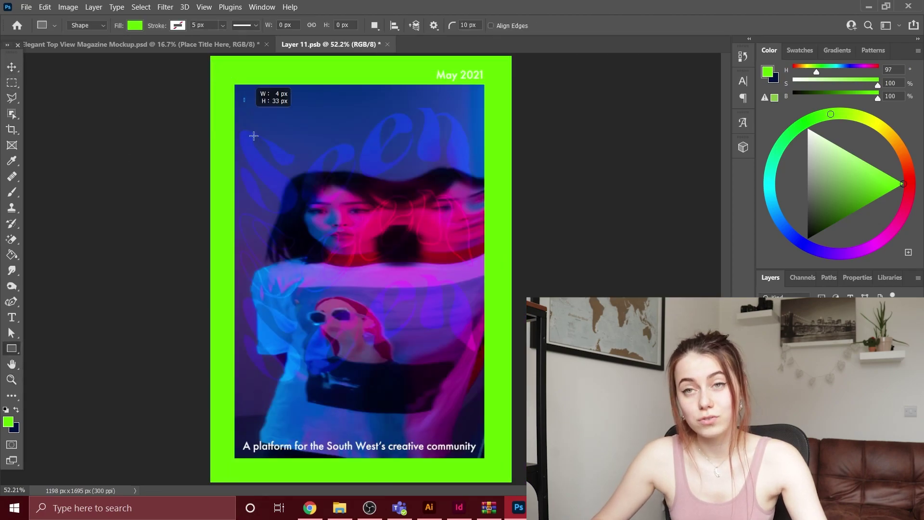
{"action": "left_click", "coordinate": [177, 25]}
{"action": "left_click", "coordinate": [101, 89]}
{"action": "left_click", "coordinate": [135, 25]}
{"action": "left_click", "coordinate": [65, 48]}
{"action": "left_click", "coordinate": [11, 67]}
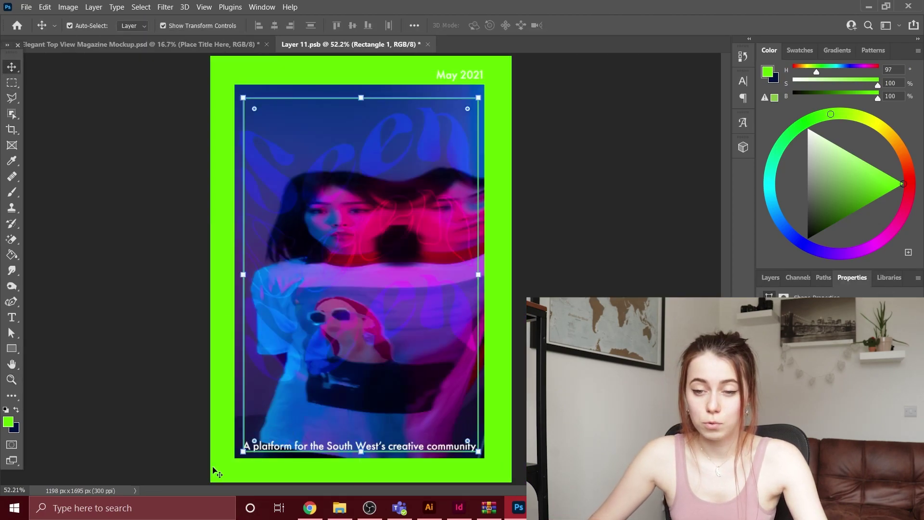
Shift the tagline at the bottom of the cover slightly and reduce its font size to fit inside the border.
{"action": "left_click", "coordinate": [771, 278]}
{"action": "left_click", "coordinate": [794, 310]}
{"action": "left_click", "coordinate": [780, 310]}
{"action": "left_click", "coordinate": [14, 65]}
{"action": "left_click_drag", "start_coordinate": [325, 442], "coordinate": [326, 441]}
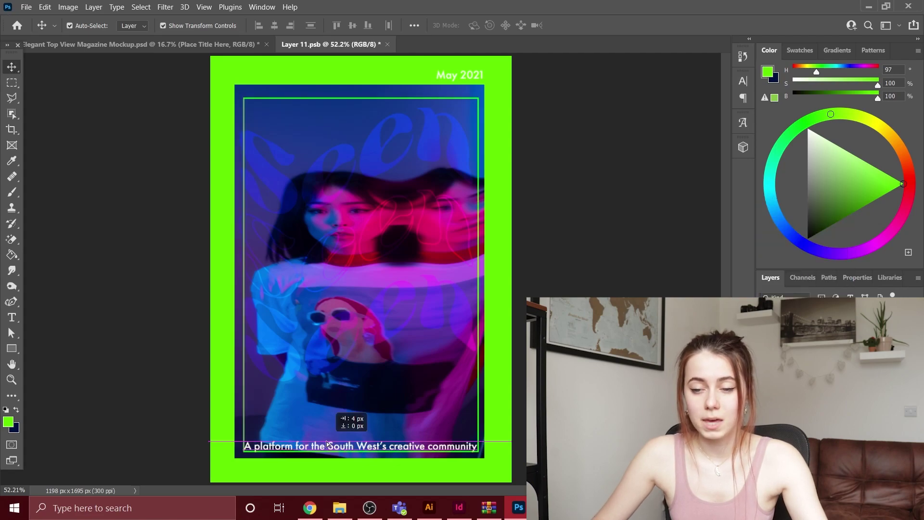
{"action": "left_click", "coordinate": [331, 25]}
{"action": "left_click", "coordinate": [313, 70]}
{"action": "left_click", "coordinate": [8, 67]}
Save the cover artwork and check the cover in the magazine mockup document.
{"action": "left_click", "coordinate": [26, 7]}
{"action": "left_click", "coordinate": [51, 133]}
{"action": "left_click", "coordinate": [226, 46]}
{"action": "key", "text": "z"}
{"action": "left_click", "coordinate": [269, 295]}
{"action": "left_click", "coordinate": [269, 295]}
{"action": "left_click", "coordinate": [270, 294]}
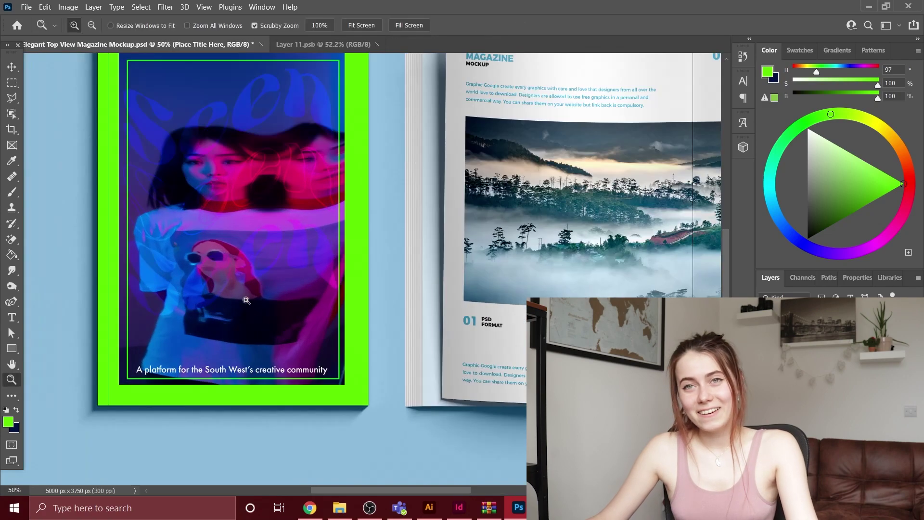
{"action": "left_click_drag", "start_coordinate": [246, 287], "coordinate": [326, 330]}
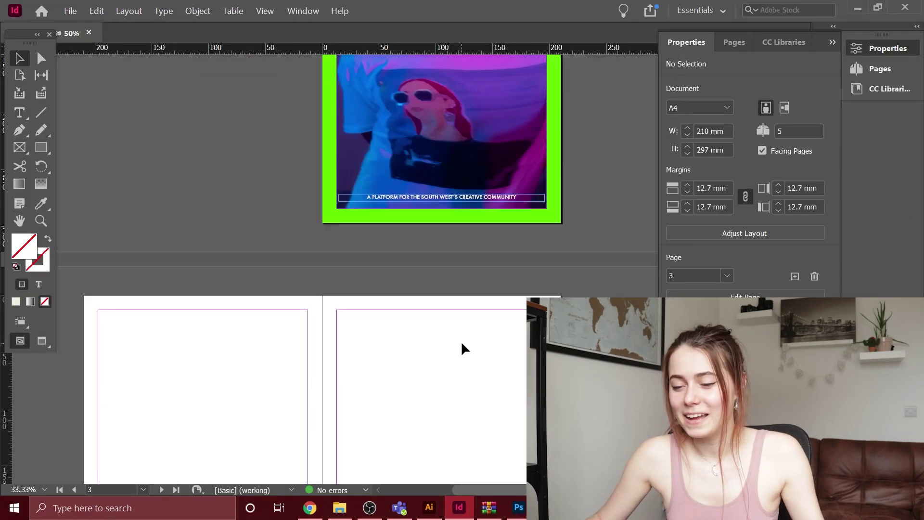
Switch to InDesign and move the group of colour swatch circles onto the blank spread below the cover.
{"action": "scroll", "coordinate": [95, 254], "scroll_direction": "down", "scroll_amount": 5}
{"action": "scroll", "coordinate": [232, 350], "scroll_direction": "up", "scroll_amount": 7}
{"action": "scroll", "coordinate": [233, 350], "scroll_direction": "down", "scroll_amount": 5}
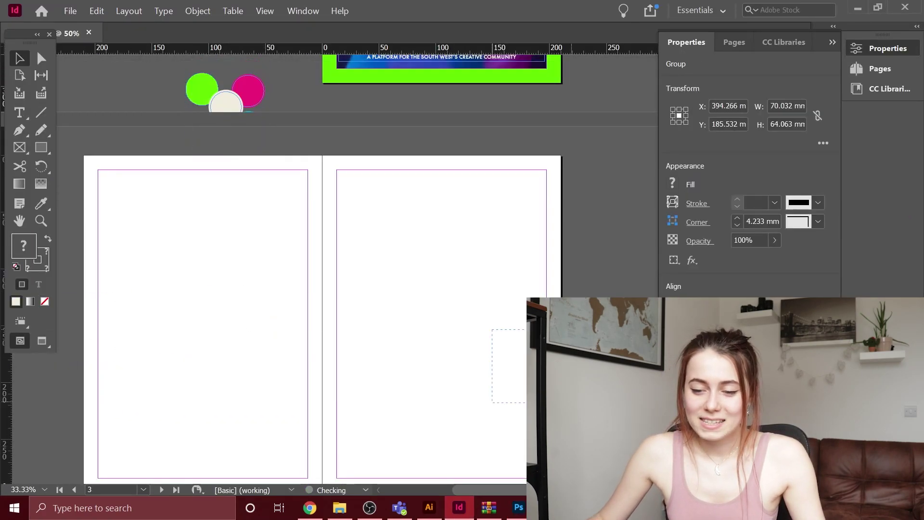
{"action": "left_click_drag", "start_coordinate": [226, 102], "coordinate": [533, 358]}
Cover the spread's left page with a rectangle and fill it with the off-white sampled from the swatch circles.
{"action": "scroll", "coordinate": [311, 326], "scroll_direction": "down", "scroll_amount": 1}
{"action": "left_click", "coordinate": [42, 148]}
{"action": "mouse_move", "coordinate": [83, 119]}
{"action": "left_mouse_down"}
{"action": "mouse_move", "coordinate": [493, 386]}
{"action": "mouse_move", "coordinate": [561, 457]}
{"action": "left_mouse_up"}
{"action": "left_click", "coordinate": [19, 62]}
{"action": "left_click_drag", "start_coordinate": [560, 288], "coordinate": [322, 288]}
{"action": "left_click", "coordinate": [41, 203]}
{"action": "left_click", "coordinate": [523, 328]}
{"action": "left_click", "coordinate": [20, 58]}
{"action": "left_click", "coordinate": [159, 77]}
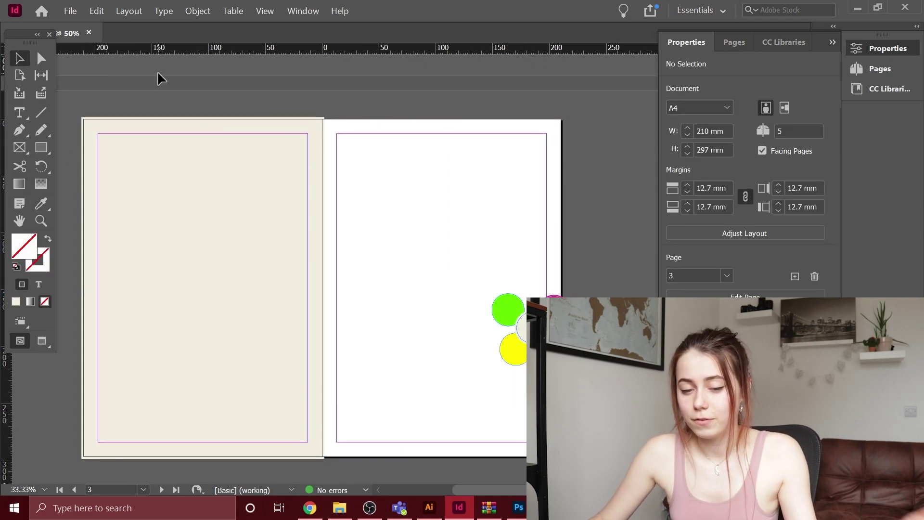
Duplicate the off-white rectangle onto the right page and fit both rectangles to their page edges.
{"action": "left_click_drag", "start_coordinate": [196, 166], "coordinate": [438, 169]}
{"action": "left_click_drag", "start_coordinate": [565, 460], "coordinate": [561, 457]}
{"action": "left_click", "coordinate": [217, 435]}
{"action": "left_click_drag", "start_coordinate": [203, 459], "coordinate": [203, 457]}
{"action": "left_click_drag", "start_coordinate": [81, 287], "coordinate": [84, 287]}
{"action": "left_click_drag", "start_coordinate": [202, 118], "coordinate": [203, 119]}
Place the photo of the woman on the spread's right page, scale it down and crop it to the page edges.
{"action": "left_click", "coordinate": [445, 126]}
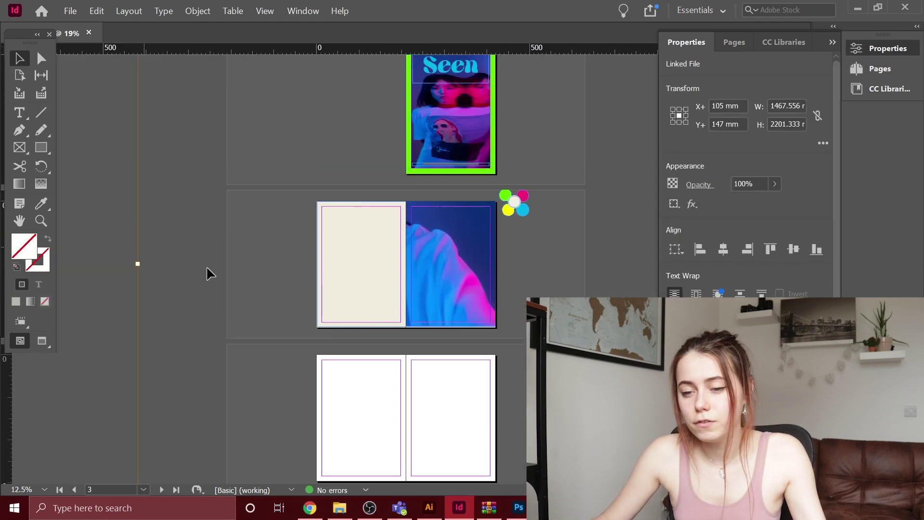
{"action": "left_click_drag", "start_coordinate": [450, 263], "coordinate": [530, 62]}
{"action": "left_click_drag", "start_coordinate": [238, 451], "coordinate": [346, 354]}
{"action": "left_click_drag", "start_coordinate": [189, 443], "coordinate": [378, 235]}
{"action": "left_click", "coordinate": [450, 166]}
{"action": "left_click_drag", "start_coordinate": [450, 262], "coordinate": [452, 361]}
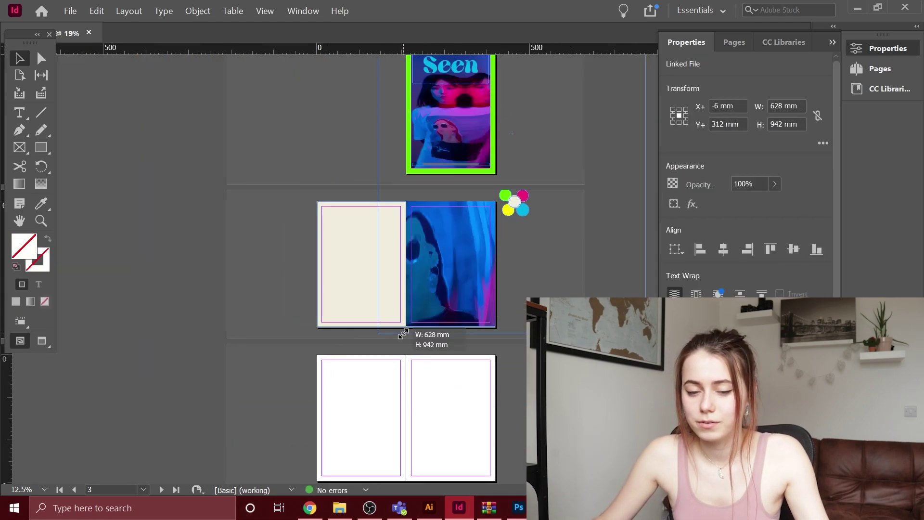
{"action": "left_click_drag", "start_coordinate": [378, 334], "coordinate": [542, 88]}
{"action": "left_click", "coordinate": [41, 220]}
{"action": "left_click", "coordinate": [412, 273]}
{"action": "left_click_drag", "start_coordinate": [496, 375], "coordinate": [498, 371]}
Add a text frame near the top of the cream page reading "Up and coming Artists" in a decorative display font.
{"action": "scroll", "coordinate": [482, 289], "scroll_direction": "up", "scroll_amount": 2}
{"action": "left_click", "coordinate": [20, 112]}
{"action": "left_click_drag", "start_coordinate": [244, 202], "coordinate": [389, 260]}
{"action": "left_click", "coordinate": [818, 268]}
{"action": "left_click", "coordinate": [774, 210]}
{"action": "scroll", "coordinate": [446, 295], "scroll_direction": "up", "scroll_amount": 5}
{"action": "scroll", "coordinate": [445, 295], "scroll_direction": "down", "scroll_amount": 4}
{"action": "type", "text": "Up"}
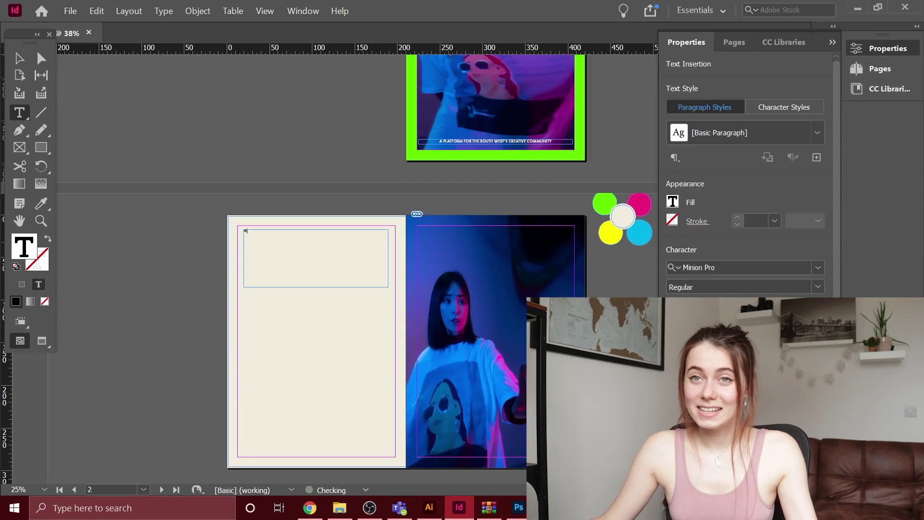
{"action": "key", "text": "ctrl+a"}
{"action": "left_click", "coordinate": [817, 268]}
{"action": "left_click", "coordinate": [774, 210]}
{"action": "type", "text": "and coming Artists"}
Widen the heading frame to reach both side margins, 184.6 mm wide.
{"action": "left_click", "coordinate": [19, 58]}
{"action": "left_click_drag", "start_coordinate": [244, 257], "coordinate": [237, 258]}
{"action": "left_click_drag", "start_coordinate": [388, 258], "coordinate": [395, 258]}
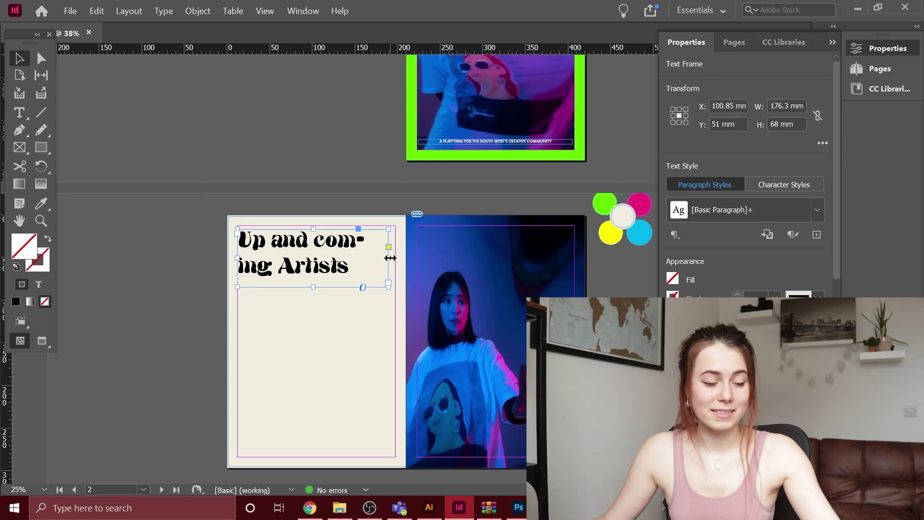
Centre the heading text and colour it with the pink from the swatch circles.
{"action": "double_click", "coordinate": [308, 264]}
{"action": "scroll", "coordinate": [746, 217], "scroll_direction": "down", "scroll_amount": 5}
{"action": "left_click", "coordinate": [686, 292]}
{"action": "key", "text": "ctrl+a"}
{"action": "left_click", "coordinate": [41, 204]}
{"action": "left_click", "coordinate": [605, 203]}
{"action": "left_click", "coordinate": [19, 112]}
{"action": "left_click", "coordinate": [19, 58]}
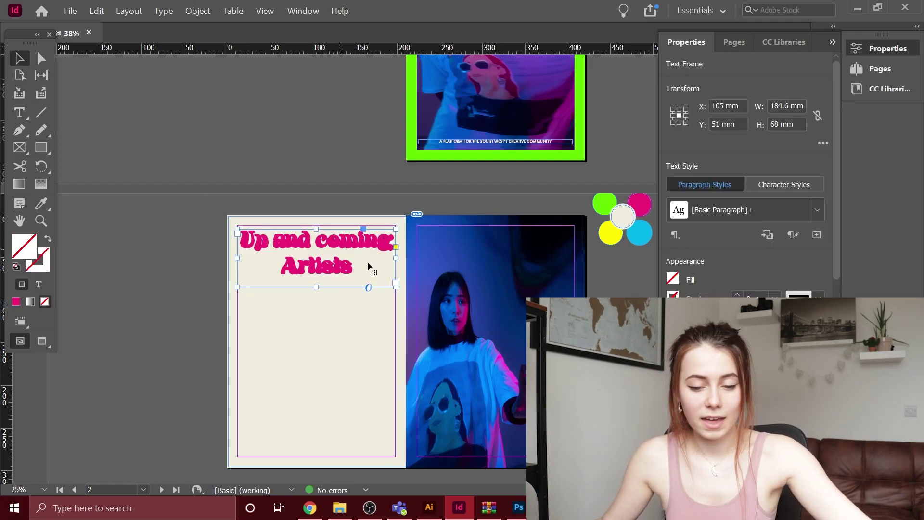
Draw a thin pink bar about 92 mm wide and 2 mm high, centred directly beneath the heading.
{"action": "left_click", "coordinate": [41, 221]}
{"action": "left_click", "coordinate": [304, 276]}
{"action": "left_click", "coordinate": [41, 147]}
{"action": "left_click_drag", "start_coordinate": [287, 292], "coordinate": [444, 296]}
{"action": "left_click", "coordinate": [41, 204]}
{"action": "left_click", "coordinate": [237, 188]}
{"action": "left_click", "coordinate": [19, 58]}
{"action": "left_click_drag", "start_coordinate": [343, 294], "coordinate": [344, 273]}
{"action": "left_click", "coordinate": [254, 356]}
Recolour the heading and the bar beneath it with the blue from the swatch circles.
{"action": "key", "text": "ctrl+minus"}
{"action": "double_click", "coordinate": [318, 236]}
{"action": "key", "text": "ctrl+a"}
{"action": "left_click", "coordinate": [41, 204]}
{"action": "left_click", "coordinate": [639, 225]}
{"action": "left_click", "coordinate": [316, 270]}
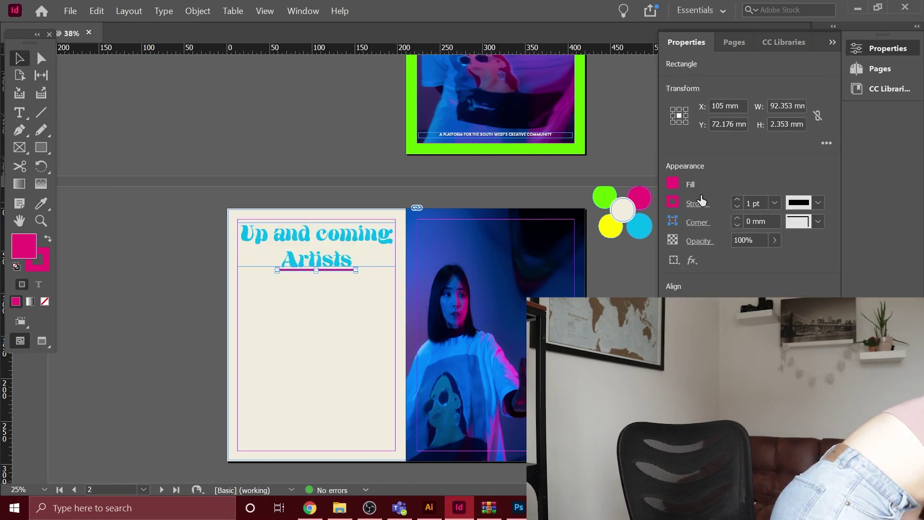
{"action": "left_click", "coordinate": [671, 188]}
Shorten the heading's last word to "Artist".
{"action": "left_click", "coordinate": [19, 112]}
{"action": "left_click", "coordinate": [351, 260]}
{"action": "key", "text": "BackSpace"}
Try to set up a body text frame about 93 by 73 mm below the heading, and delete it.
{"action": "scroll", "coordinate": [283, 289], "scroll_direction": "down", "scroll_amount": 1}
{"action": "left_click", "coordinate": [19, 113]}
{"action": "left_click_drag", "start_coordinate": [237, 240], "coordinate": [317, 303]}
{"action": "left_click", "coordinate": [19, 58]}
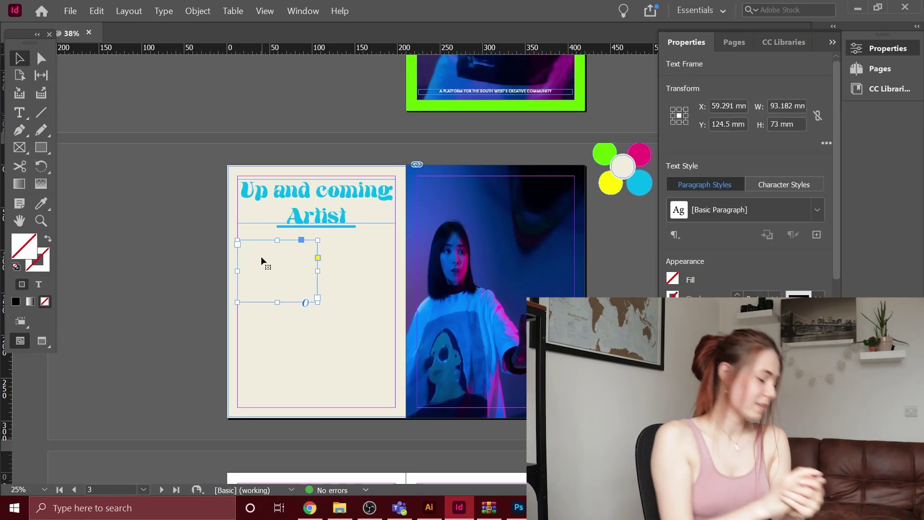
{"action": "right_click", "coordinate": [247, 263]}
{"action": "mouse_move", "coordinate": [337, 359]}
{"action": "left_click", "coordinate": [465, 371]}
{"action": "right_click", "coordinate": [237, 270]}
{"action": "left_click", "coordinate": [554, 404]}
{"action": "scroll", "coordinate": [553, 404], "scroll_direction": "up", "scroll_amount": 1}
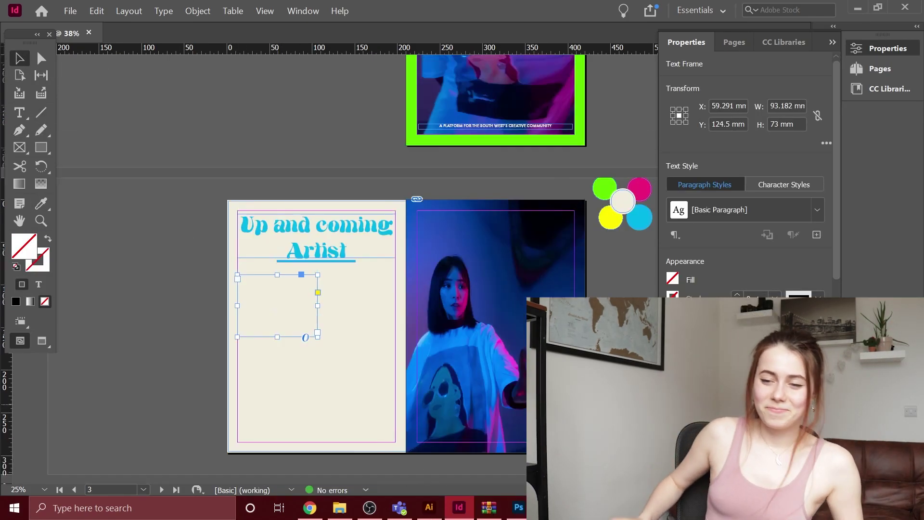
{"action": "key", "text": "Delete"}
Try to prepare another body text frame about 92 by 66 mm at the left margin below the heading.
{"action": "left_click", "coordinate": [19, 112]}
{"action": "left_click_drag", "start_coordinate": [238, 275], "coordinate": [316, 331]}
{"action": "left_click", "coordinate": [19, 58]}
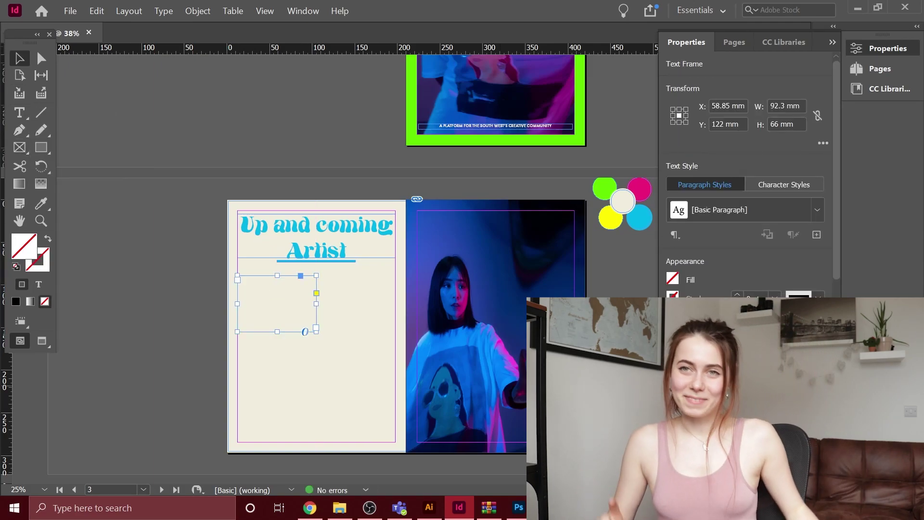
{"action": "right_click", "coordinate": [237, 280]}
{"action": "left_click", "coordinate": [322, 223]}
{"action": "left_click", "coordinate": [314, 126]}
{"action": "left_click", "coordinate": [292, 109]}
{"action": "left_click", "coordinate": [553, 402]}
{"action": "left_click", "coordinate": [241, 273]}
{"action": "left_click", "coordinate": [41, 221]}
{"action": "left_click", "coordinate": [22, 490]}
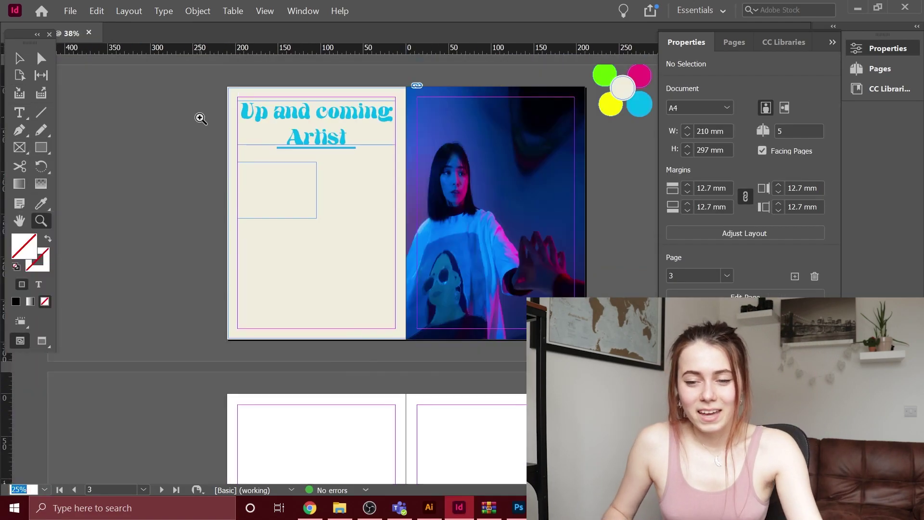
Try the body text frame's settings once more and delete the empty frame.
{"action": "left_click", "coordinate": [19, 58]}
{"action": "scroll", "coordinate": [255, 236], "scroll_direction": "up", "scroll_amount": 3}
{"action": "left_click", "coordinate": [19, 112]}
{"action": "left_click_drag", "start_coordinate": [237, 268], "coordinate": [282, 303]}
{"action": "left_click", "coordinate": [18, 59]}
{"action": "key", "text": "ctrl+equal"}
{"action": "left_click", "coordinate": [474, 207]}
{"action": "scroll", "coordinate": [762, 229], "scroll_direction": "down", "scroll_amount": 5}
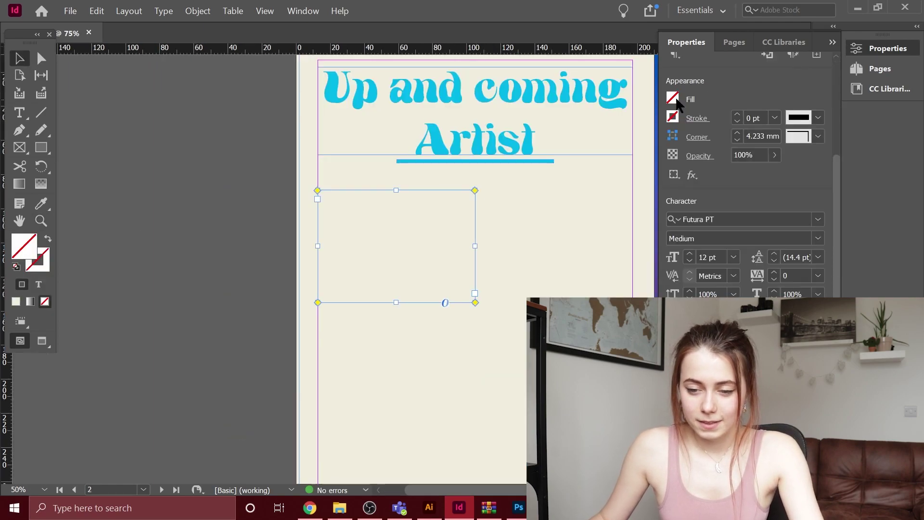
{"action": "left_click", "coordinate": [673, 98]}
{"action": "key", "text": "Delete"}
Draw a body text frame about 93 by 79 mm at the left margin below the heading and fill it with placeholder text.
{"action": "left_click", "coordinate": [20, 112]}
{"action": "left_click_drag", "start_coordinate": [318, 201], "coordinate": [476, 335]}
{"action": "right_click", "coordinate": [376, 260]}
{"action": "left_click", "coordinate": [428, 402]}
Set all the placeholder text in the body frame to Futura PT.
{"action": "key", "text": "ctrl+a"}
{"action": "left_click", "coordinate": [701, 264]}
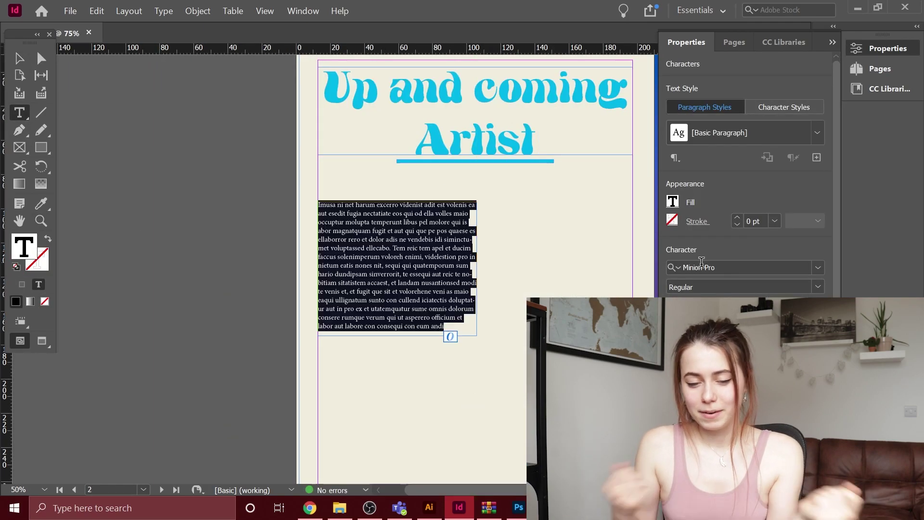
{"action": "type", "text": "Futura PT"}
{"action": "key", "text": "Return"}
Duplicate the body text block to the lower right of the cream page and right-align the copy's text.
{"action": "left_click", "coordinate": [19, 58]}
{"action": "left_click", "coordinate": [20, 112]}
{"action": "left_click", "coordinate": [434, 319]}
{"action": "key", "text": "ctrl+a"}
{"action": "scroll", "coordinate": [746, 231], "scroll_direction": "down", "scroll_amount": 4}
{"action": "scroll", "coordinate": [746, 231], "scroll_direction": "up", "scroll_amount": 4}
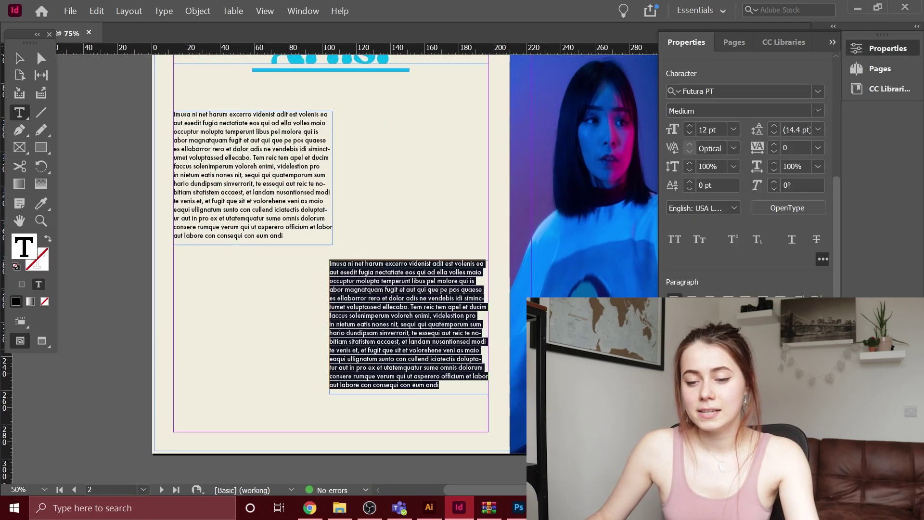
{"action": "key", "text": "ctrl+minus"}
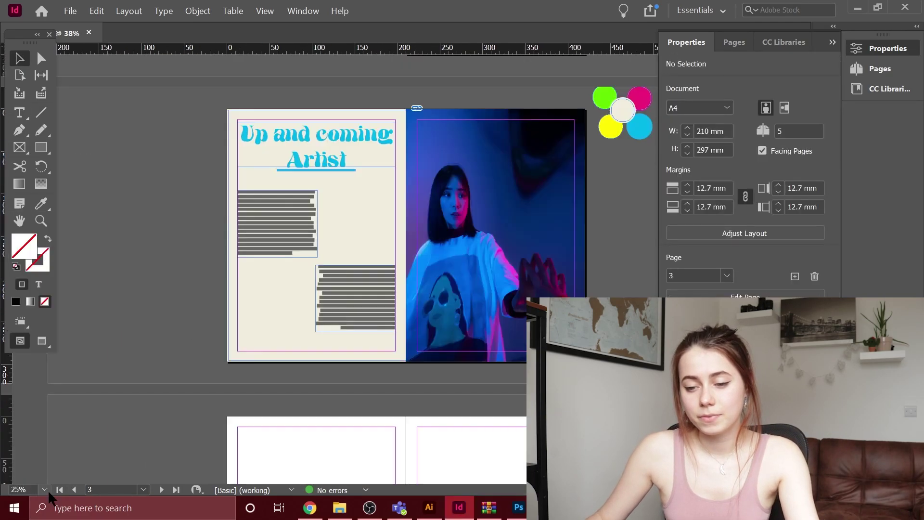
Shift the right-aligned text block slightly down along the right margin of the cream page.
{"action": "key", "text": "ctrl+equal"}
{"action": "scroll", "coordinate": [330, 359], "scroll_direction": "down", "scroll_amount": 2}
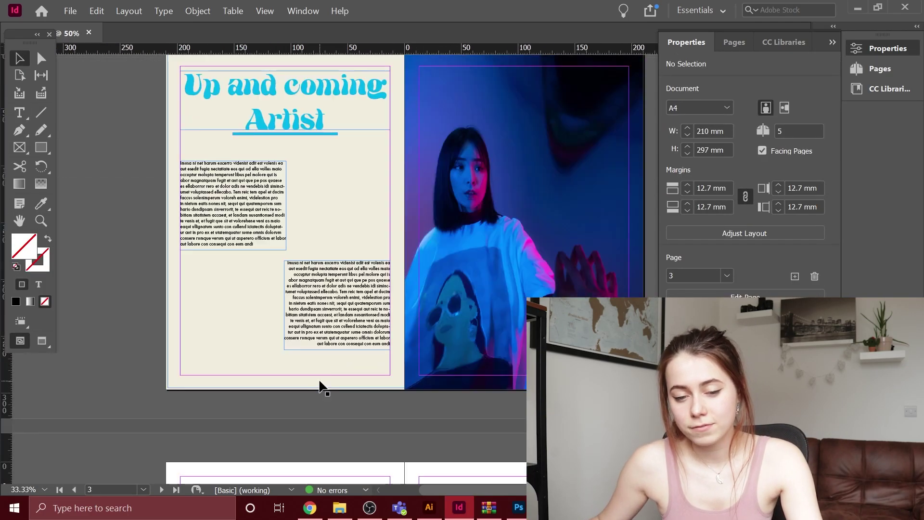
{"action": "left_click_drag", "start_coordinate": [371, 316], "coordinate": [373, 306]}
{"action": "left_click", "coordinate": [233, 205]}
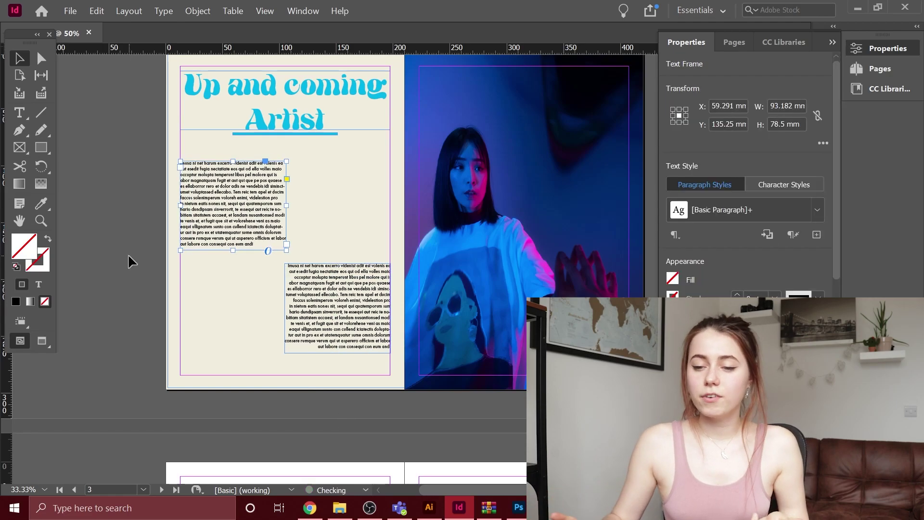
{"action": "left_click_drag", "start_coordinate": [130, 269], "coordinate": [398, 64]}
{"action": "scroll", "coordinate": [208, 415], "scroll_direction": "up", "scroll_amount": 3}
{"action": "key", "text": "t"}
{"action": "key", "text": "ctrl+shift+a"}
{"action": "left_click", "coordinate": [186, 316]}
{"action": "scroll", "coordinate": [187, 316], "scroll_direction": "up", "scroll_amount": 3}
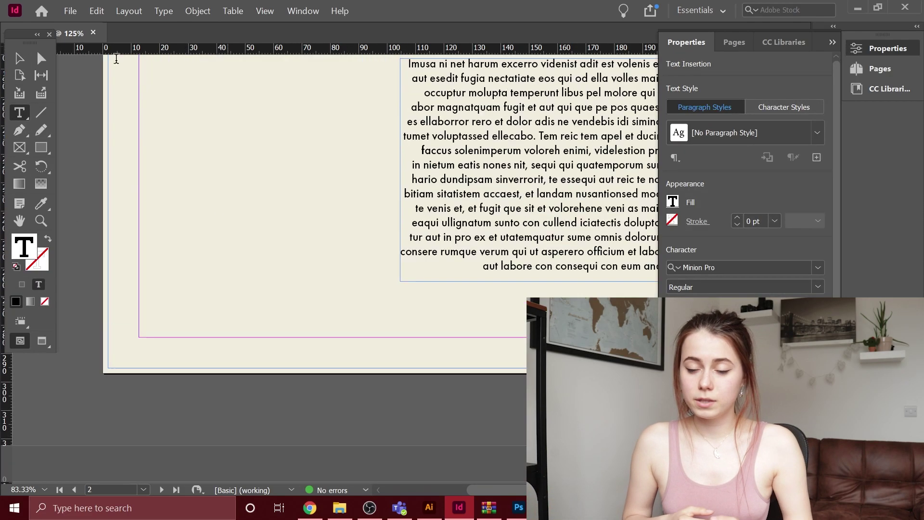
{"action": "left_click", "coordinate": [44, 489]}
{"action": "left_click", "coordinate": [34, 263]}
{"action": "key", "text": "Escape"}
{"action": "left_click_drag", "start_coordinate": [376, 164], "coordinate": [376, 164]}
Add a small text frame with the page number 1 in Futura PT at the cream page's lower left margin corner.
{"action": "scroll", "coordinate": [376, 164], "scroll_direction": "down", "scroll_amount": 5}
{"action": "left_click", "coordinate": [260, 440]}
{"action": "left_click", "coordinate": [19, 113]}
{"action": "left_click", "coordinate": [20, 59]}
{"action": "left_click_drag", "start_coordinate": [140, 246], "coordinate": [281, 422]}
{"action": "scroll", "coordinate": [282, 422], "scroll_direction": "up", "scroll_amount": 3}
{"action": "double_click", "coordinate": [344, 301]}
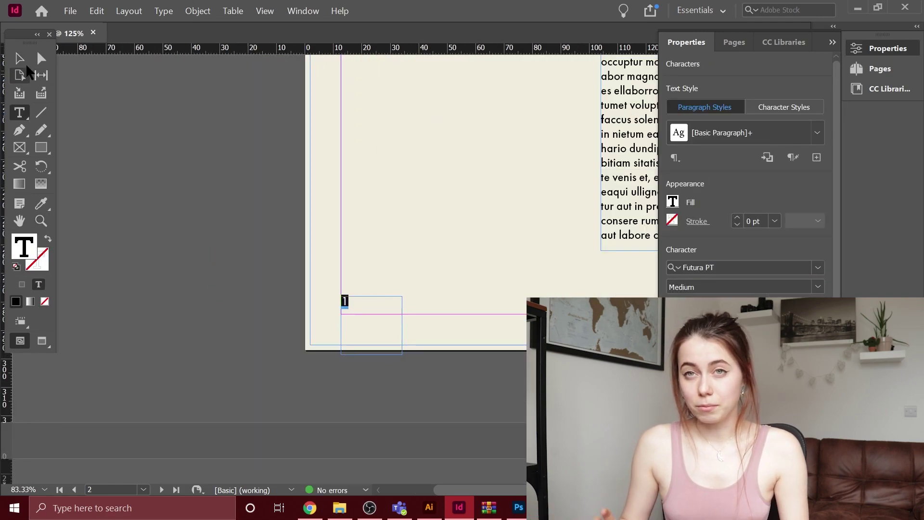
Shrink the page number's frame to fit its text and centre it at the foot of the cream page.
{"action": "left_click", "coordinate": [20, 59]}
{"action": "double_click", "coordinate": [402, 355]}
{"action": "scroll", "coordinate": [391, 297], "scroll_direction": "up", "scroll_amount": 2}
{"action": "left_click", "coordinate": [384, 277]}
{"action": "scroll", "coordinate": [231, 303], "scroll_direction": "up", "scroll_amount": 3}
{"action": "left_click_drag", "start_coordinate": [118, 419], "coordinate": [531, 420]}
Try a layout with only one centred body text block on the cream page and preview the spread without guides.
{"action": "scroll", "coordinate": [213, 410], "scroll_direction": "down", "scroll_amount": 5}
{"action": "key", "text": "w"}
{"action": "key", "text": "w"}
{"action": "left_click_drag", "start_coordinate": [339, 349], "coordinate": [281, 280]}
{"action": "left_click", "coordinate": [212, 241]}
{"action": "key", "text": "Delete"}
{"action": "key", "text": "ctrl+z"}
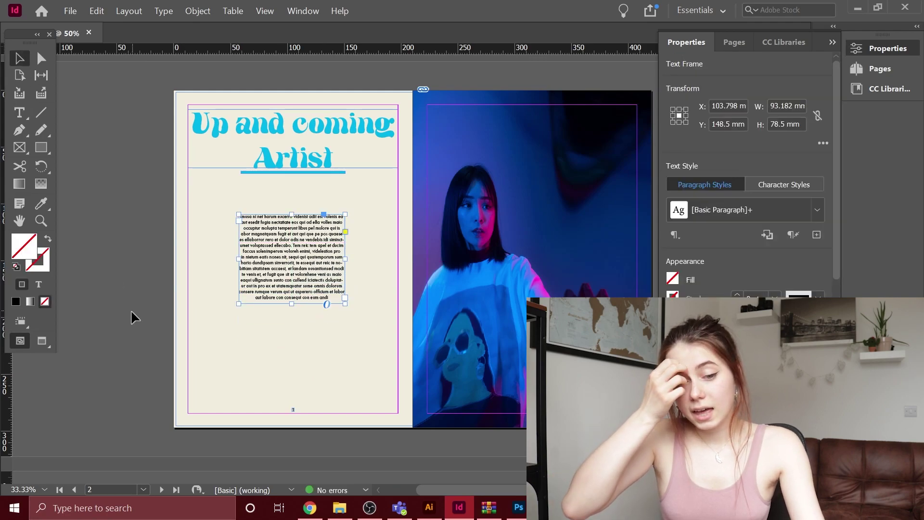
{"action": "key", "text": "ctrl+shift+a"}
{"action": "key", "text": "w"}
{"action": "scroll", "coordinate": [444, 358], "scroll_direction": "up", "scroll_amount": 1}
{"action": "left_click", "coordinate": [832, 42]}
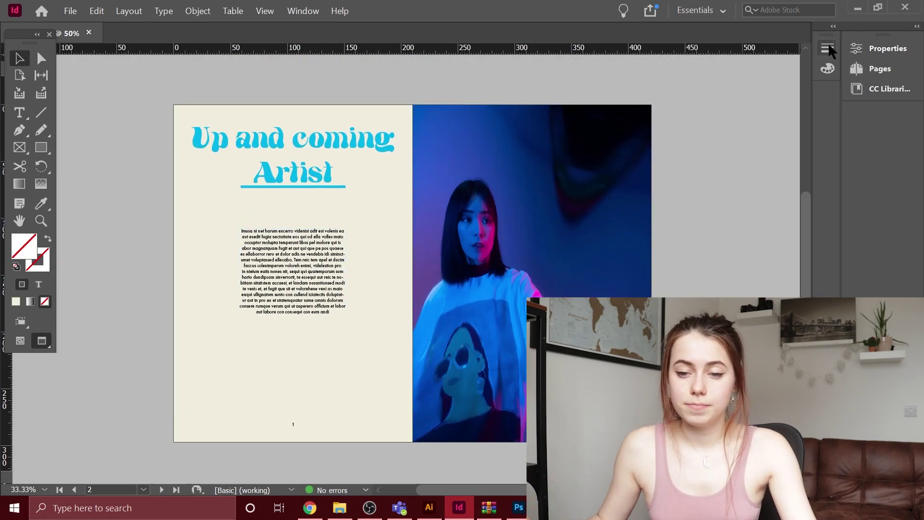
Move the body text block to the upper left margin and place a right-aligned copy at the lower right margin.
{"action": "key", "text": "w"}
{"action": "left_click_drag", "start_coordinate": [294, 272], "coordinate": [242, 245]}
{"action": "left_click_drag", "start_coordinate": [242, 244], "coordinate": [345, 353]}
{"action": "left_click", "coordinate": [888, 48]}
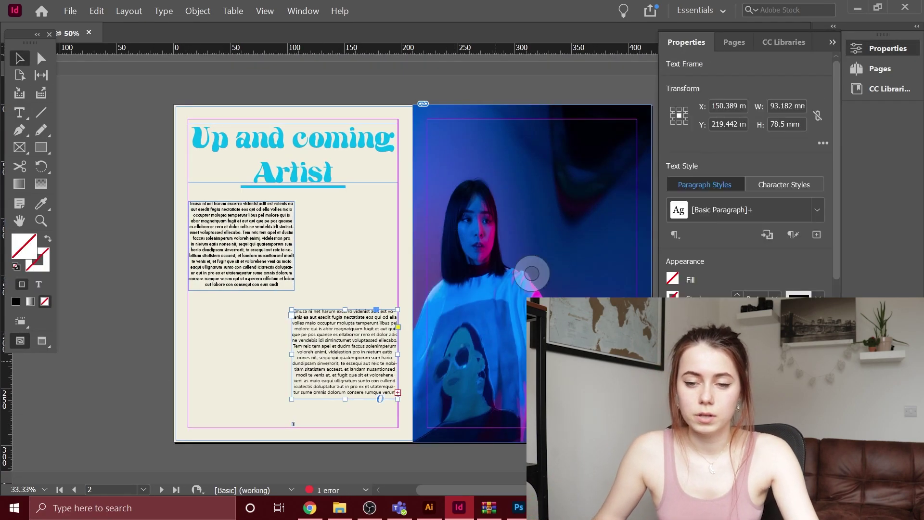
{"action": "scroll", "coordinate": [746, 241], "scroll_direction": "down", "scroll_amount": 5}
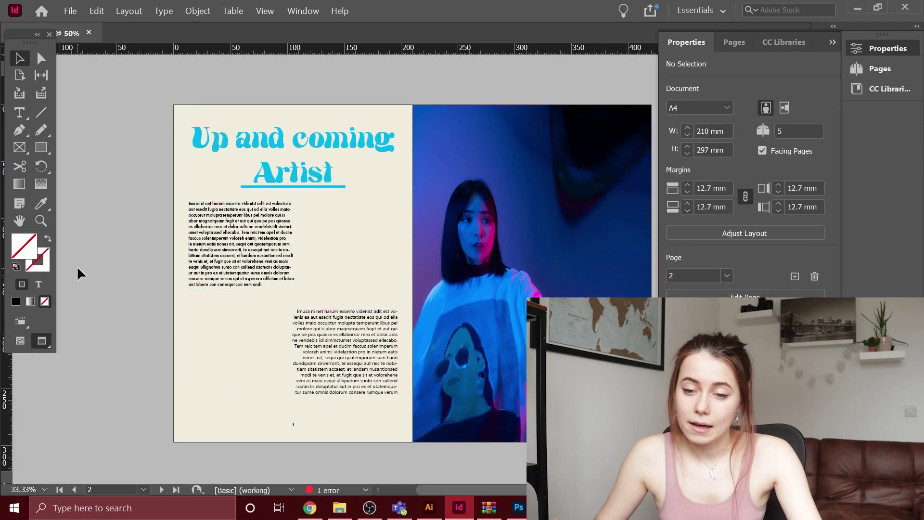
Delete the blue bar beneath the heading.
{"action": "key", "text": "w"}
{"action": "left_click", "coordinate": [308, 187]}
{"action": "key", "text": "Delete"}
Fine-tune the spacing of the two body text blocks, placing the lower one at about X 150.5 mm, Y 214.8 mm.
{"action": "left_click", "coordinate": [350, 357]}
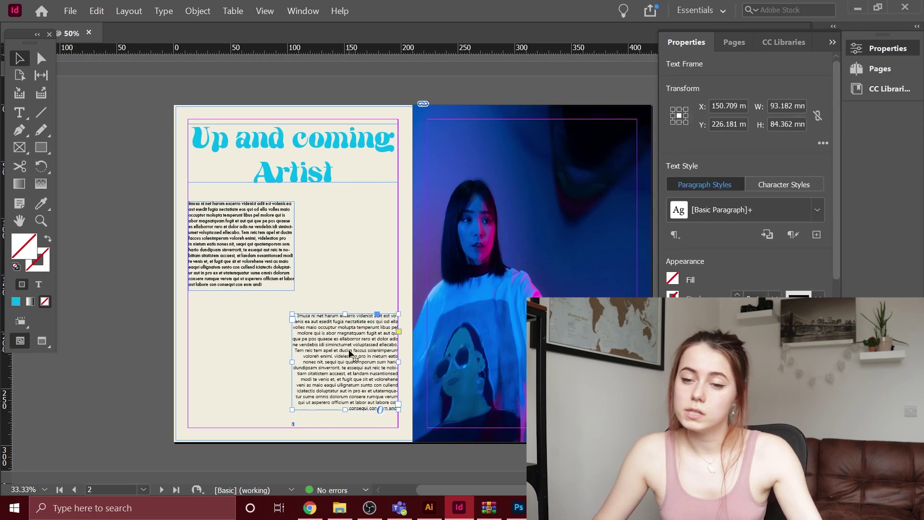
{"action": "left_click_drag", "start_coordinate": [350, 357], "coordinate": [350, 349]}
{"action": "key", "text": "ctrl+z"}
{"action": "key", "text": "ctrl+z"}
{"action": "key", "text": "ctrl+z"}
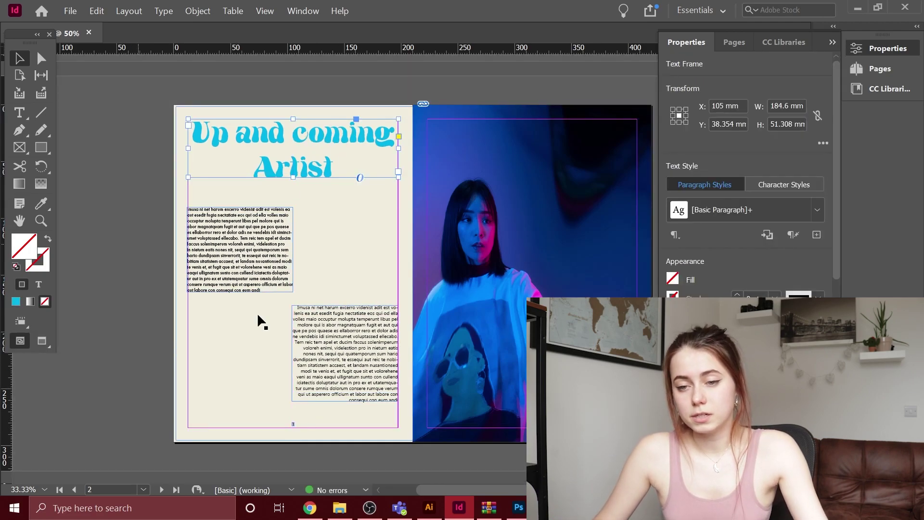
{"action": "left_click_drag", "start_coordinate": [325, 333], "coordinate": [326, 336]}
{"action": "left_click", "coordinate": [236, 245]}
{"action": "scroll", "coordinate": [257, 315], "scroll_direction": "up", "scroll_amount": 1}
{"action": "left_click_drag", "start_coordinate": [419, 349], "coordinate": [413, 348]}
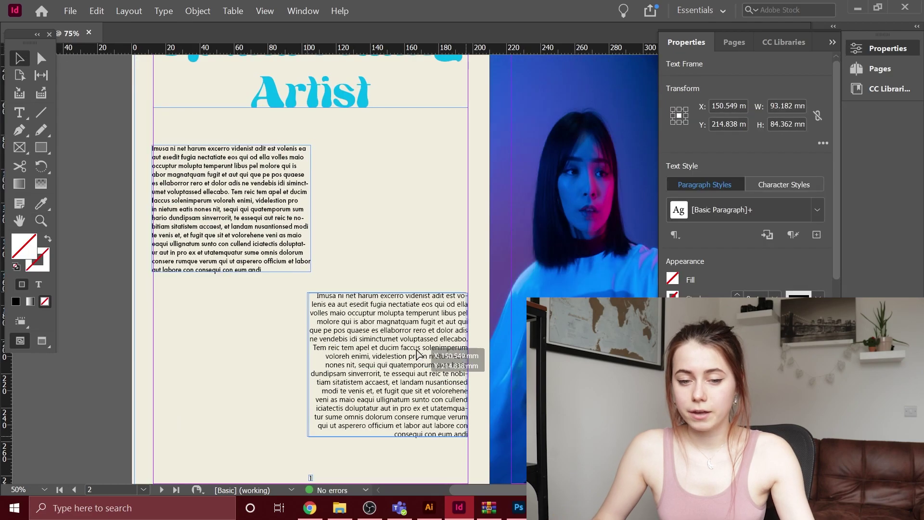
Align the upper body text block with the left margin and set the lower block's font to Futura PT Medium.
{"action": "left_click_drag", "start_coordinate": [227, 182], "coordinate": [230, 182]}
{"action": "left_click", "coordinate": [215, 293]}
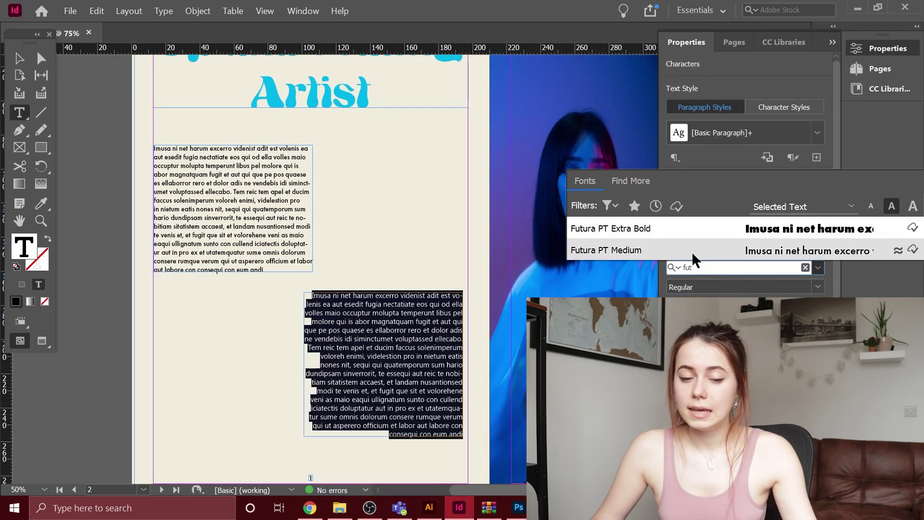
{"action": "left_click", "coordinate": [423, 364]}
{"action": "key", "text": "ctrl+a"}
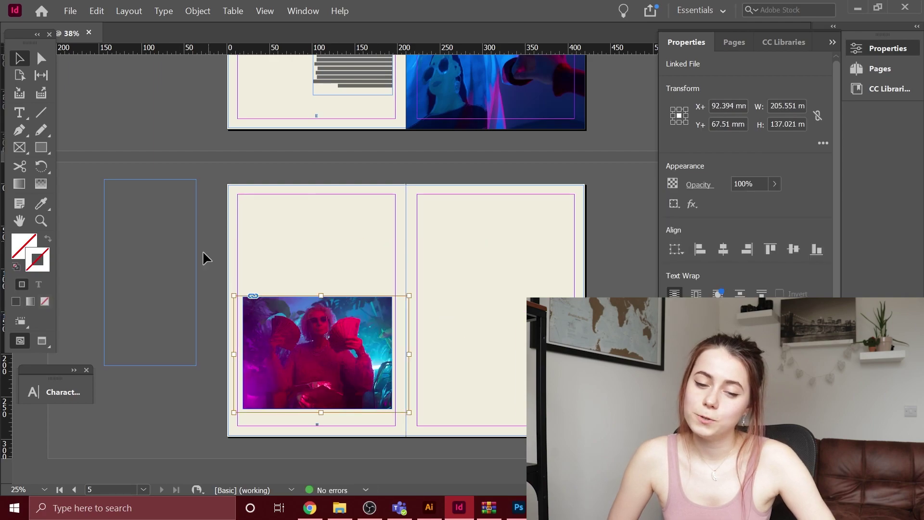
Scale down and reposition the oversized photo in the right page's frame so the woman's face and raised hand show.
{"action": "left_click", "coordinate": [203, 258]}
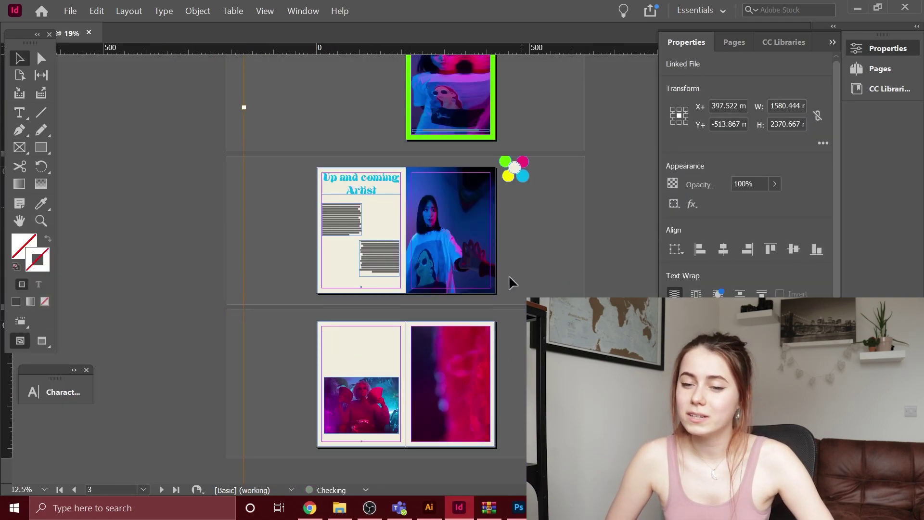
{"action": "left_click_drag", "start_coordinate": [451, 432], "coordinate": [451, 389]}
{"action": "left_click_drag", "start_coordinate": [315, 384], "coordinate": [451, 419]}
{"action": "left_click_drag", "start_coordinate": [441, 376], "coordinate": [403, 419]}
{"action": "left_click_drag", "start_coordinate": [536, 251], "coordinate": [535, 253]}
{"action": "left_click_drag", "start_coordinate": [475, 347], "coordinate": [434, 440]}
{"action": "left_click_drag", "start_coordinate": [561, 121], "coordinate": [454, 276]}
{"action": "left_click_drag", "start_coordinate": [450, 386], "coordinate": [448, 448]}
{"action": "left_click_drag", "start_coordinate": [561, 158], "coordinate": [527, 241]}
Fill the background behind the right page's photo with the palette's pink.
{"action": "key", "text": "z"}
{"action": "left_click", "coordinate": [440, 373]}
{"action": "key", "text": "v"}
{"action": "scroll", "coordinate": [264, 251], "scroll_direction": "up", "scroll_amount": 5}
{"action": "scroll", "coordinate": [264, 252], "scroll_direction": "down", "scroll_amount": 5}
{"action": "left_click", "coordinate": [566, 246]}
{"action": "key", "text": "i"}
{"action": "left_click", "coordinate": [645, 140]}
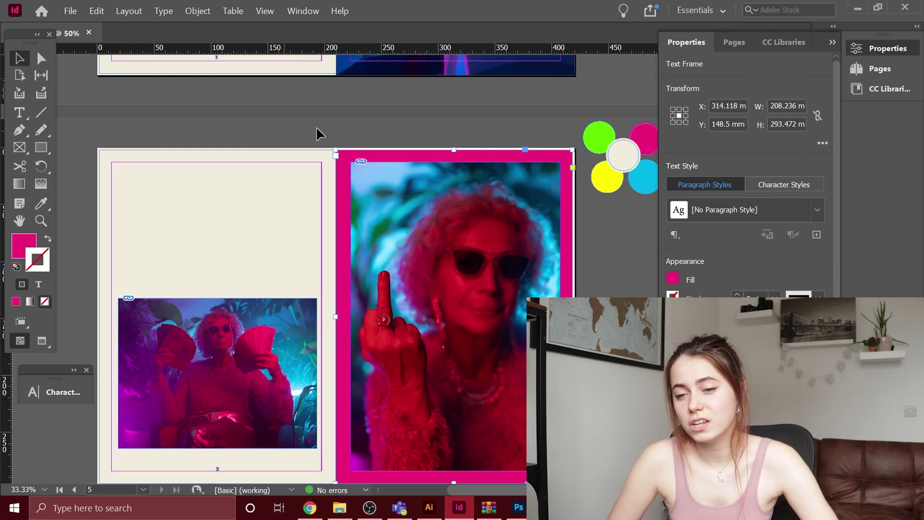
Fill the background behind the right page's photo with the palette's cyan blue.
{"action": "scroll", "coordinate": [453, 269], "scroll_direction": "down", "scroll_amount": 4}
{"action": "left_click", "coordinate": [571, 258]}
{"action": "key", "text": "i"}
{"action": "left_click", "coordinate": [644, 120]}
{"action": "key", "text": "v"}
{"action": "left_click", "coordinate": [77, 289]}
Replace the left page's background with a full-page rectangle filled with the palette's cream.
{"action": "scroll", "coordinate": [116, 294], "scroll_direction": "up", "scroll_amount": 5}
{"action": "left_click", "coordinate": [102, 182]}
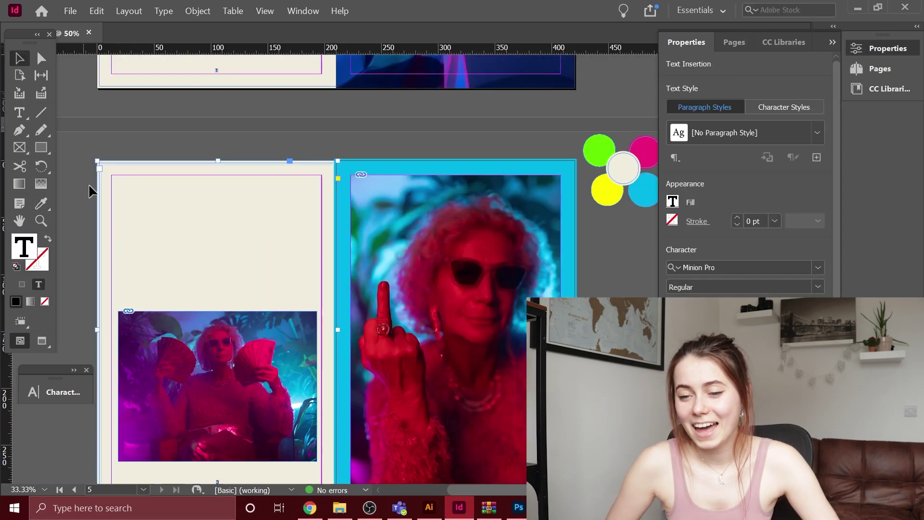
{"action": "key", "text": "Delete"}
{"action": "key", "text": "m"}
{"action": "left_click_drag", "start_coordinate": [97, 160], "coordinate": [336, 429]}
{"action": "key", "text": "i"}
{"action": "left_click", "coordinate": [623, 168]}
{"action": "left_click", "coordinate": [84, 216]}
Nudge the photo of the woman holding fans slightly lower on the left page.
{"action": "scroll", "coordinate": [218, 308], "scroll_direction": "down", "scroll_amount": 2}
{"action": "left_click_drag", "start_coordinate": [218, 319], "coordinate": [219, 324]}
{"action": "scroll", "coordinate": [220, 288], "scroll_direction": "up", "scroll_amount": 1}
Add the centred heading "Age is just a number" in HWT Arabesque across the left page's upper margin area.
{"action": "key", "text": "t"}
{"action": "left_click_drag", "start_coordinate": [112, 141], "coordinate": [322, 202]}
{"action": "left_click", "coordinate": [818, 268]}
{"action": "left_click", "coordinate": [674, 240]}
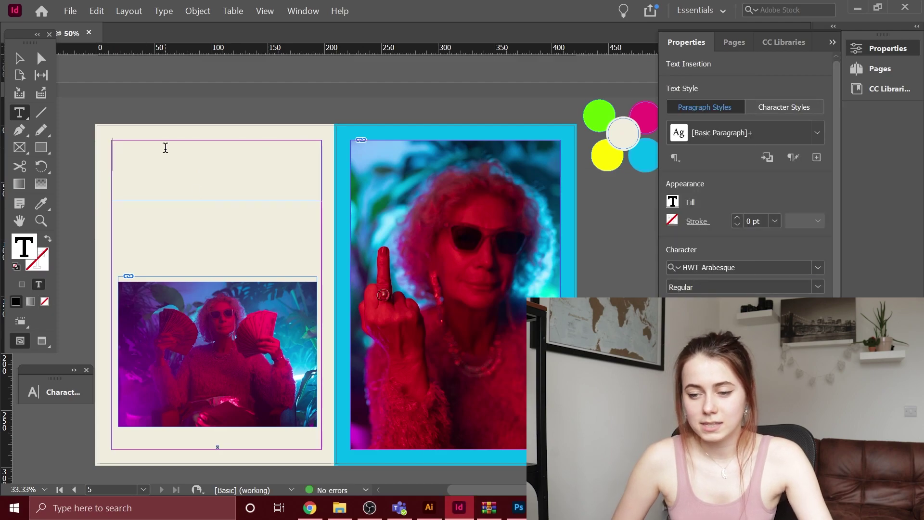
{"action": "type", "text": "Age is just a number"}
{"action": "key", "text": "ctrl+a"}
{"action": "key", "text": "ctrl+shift+c"}
Colour the "Age is just a number" heading with the palette's pink.
{"action": "left_click", "coordinate": [41, 203]}
{"action": "left_click", "coordinate": [644, 117]}
{"action": "left_click", "coordinate": [20, 59]}
{"action": "double_click", "coordinate": [282, 198]}
{"action": "key", "text": "ctrl+a"}
{"action": "left_click", "coordinate": [775, 222]}
Create an 87 × 59.5 mm text frame beneath the heading at the left margin and fill it with placeholder text.
{"action": "left_click", "coordinate": [41, 221]}
{"action": "left_click", "coordinate": [206, 264]}
{"action": "key", "text": "t"}
{"action": "left_click_drag", "start_coordinate": [270, 232], "coordinate": [421, 342]}
{"action": "left_click", "coordinate": [19, 58]}
{"action": "right_click", "coordinate": [325, 284]}
{"action": "left_click", "coordinate": [418, 245]}
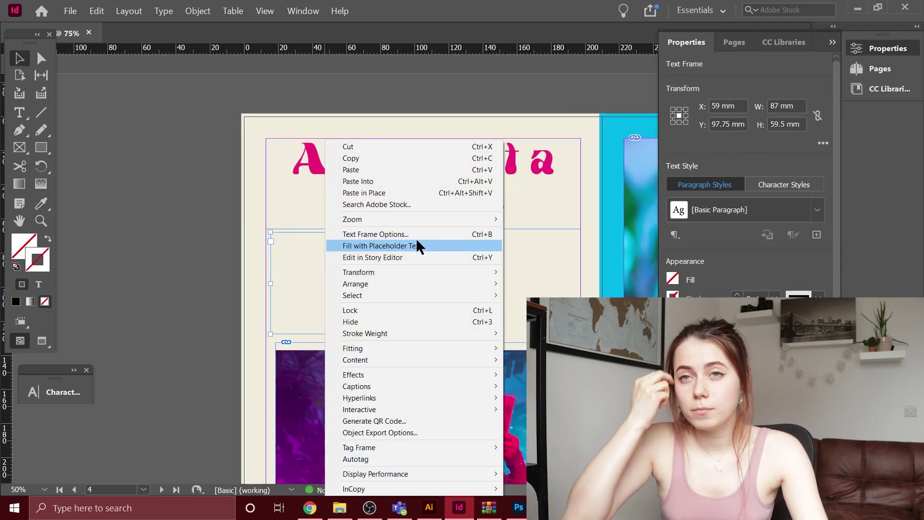
Shorten the placeholder text in the second column beneath the heading by removing its last paragraph.
{"action": "left_click", "coordinate": [589, 269]}
{"action": "left_click_drag", "start_coordinate": [496, 289], "coordinate": [498, 293]}
{"action": "double_click", "coordinate": [499, 289]}
{"action": "key", "text": "ctrl+a"}
{"action": "triple_click", "coordinate": [495, 297]}
{"action": "key", "text": "BackSpace"}
{"action": "left_click", "coordinate": [19, 59]}
Clear the first column's text beneath the heading and refill the frame with new placeholder text.
{"action": "left_click", "coordinate": [405, 219]}
{"action": "scroll", "coordinate": [409, 237], "scroll_direction": "up", "scroll_amount": 10}
{"action": "left_click", "coordinate": [409, 237]}
{"action": "scroll", "coordinate": [408, 237], "scroll_direction": "down", "scroll_amount": 8}
{"action": "double_click", "coordinate": [408, 423]}
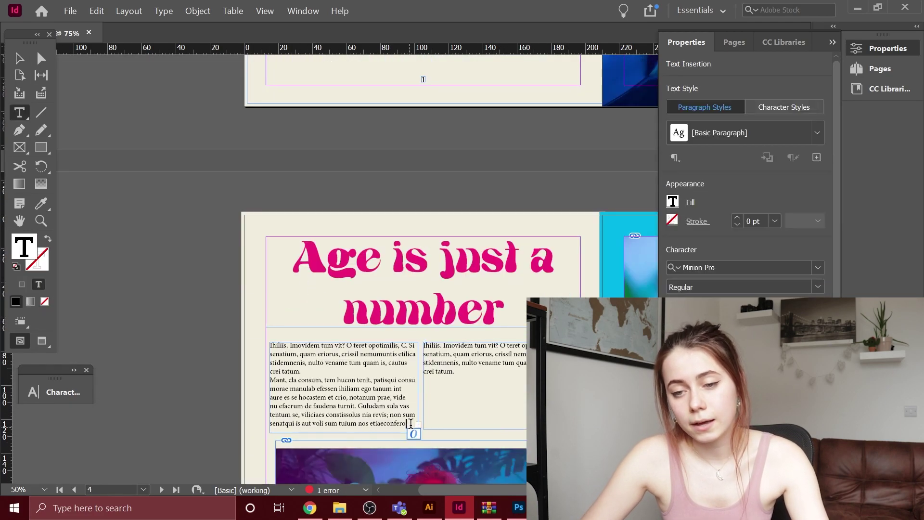
{"action": "key", "text": "ctrl+a"}
{"action": "key", "text": "BackSpace"}
{"action": "right_click", "coordinate": [282, 332]}
{"action": "left_click", "coordinate": [364, 237]}
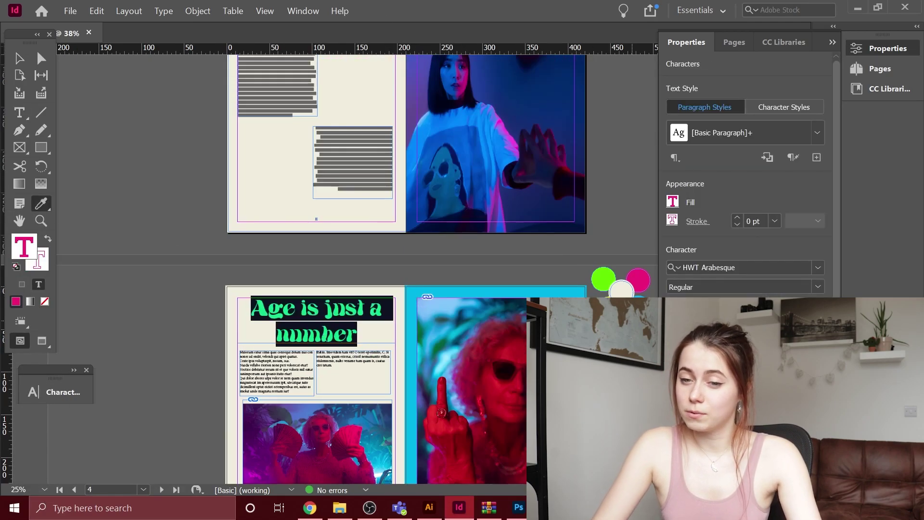
Recolour the "Age is just a number" heading in the cyan blue of the previous spread's heading.
{"action": "left_click", "coordinate": [412, 412]}
{"action": "left_click", "coordinate": [19, 113]}
{"action": "left_click_drag", "start_coordinate": [252, 308], "coordinate": [372, 347]}
{"action": "left_click", "coordinate": [40, 204]}
{"action": "left_click", "coordinate": [19, 58]}
{"action": "scroll", "coordinate": [373, 234], "scroll_direction": "up", "scroll_amount": 3}
{"action": "left_click", "coordinate": [373, 233]}
{"action": "left_click", "coordinate": [19, 58]}
Shorten the right page's photo and move it down to leave blue space for a heading above it.
{"action": "scroll", "coordinate": [373, 234], "scroll_direction": "down", "scroll_amount": 5}
{"action": "left_click", "coordinate": [534, 250]}
{"action": "key", "text": "ctrl+equal"}
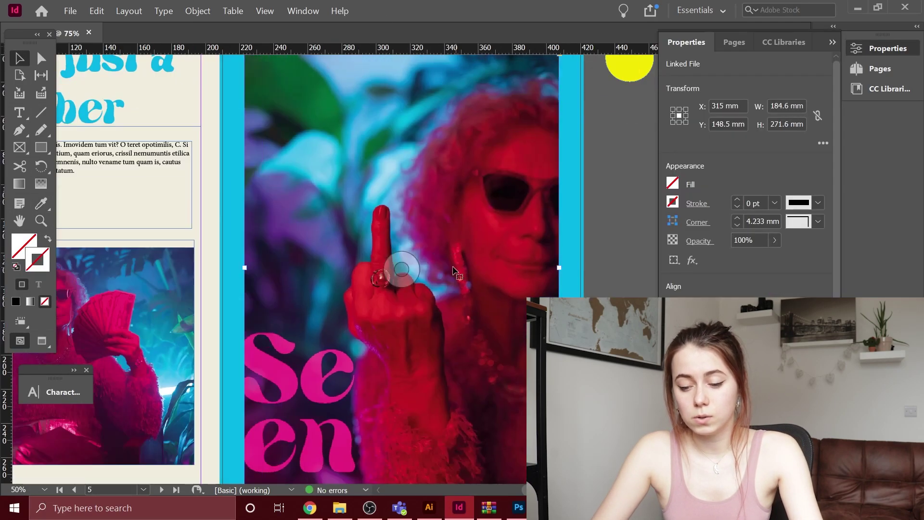
{"action": "scroll", "coordinate": [483, 256], "scroll_direction": "up", "scroll_amount": 4}
{"action": "scroll", "coordinate": [482, 256], "scroll_direction": "down", "scroll_amount": 5}
{"action": "left_click_drag", "start_coordinate": [640, 242], "coordinate": [740, 244]}
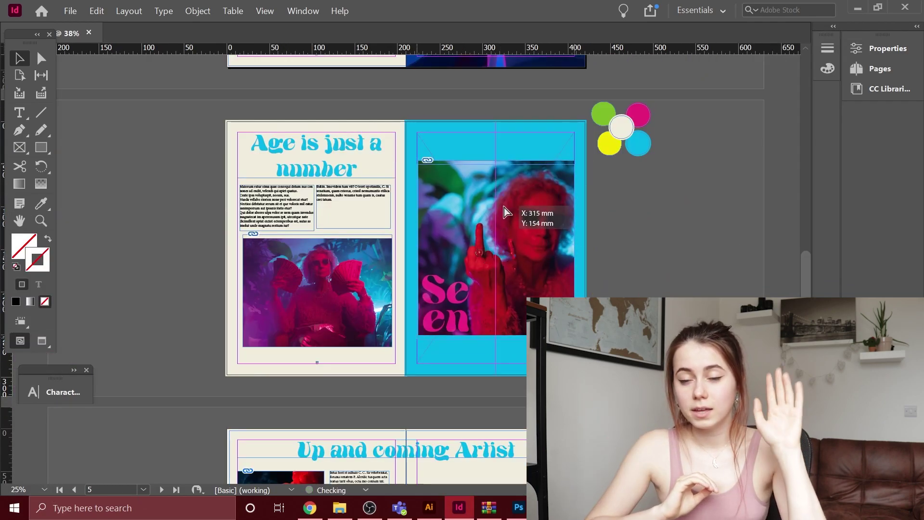
{"action": "left_click_drag", "start_coordinate": [503, 215], "coordinate": [504, 232]}
Place a pink copy of the "Age is just a number" heading above the right page's photo and nudge the photo down.
{"action": "left_click", "coordinate": [299, 159]}
{"action": "key", "text": "ctrl+v"}
{"action": "left_click_drag", "start_coordinate": [405, 241], "coordinate": [493, 148]}
{"action": "left_click", "coordinate": [20, 113]}
{"action": "left_click_drag", "start_coordinate": [431, 140], "coordinate": [537, 171]}
{"action": "left_click", "coordinate": [876, 50]}
{"action": "left_click", "coordinate": [19, 58]}
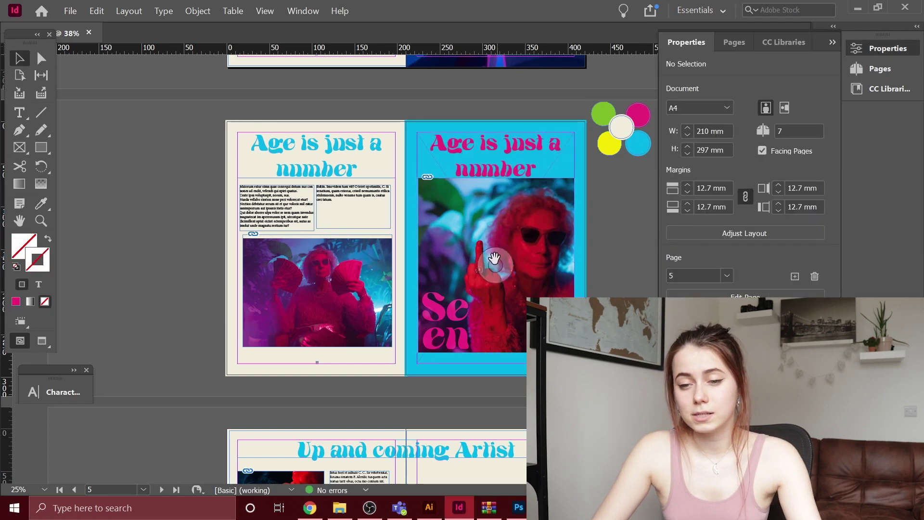
{"action": "left_click_drag", "start_coordinate": [509, 211], "coordinate": [508, 221]}
{"action": "left_click", "coordinate": [618, 197]}
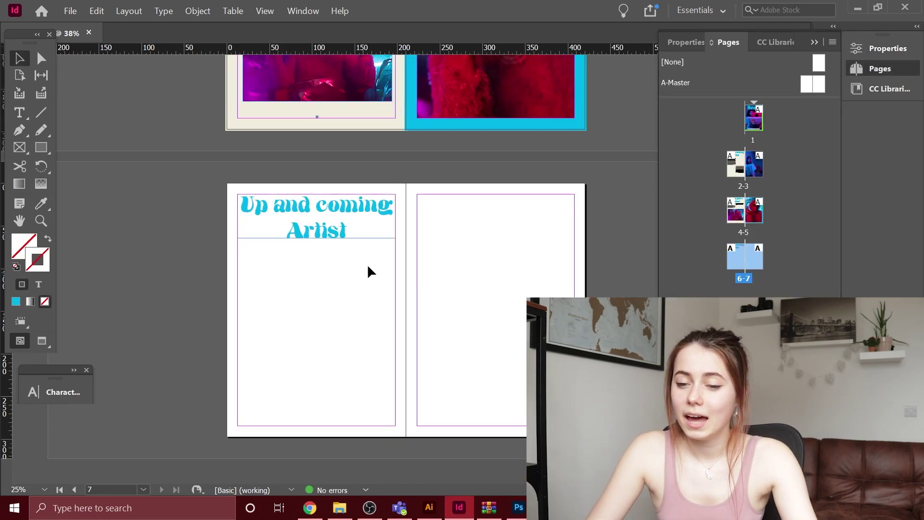
Span the "Up and coming Artist" heading across cream pages 6-7 and draw a frame about 92 × 80 mm below it on page 7.
{"action": "right_click", "coordinate": [341, 231]}
{"action": "left_click", "coordinate": [541, 150]}
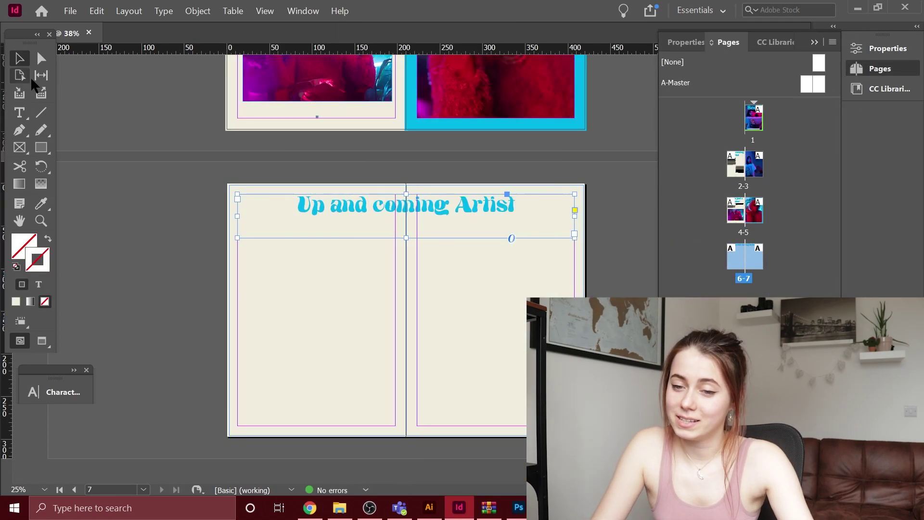
{"action": "left_click", "coordinate": [164, 11]}
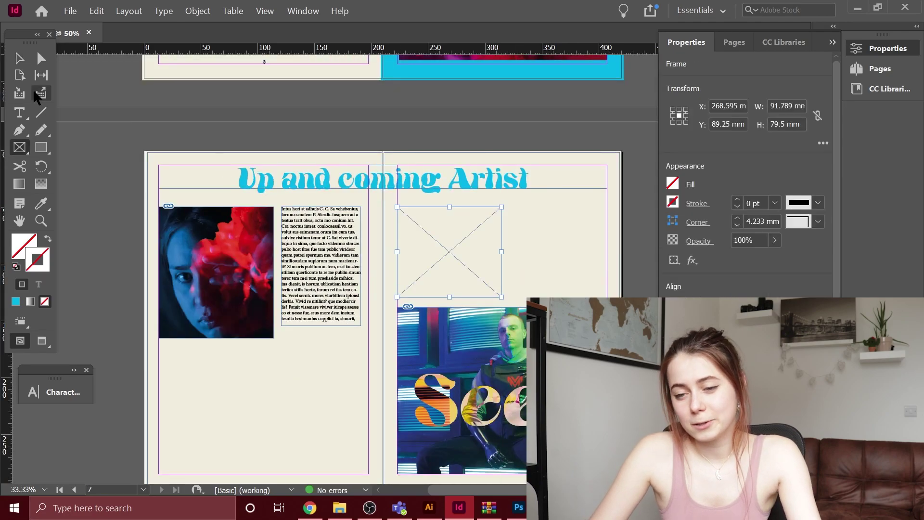
{"action": "left_click_drag", "start_coordinate": [398, 207], "coordinate": [501, 296]}
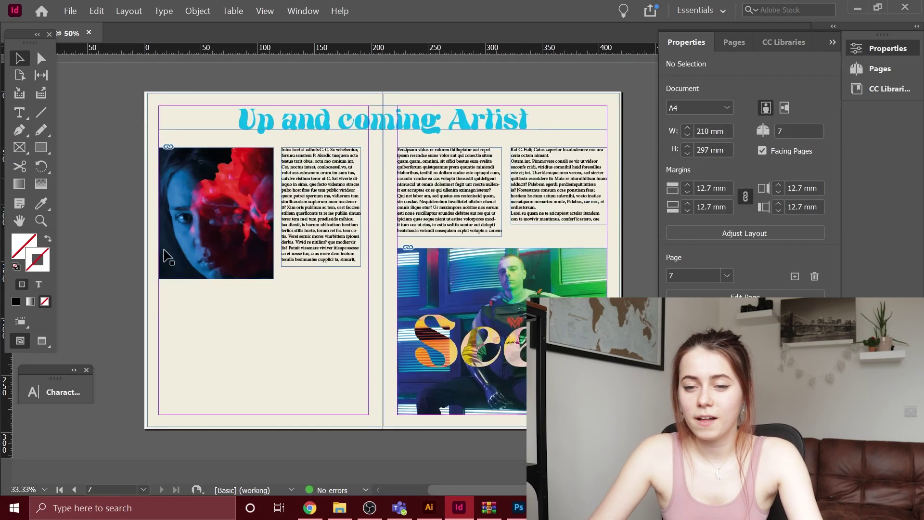
Swap the portrait photo and text column on page 6, placing the photo at about X 142.65 mm, Y 107.25 mm and aligning their upper edges.
{"action": "left_click", "coordinate": [219, 212]}
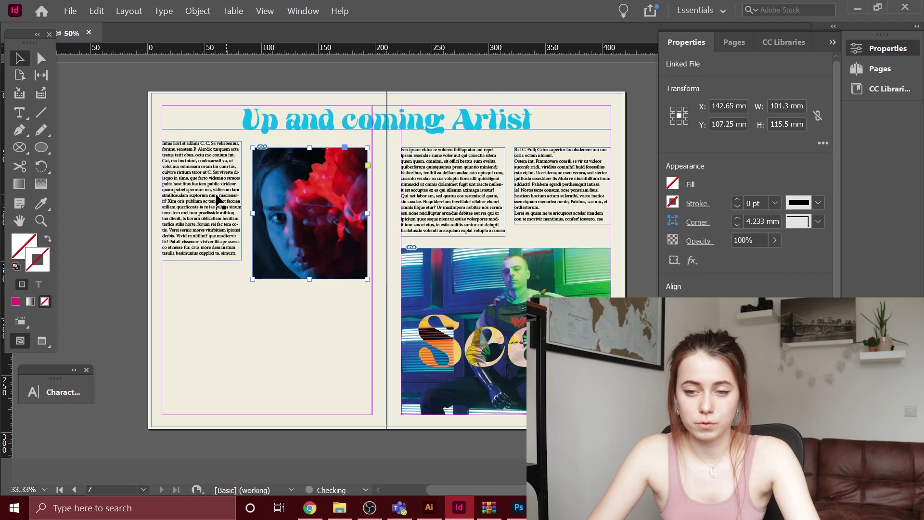
{"action": "left_click", "coordinate": [233, 229]}
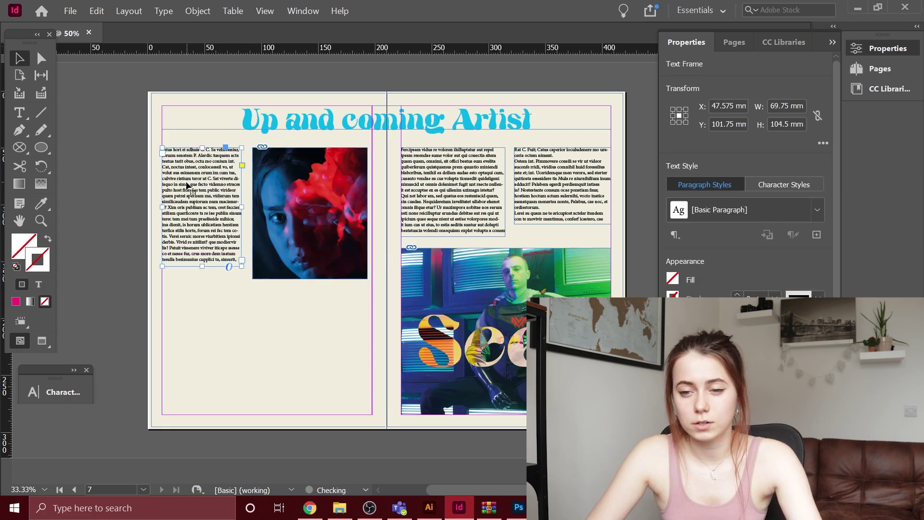
{"action": "left_click", "coordinate": [303, 217]}
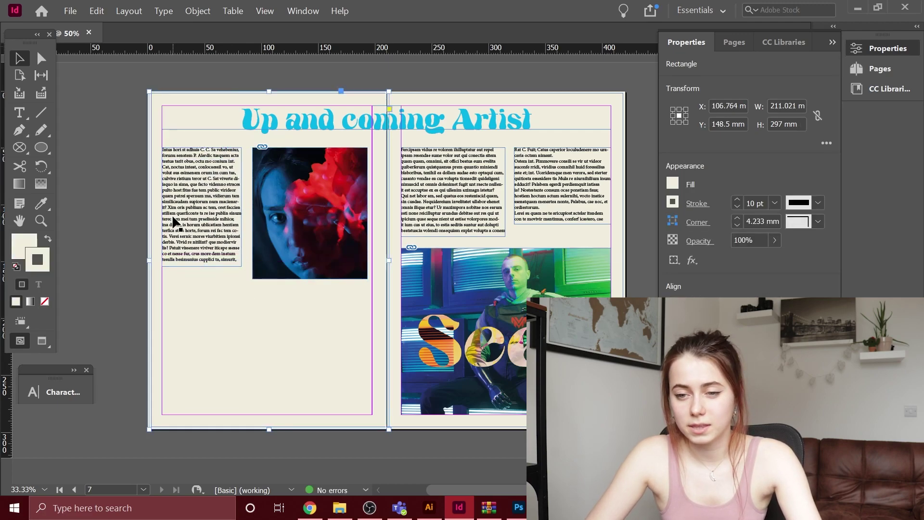
{"action": "left_click", "coordinate": [118, 268]}
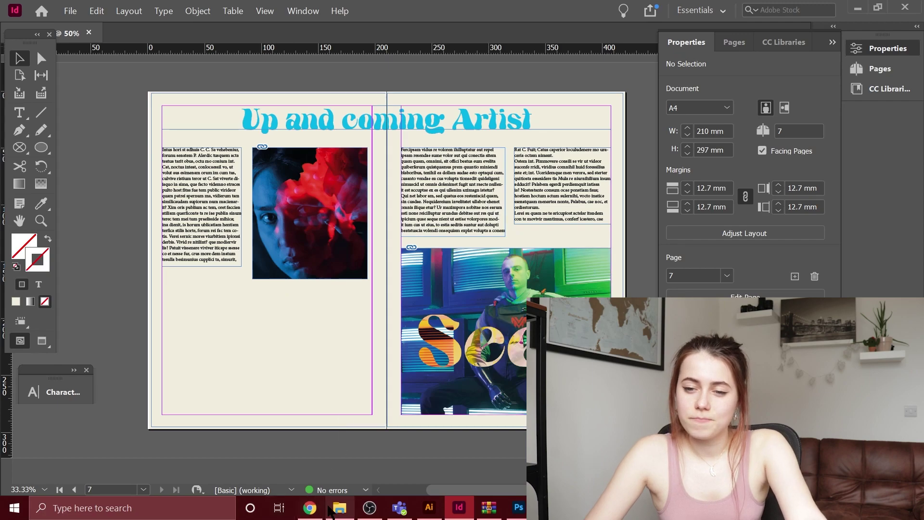
{"action": "key", "text": "t"}
{"action": "left_click_drag", "start_coordinate": [162, 291], "coordinate": [266, 414]}
{"action": "key", "text": "ctrl+z"}
{"action": "left_click", "coordinate": [41, 146]}
{"action": "left_click", "coordinate": [21, 147]}
{"action": "left_click", "coordinate": [49, 162]}
{"action": "left_click_drag", "start_coordinate": [163, 291], "coordinate": [240, 354]}
{"action": "key", "text": "Escape"}
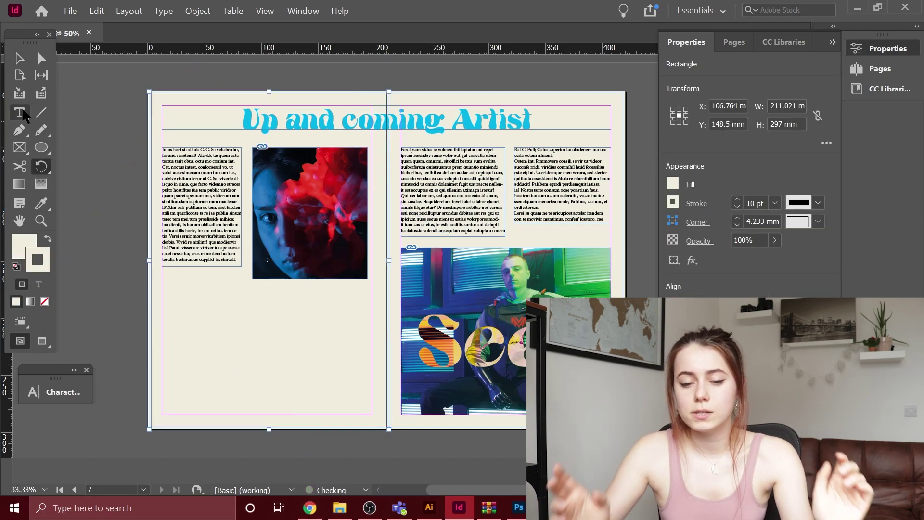
{"action": "key", "text": "ctrl+shift+a"}
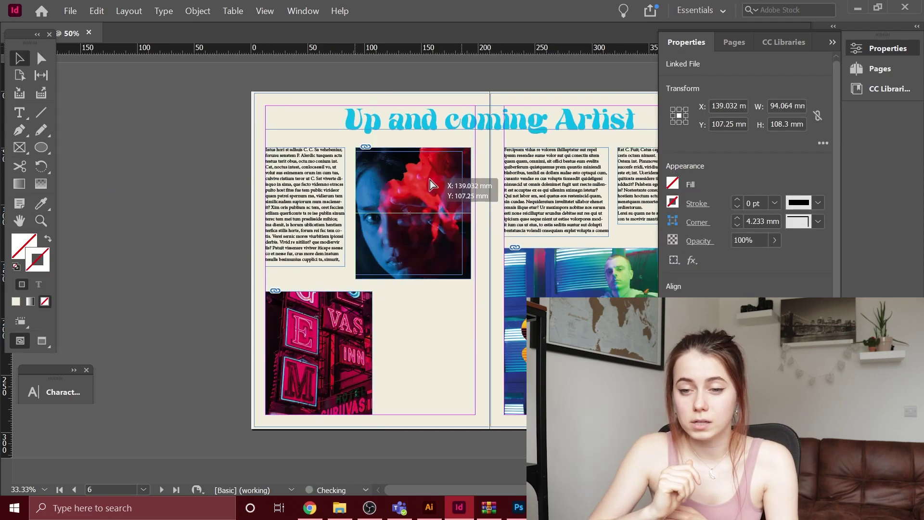
Match the neon sign photo to the portrait's 101.3 × 115.5 mm size, placed at about X 63.35 mm, Y 222.75 mm.
{"action": "left_click_drag", "start_coordinate": [432, 184], "coordinate": [360, 309]}
{"action": "key", "text": "ctrl+z"}
{"action": "left_click", "coordinate": [385, 310]}
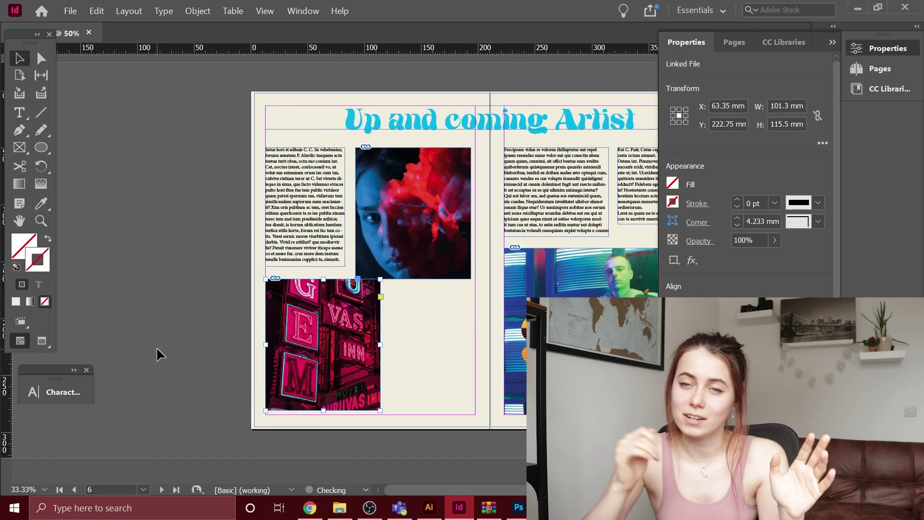
{"action": "left_click", "coordinate": [226, 284]}
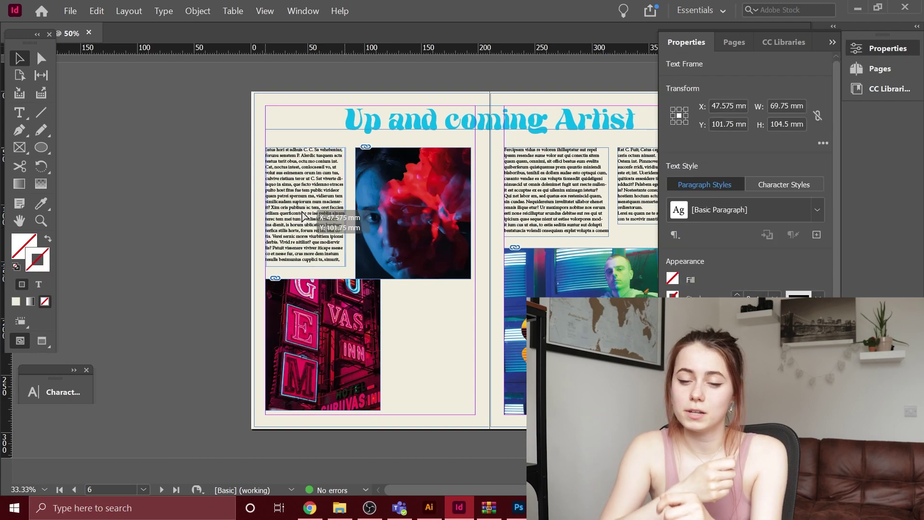
Add a text frame with placeholder text beside the neon sign photo on page 6.
{"action": "left_click", "coordinate": [19, 113]}
{"action": "left_click_drag", "start_coordinate": [388, 287], "coordinate": [453, 332]}
{"action": "key", "text": "Escape"}
{"action": "right_click", "coordinate": [420, 307]}
{"action": "left_click", "coordinate": [496, 234]}
{"action": "key", "text": "BackSpace"}
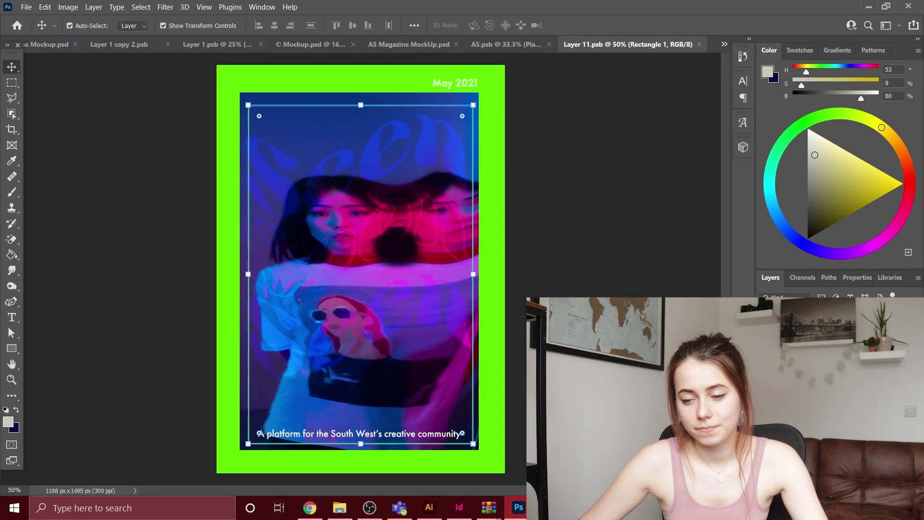
Switch to Photoshop, centre the green-bordered cover artwork vertically in A5.psb, and return to A5 Magazine MockUp.psd.
{"action": "left_click_drag", "start_coordinate": [277, 161], "coordinate": [317, 192]}
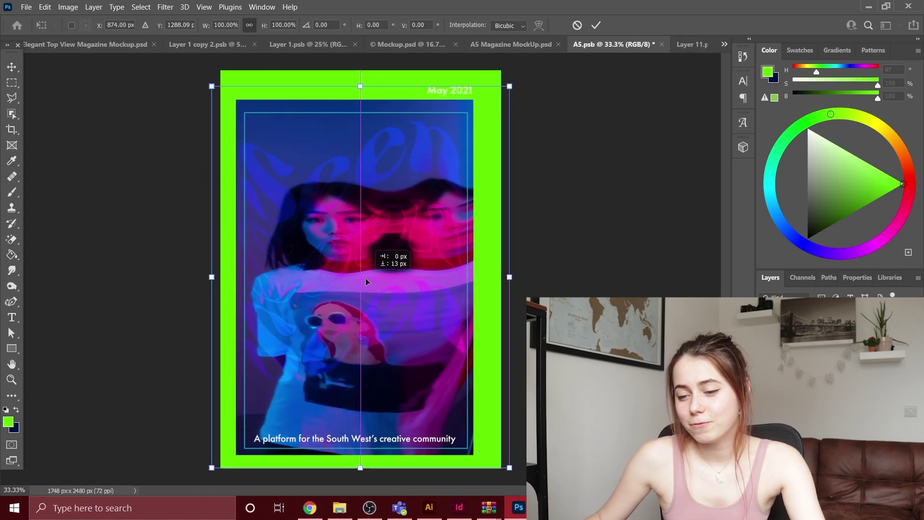
{"action": "left_click_drag", "start_coordinate": [367, 280], "coordinate": [367, 274]}
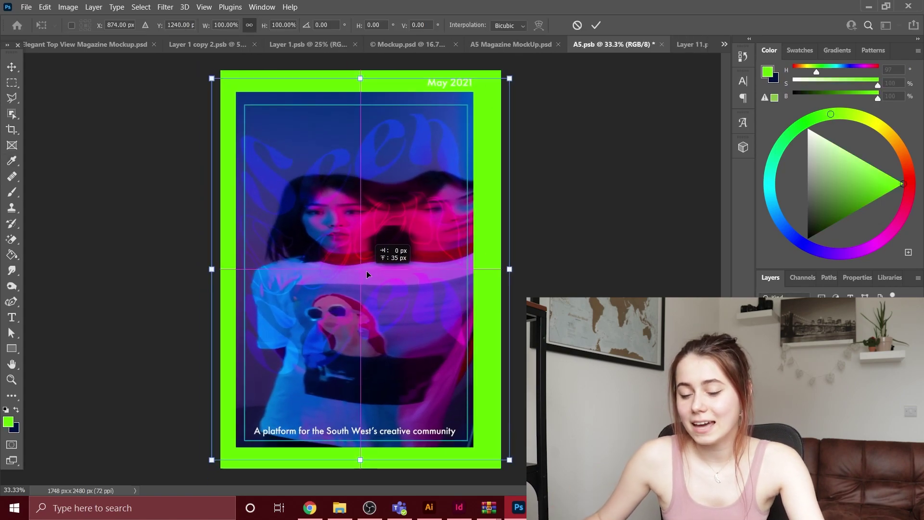
{"action": "left_click", "coordinate": [510, 45]}
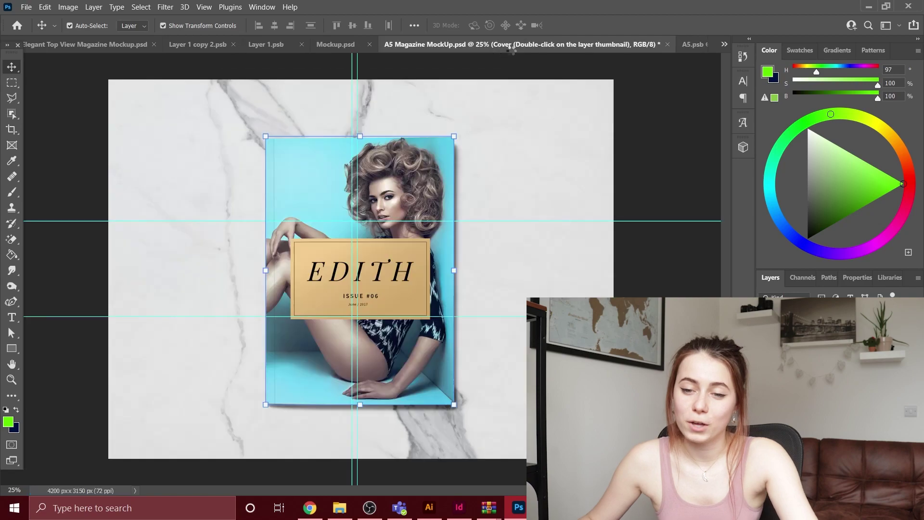
{"action": "left_click", "coordinate": [352, 57]}
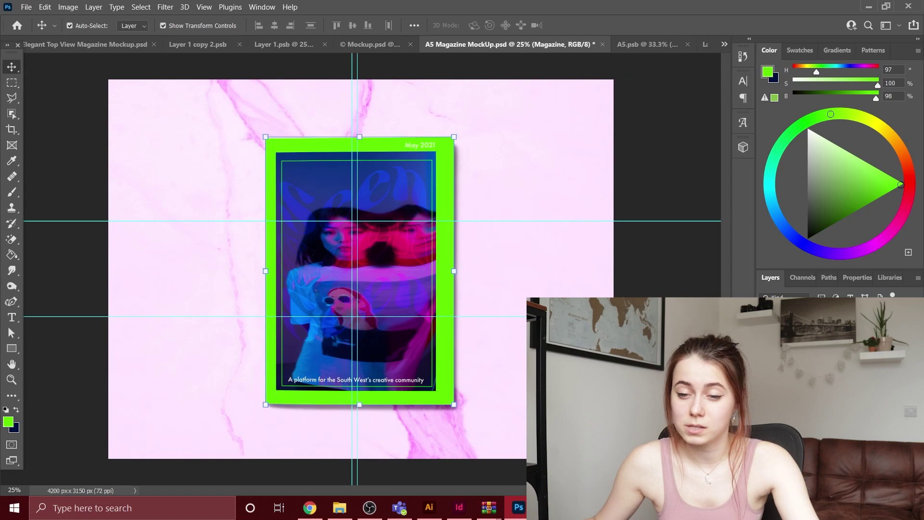
Try a soft dark green brush shadow along the magazine cover's left and lower edges on a new layer.
{"action": "key", "text": "b"}
{"action": "left_click_drag", "start_coordinate": [247, 118], "coordinate": [481, 383]}
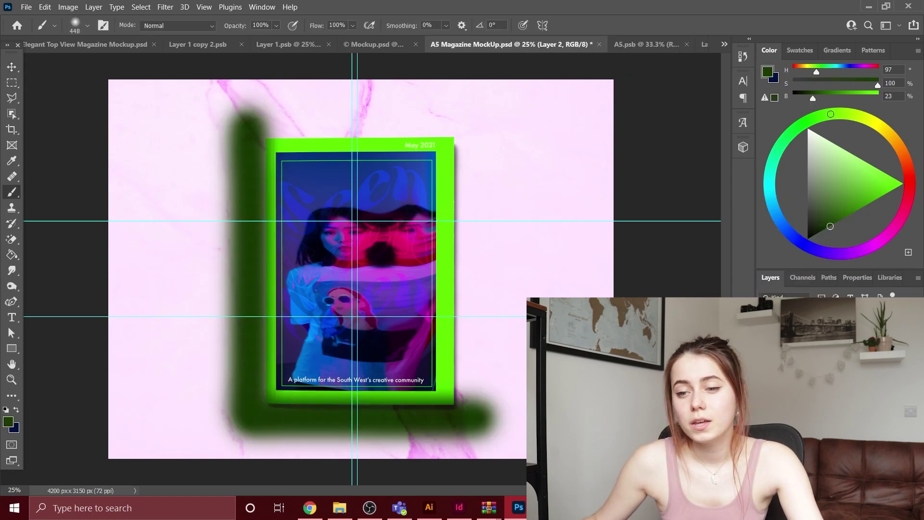
{"action": "right_click", "coordinate": [823, 357]}
{"action": "left_click", "coordinate": [699, 219]}
{"action": "left_click", "coordinate": [790, 312]}
{"action": "left_click", "coordinate": [790, 343]}
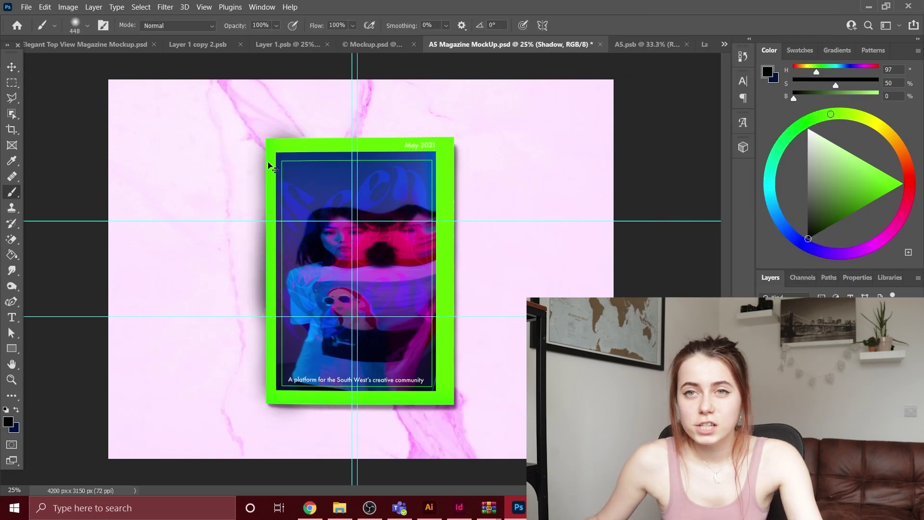
Try soft black brush strokes along the cover's upper and left edges on a new layer, and undo them.
{"action": "mouse_move", "coordinate": [281, 154]}
{"action": "left_mouse_down"}
{"action": "mouse_move", "coordinate": [281, 391]}
{"action": "mouse_move", "coordinate": [417, 153]}
{"action": "left_mouse_up"}
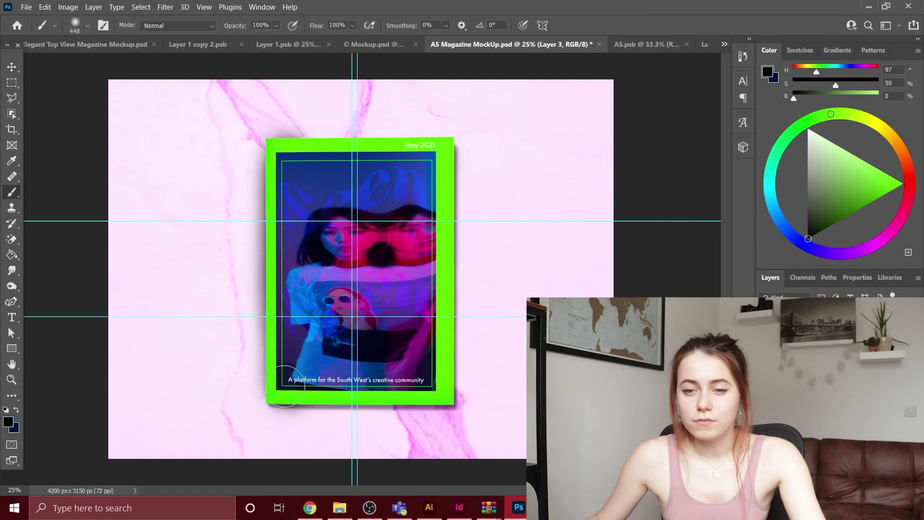
{"action": "key", "text": "ctrl+z"}
{"action": "key", "text": "ctrl+z"}
{"action": "left_click_drag", "start_coordinate": [281, 154], "coordinate": [281, 390]}
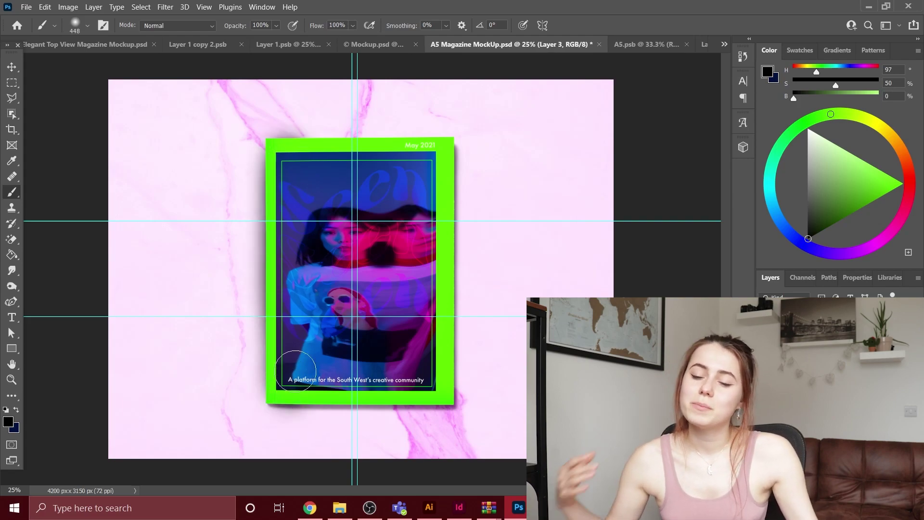
{"action": "key", "text": "ctrl+z"}
{"action": "key", "text": "ctrl+z"}
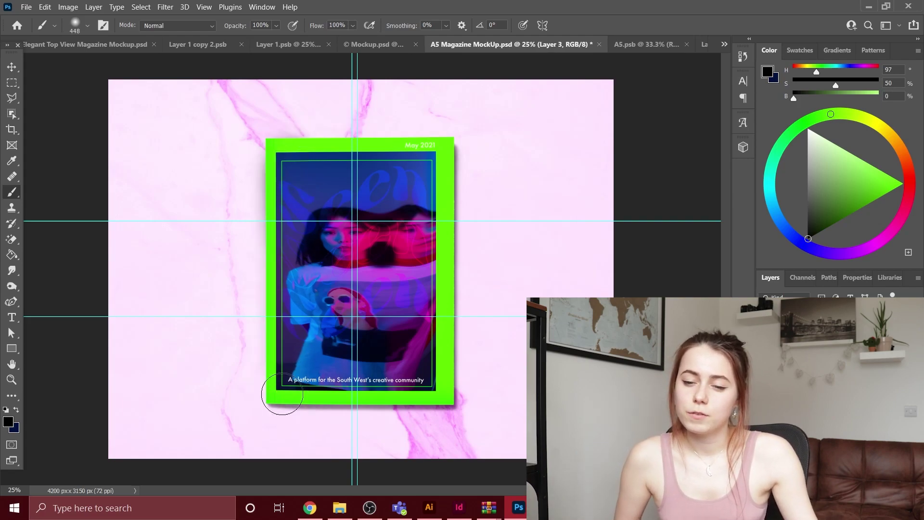
Brush a soft black shadow over the cover's left edge, try the Screen blend mode, and set the layer back to Normal.
{"action": "left_click_drag", "start_coordinate": [291, 393], "coordinate": [302, 234]}
{"action": "left_click", "coordinate": [784, 308]}
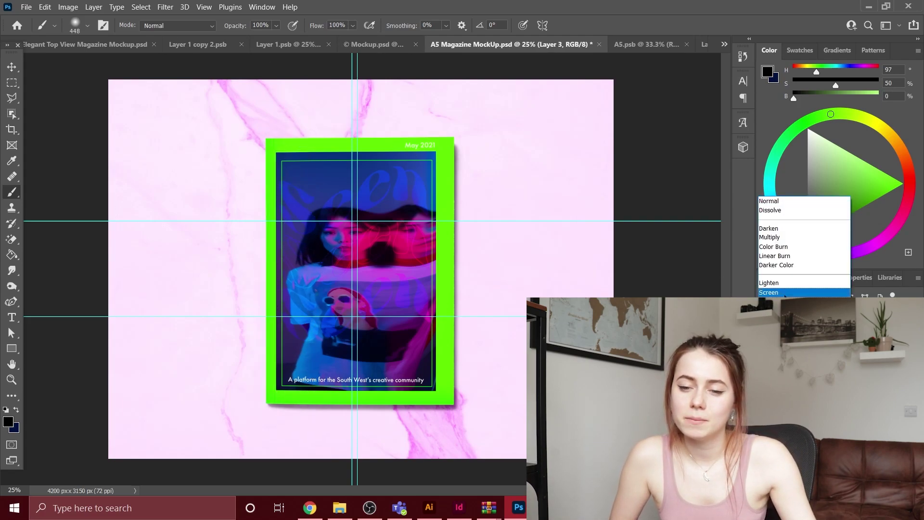
{"action": "left_click", "coordinate": [785, 292]}
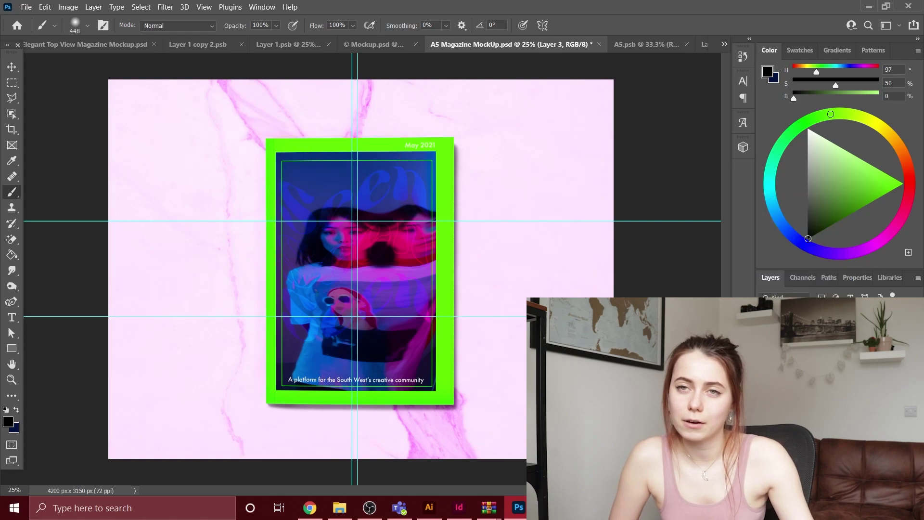
{"action": "left_click", "coordinate": [784, 308]}
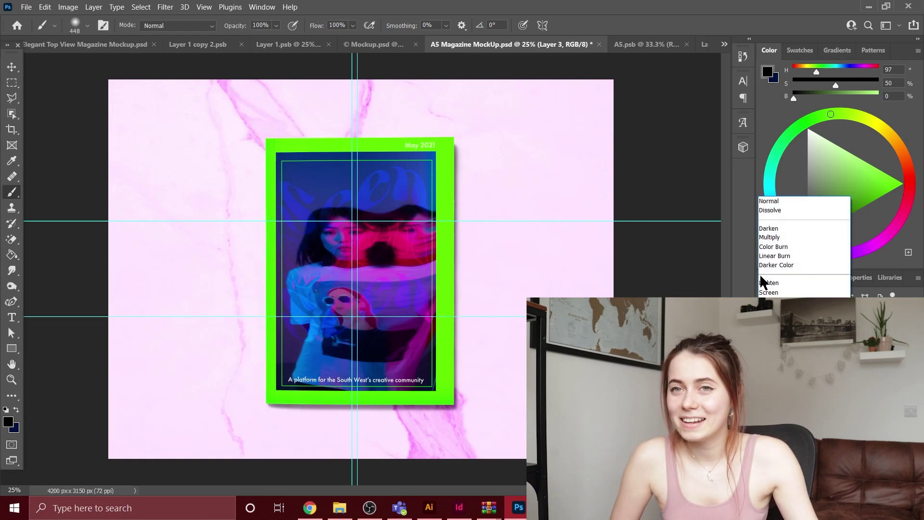
{"action": "left_click", "coordinate": [775, 200]}
Move the two vertical and two horizontal guides off the artwork to outside the canvas edges.
{"action": "left_click", "coordinate": [12, 67]}
{"action": "left_click", "coordinate": [50, 123]}
{"action": "left_click_drag", "start_coordinate": [352, 67], "coordinate": [109, 72]}
{"action": "left_click_drag", "start_coordinate": [357, 72], "coordinate": [650, 83]}
{"action": "left_click_drag", "start_coordinate": [501, 220], "coordinate": [496, 68]}
{"action": "left_click_drag", "start_coordinate": [386, 317], "coordinate": [382, 470]}
Hide the pink marble background and export the magazine cover with its shadow on a transparent background.
{"action": "left_click", "coordinate": [765, 445]}
{"action": "left_click", "coordinate": [766, 463]}
{"action": "left_click", "coordinate": [26, 8]}
{"action": "mouse_move", "coordinate": [48, 185]}
{"action": "left_click", "coordinate": [197, 188]}
{"action": "left_click", "coordinate": [203, 155]}
{"action": "left_click", "coordinate": [334, 153]}
{"action": "double_click", "coordinate": [334, 152]}
{"action": "left_click", "coordinate": [502, 332]}
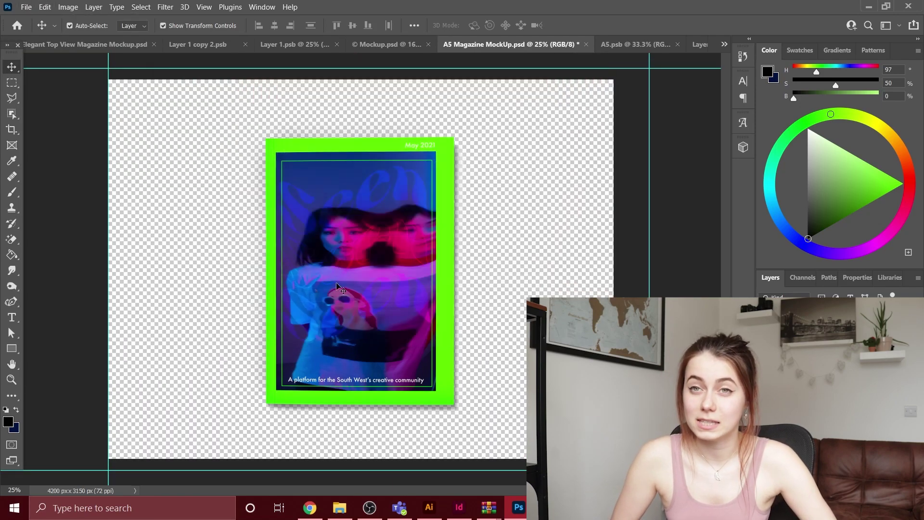
Show the pink marble background again and export the full magazine mockup.
{"action": "left_click", "coordinate": [766, 445]}
{"action": "left_click", "coordinate": [26, 7]}
{"action": "left_click", "coordinate": [215, 186]}
{"action": "key", "text": "Return"}
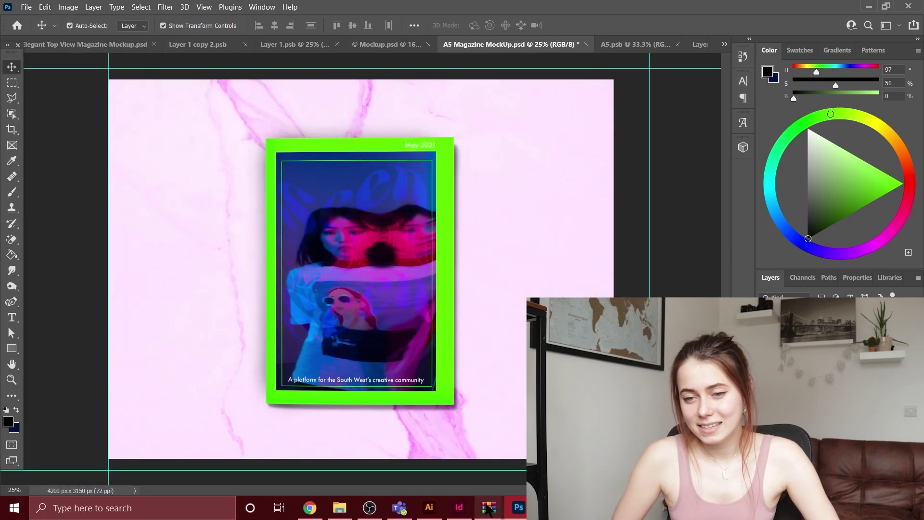